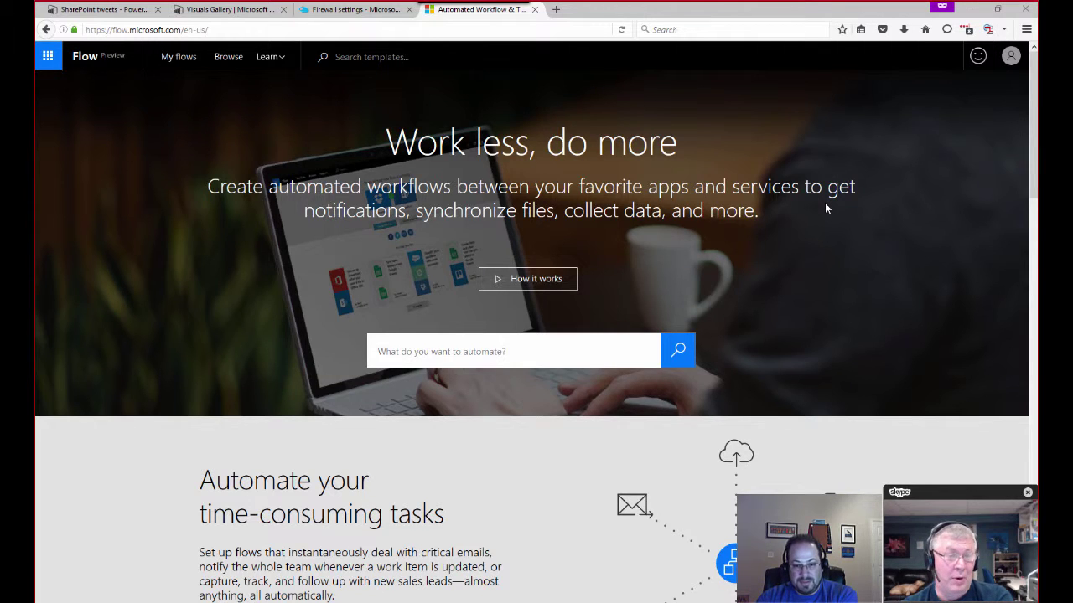
# Browse the Flow home page's services and templates, then bring up the account menu
pyautogui.scroll(-6, 826, 209)
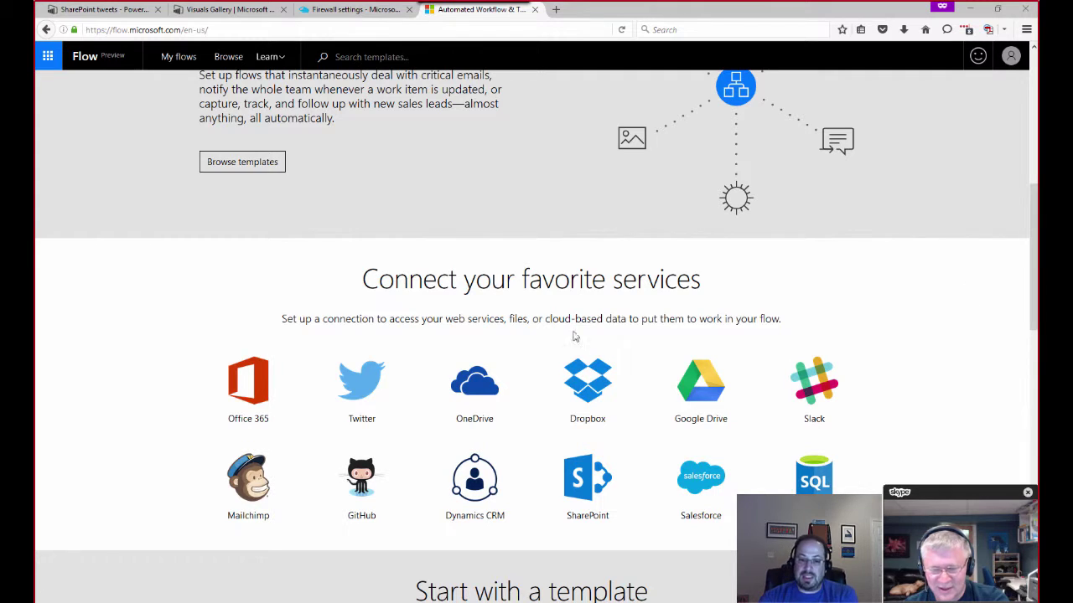
pyautogui.scroll(-3, 670, 460)
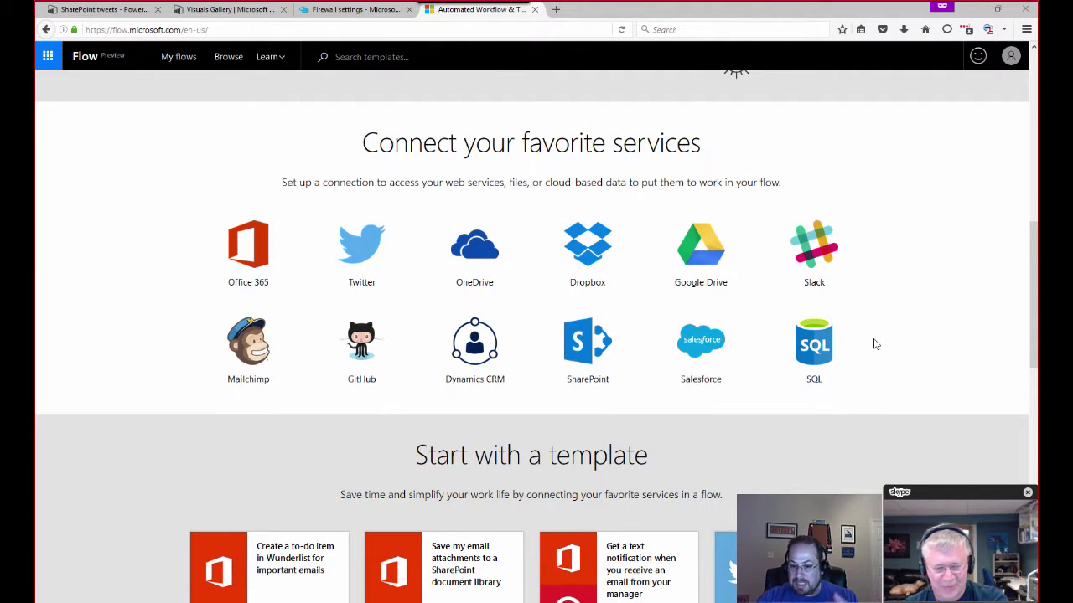
pyautogui.scroll(-7, 912, 372)
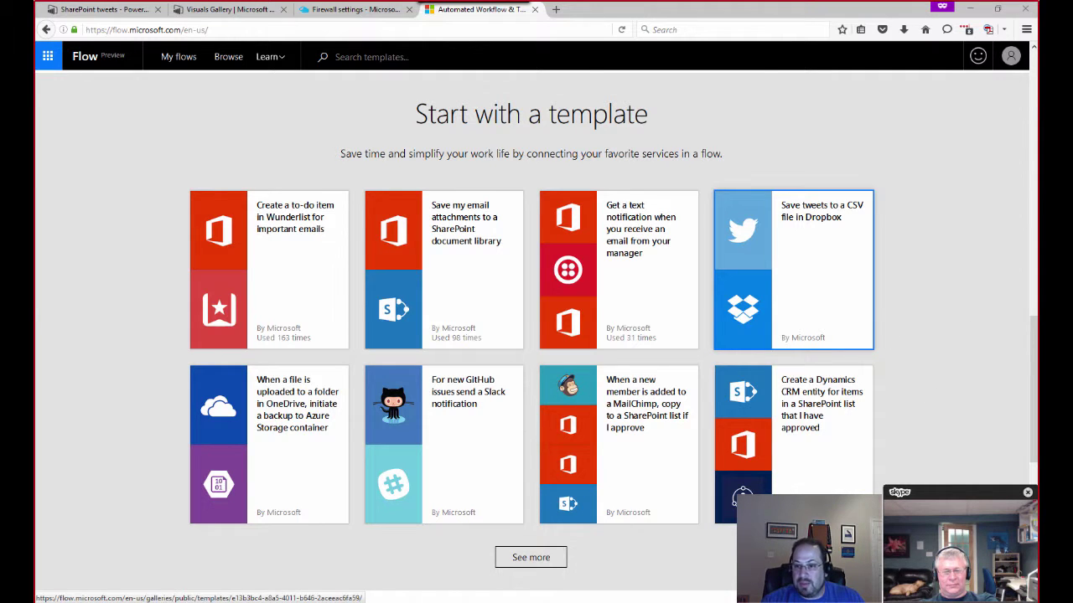
pyautogui.scroll(3, 895, 317)
pyautogui.scroll(8, 898, 318)
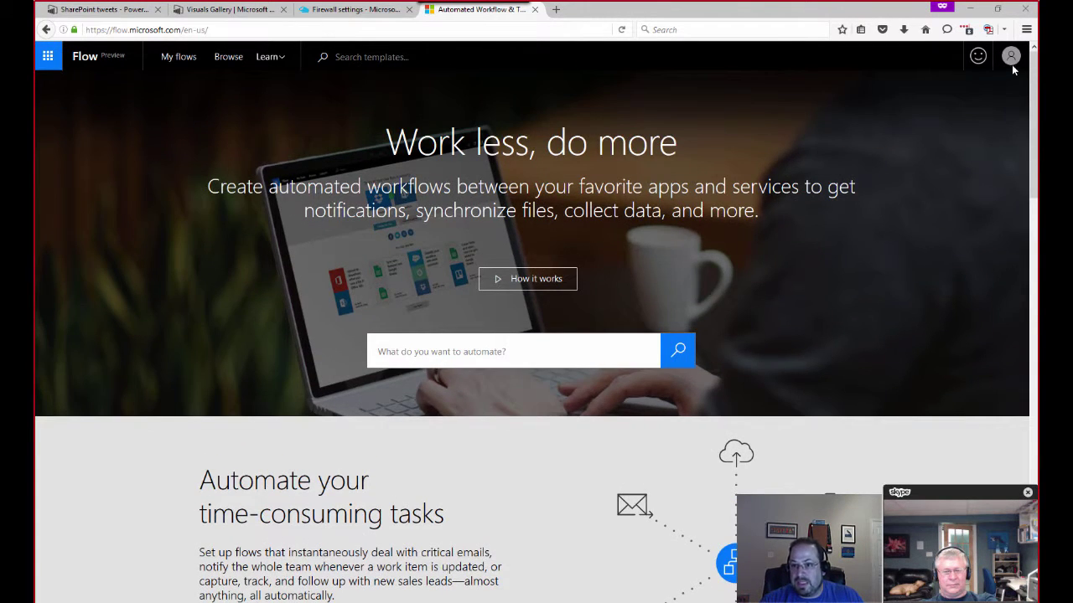
pyautogui.click(1012, 64)
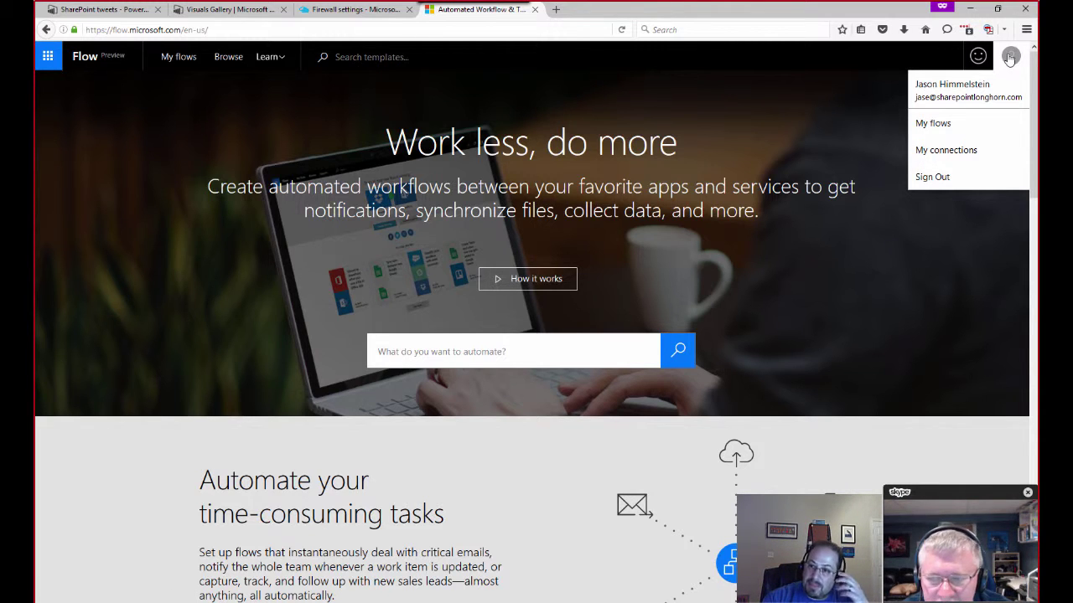
# Go to My connections to see OneDrive for Business, SharePoint Online and two Twitter connections
pyautogui.click(965, 153)
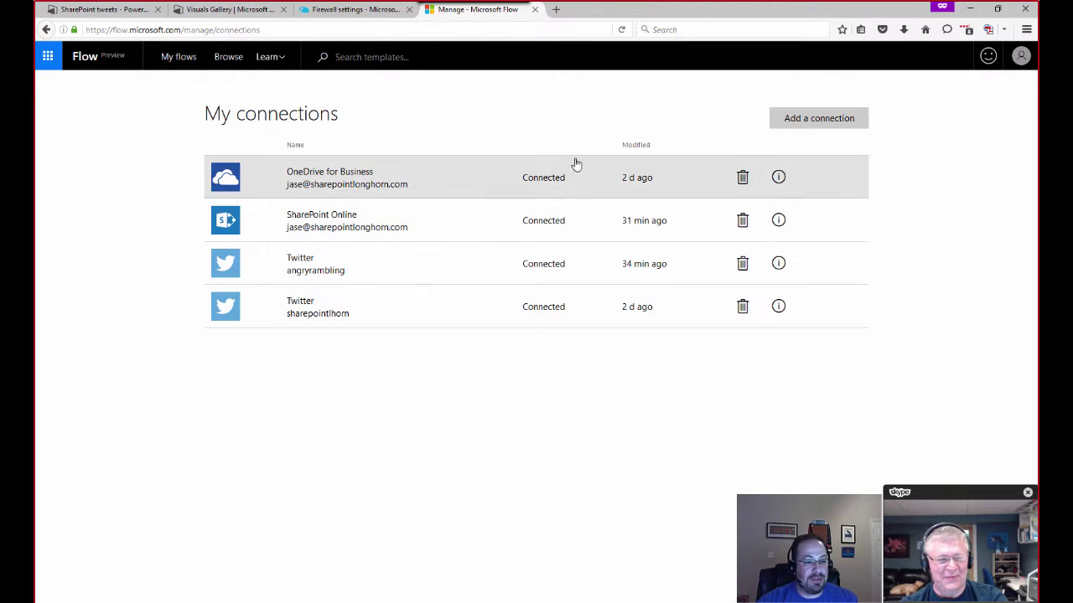
# Start a new SQL Azure connection and switch to the connection string saved in Notepad
pyautogui.click(817, 121)
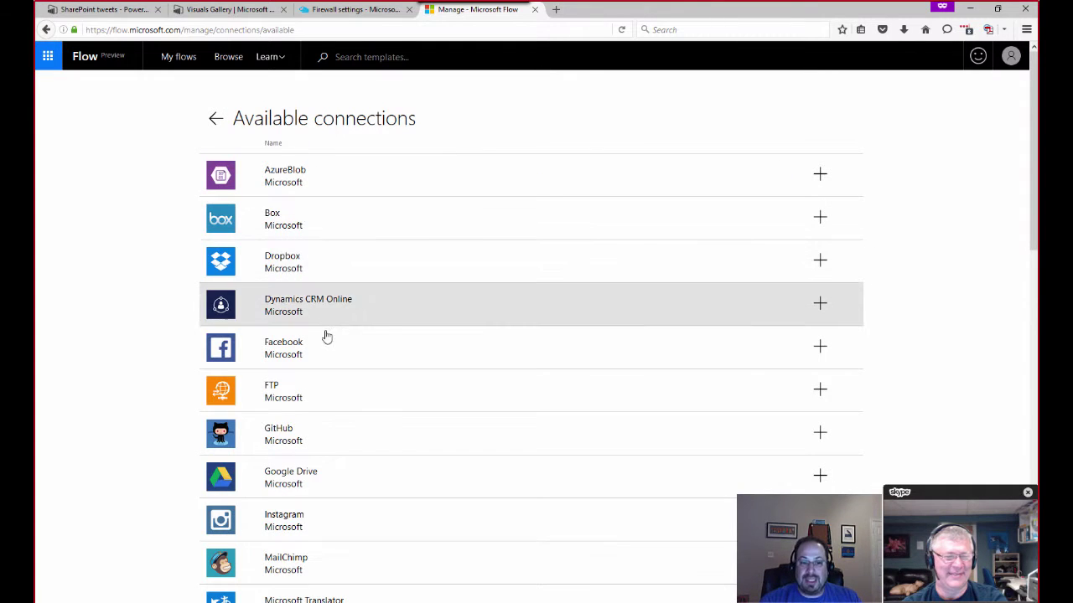
pyautogui.scroll(-4, 501, 293)
pyautogui.scroll(-6, 501, 306)
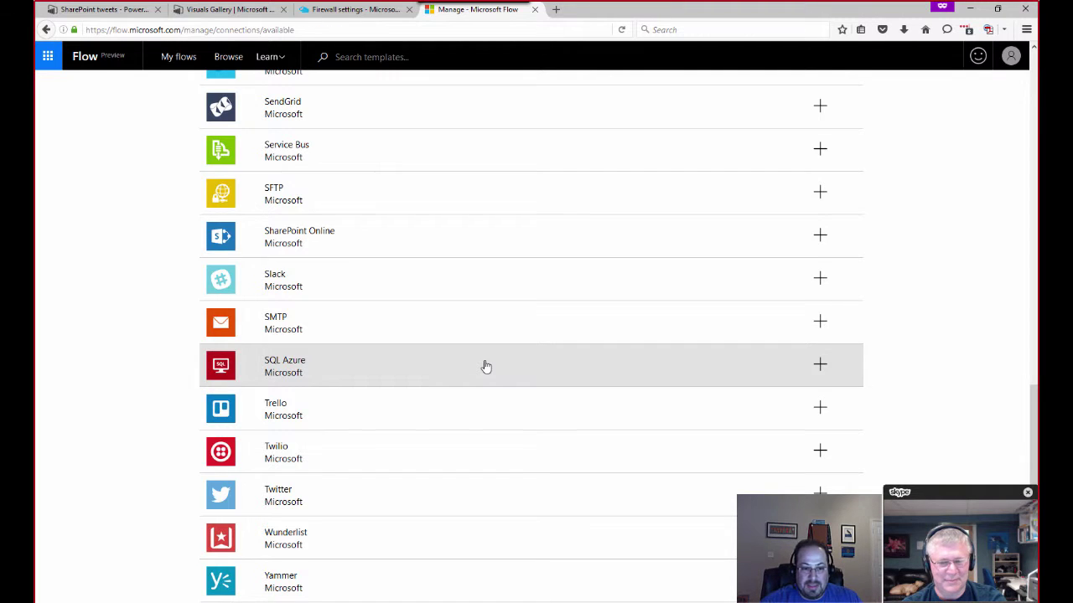
pyautogui.click(486, 366)
pyautogui.click(331, 165)
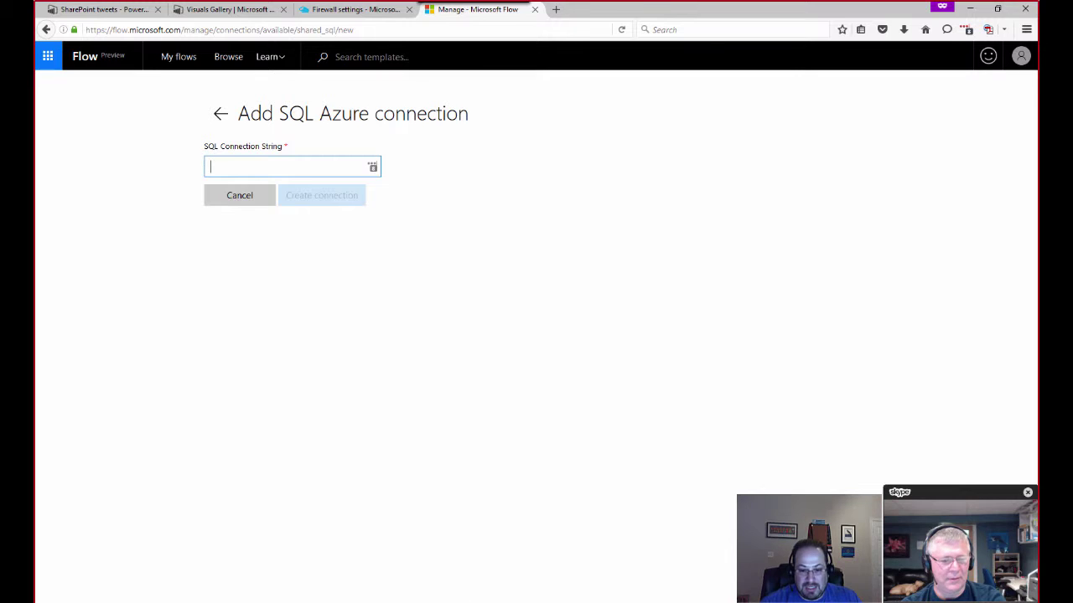
pyautogui.hotkey('alt', 'Tab')
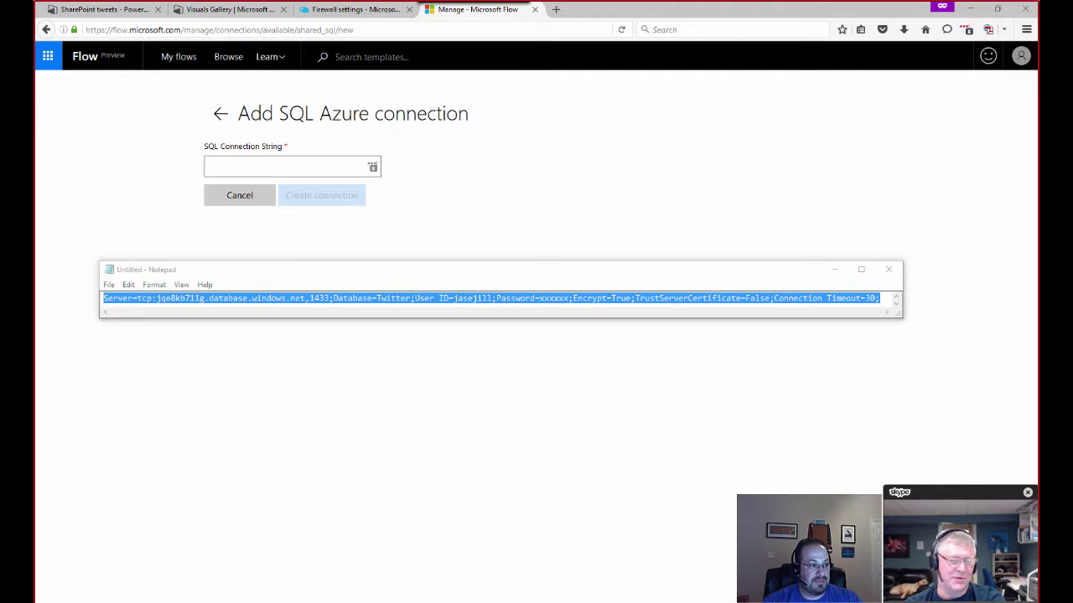
# In Notepad's connection string, select the placeholder password value
pyautogui.click(362, 271)
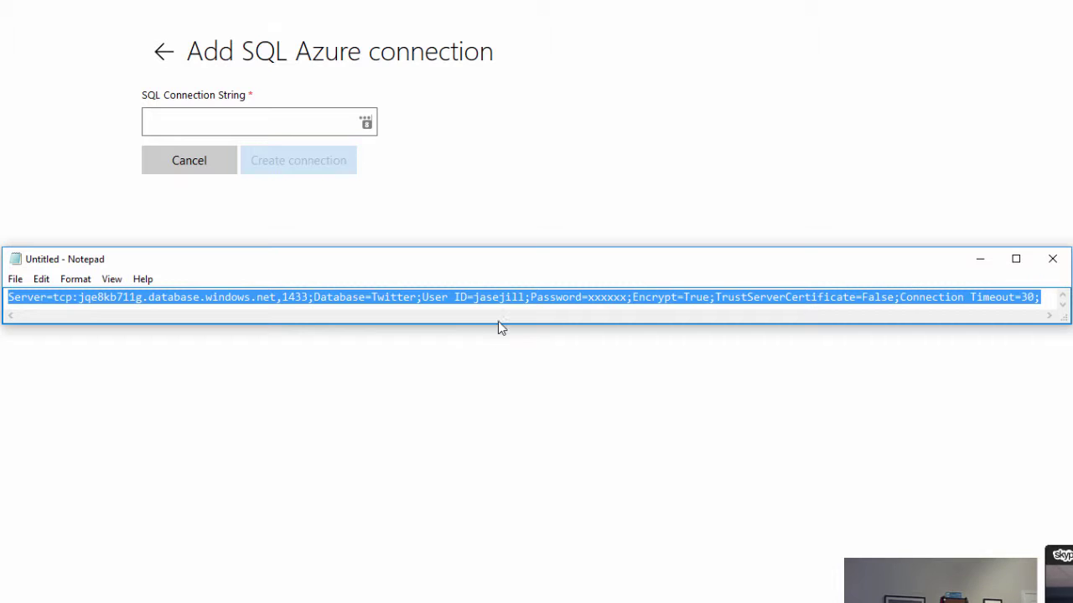
pyautogui.click(603, 300)
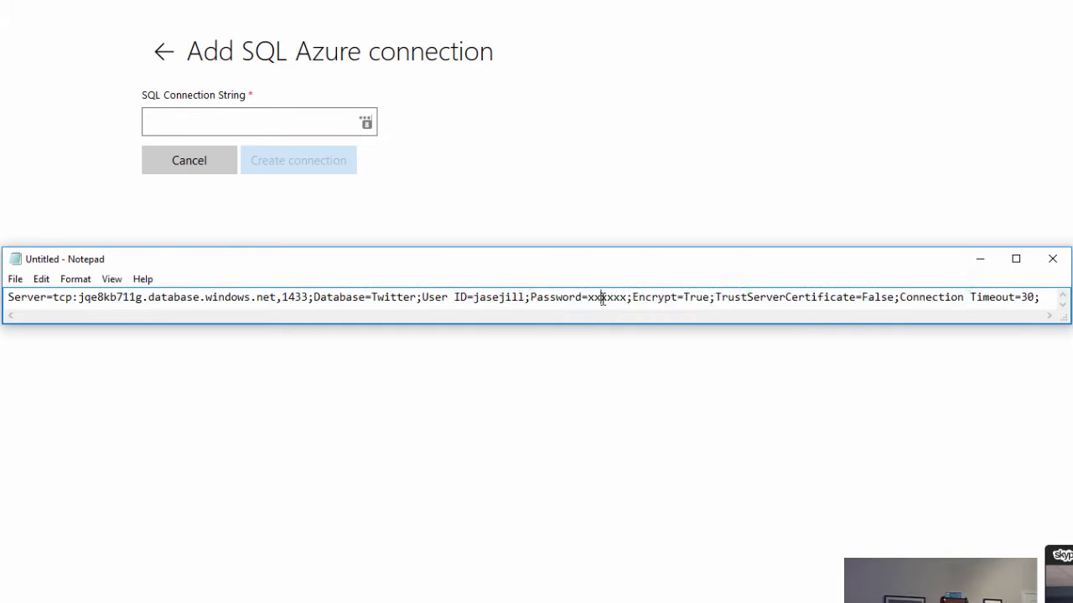
pyautogui.doubleClick(601, 298)
pyautogui.click(601, 297)
pyautogui.moveTo(590, 296); pyautogui.dragTo(627, 297)
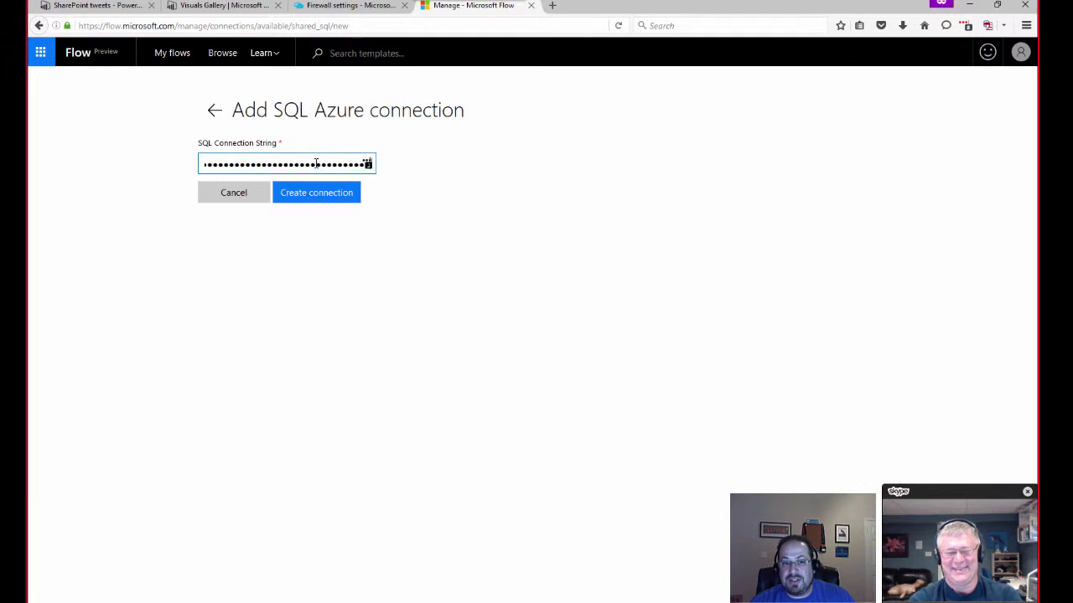
# Create the SQL Azure connection, review its details, then go to My flows
pyautogui.click(329, 206)
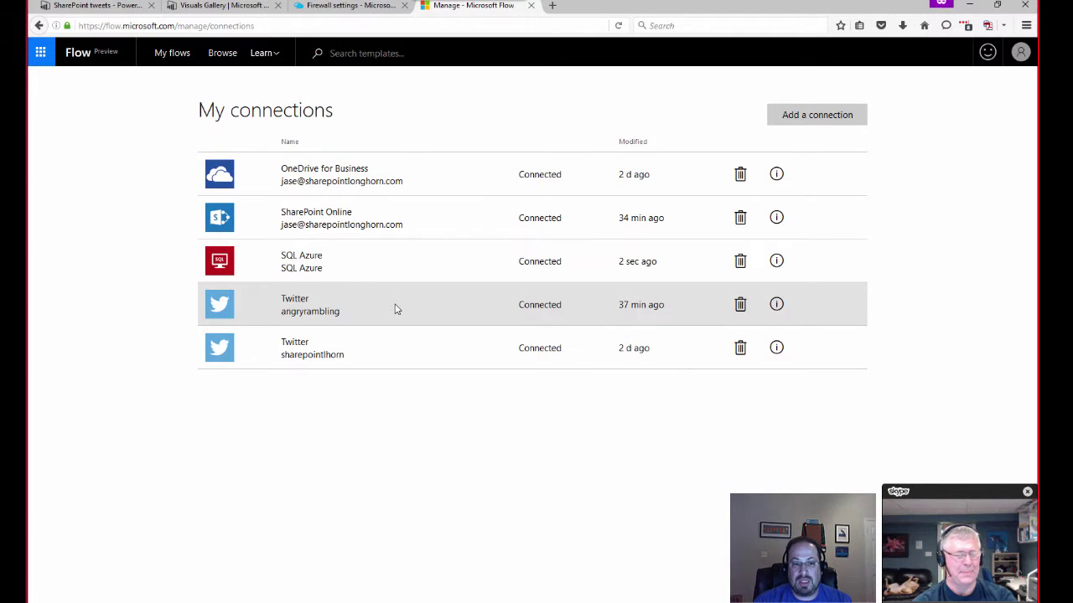
pyautogui.click(777, 263)
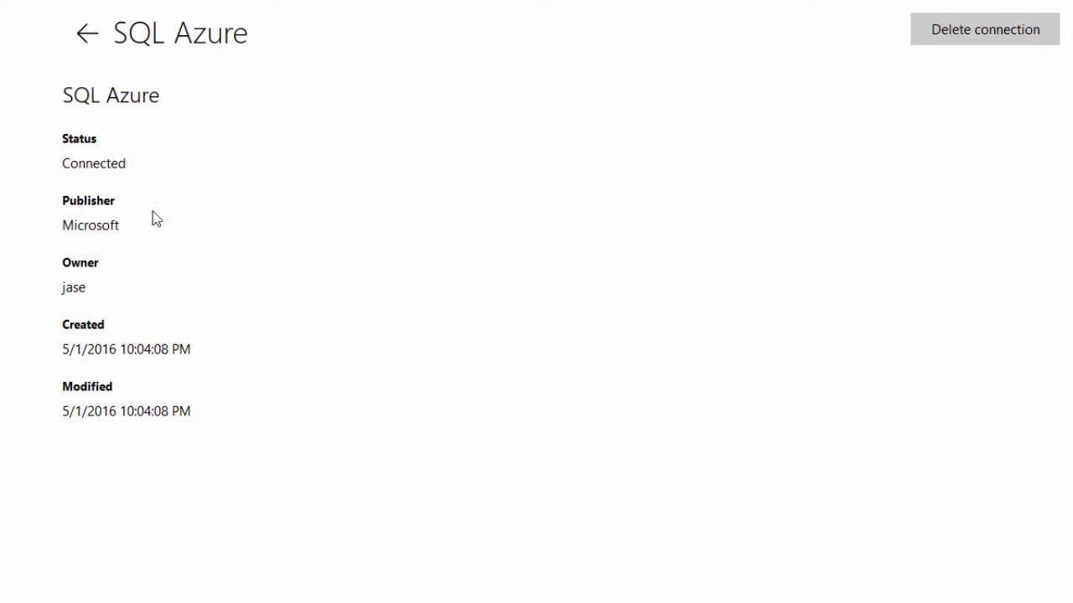
pyautogui.click(88, 46)
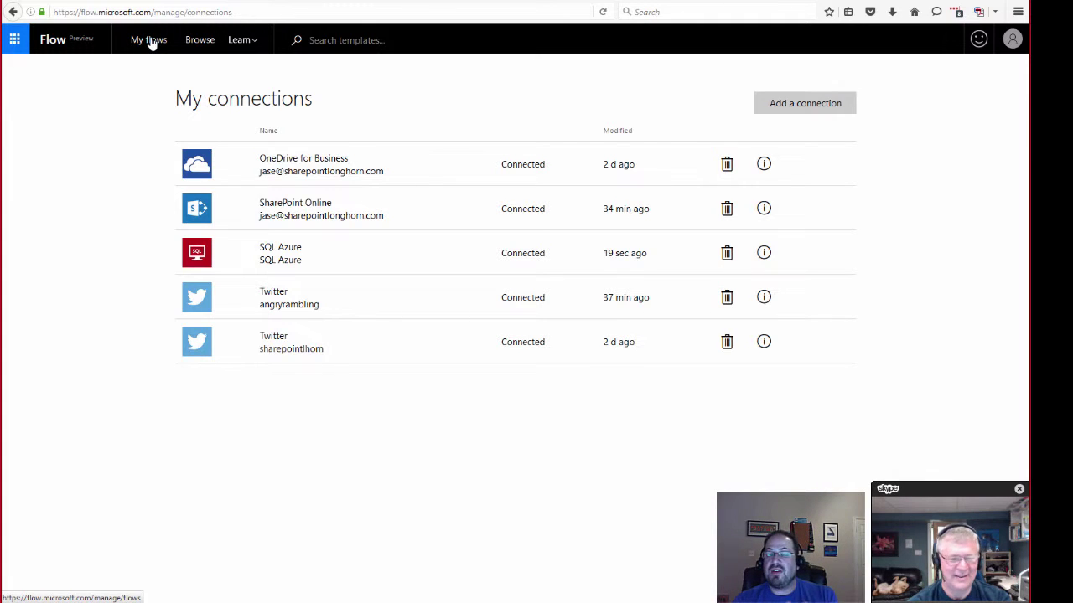
pyautogui.click(149, 41)
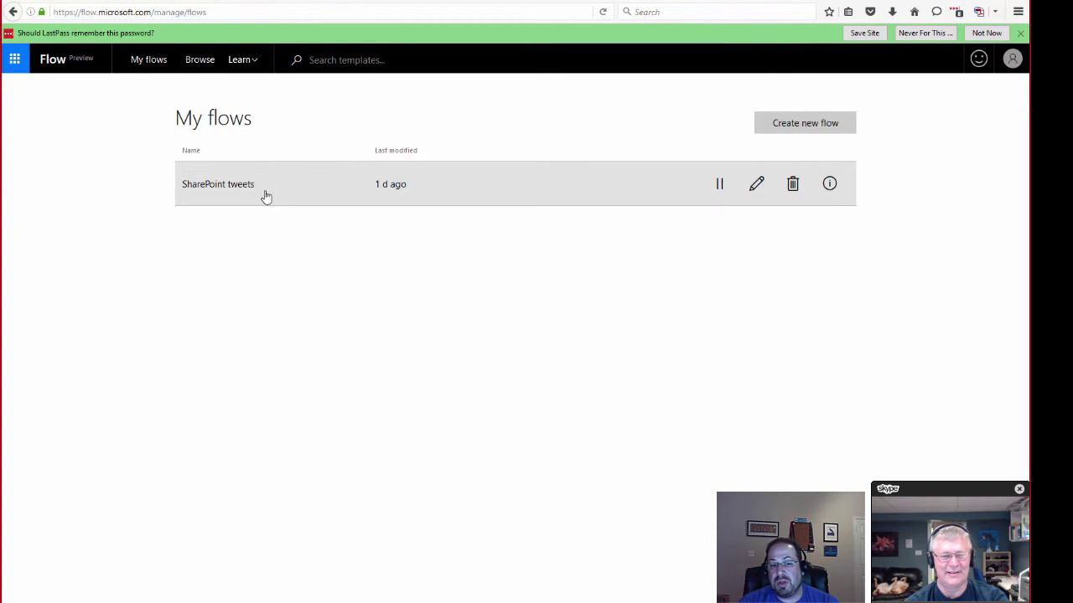
pyautogui.click(829, 185)
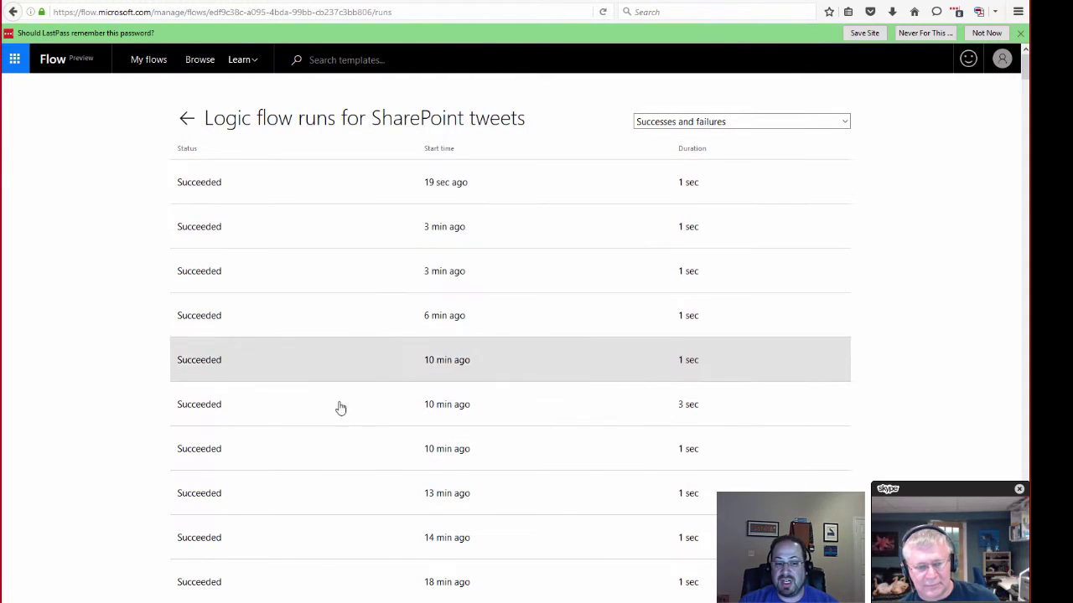
pyautogui.scroll(-8, 335, 463)
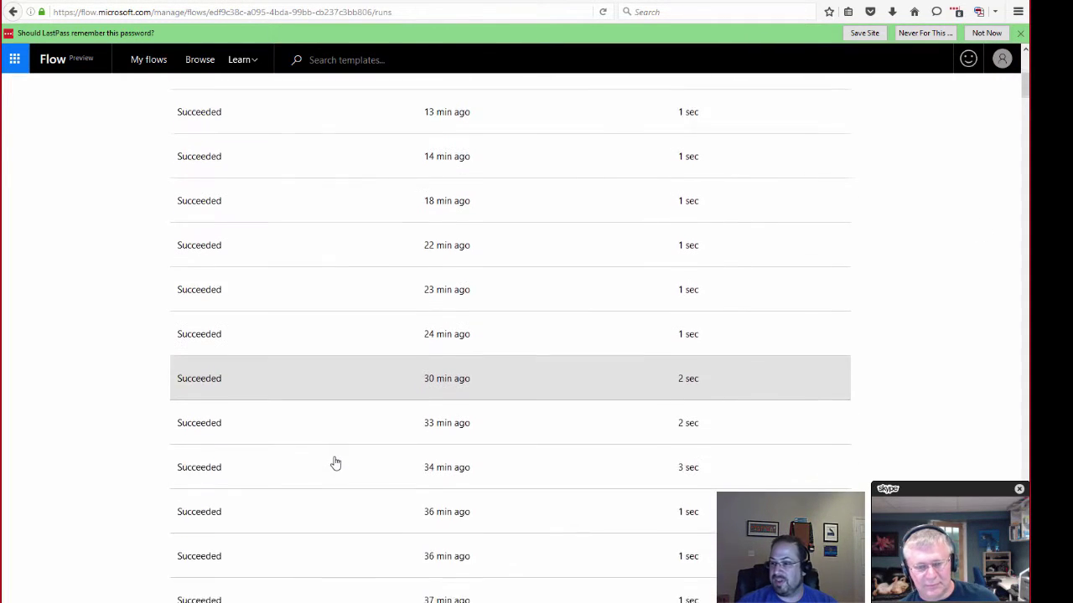
pyautogui.scroll(-1, 335, 462)
pyautogui.scroll(10, 335, 462)
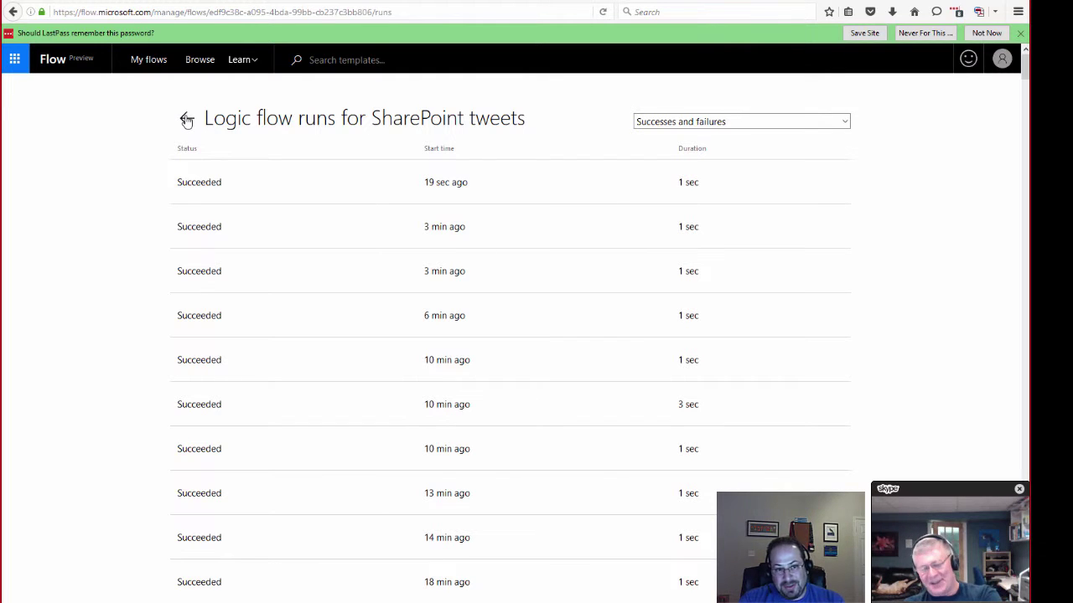
pyautogui.click(186, 120)
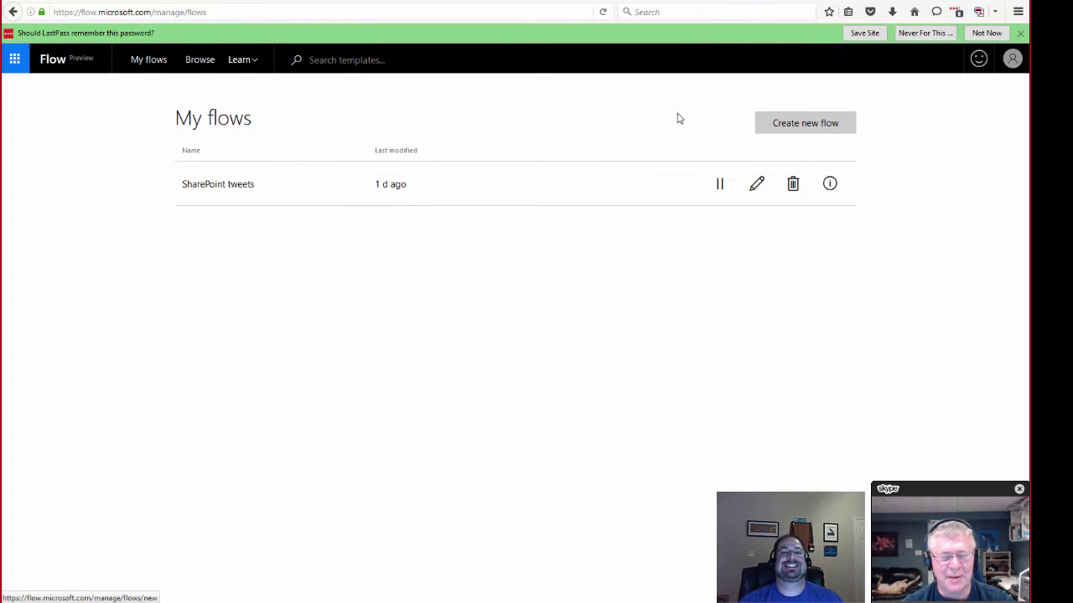
# Create a new flow using the Twitter 'When a new tweet appears' trigger
pyautogui.click(822, 126)
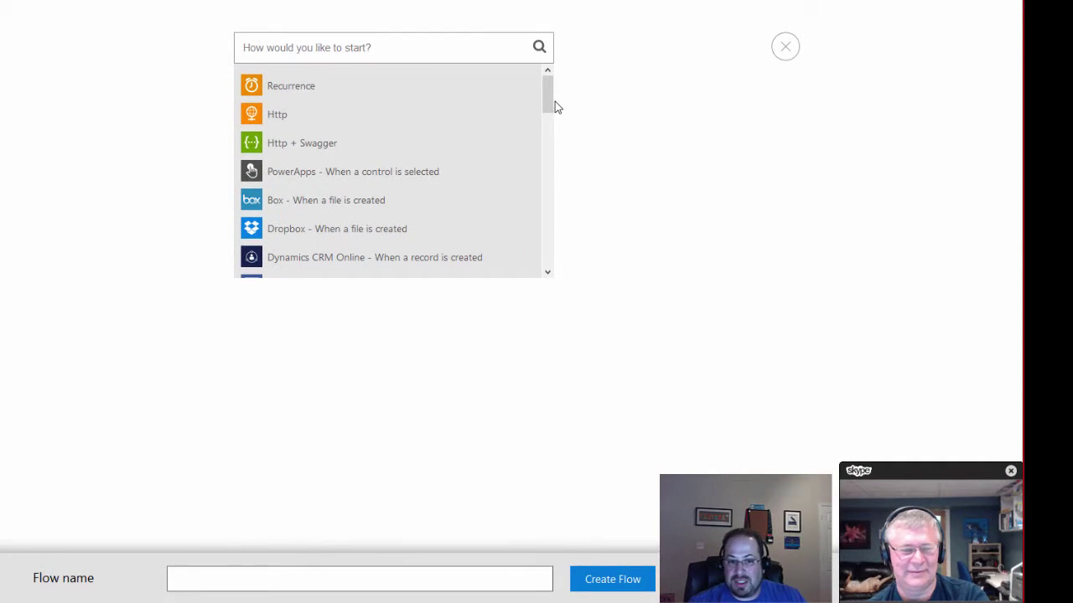
pyautogui.moveTo(550, 102); pyautogui.dragTo(557, 216)
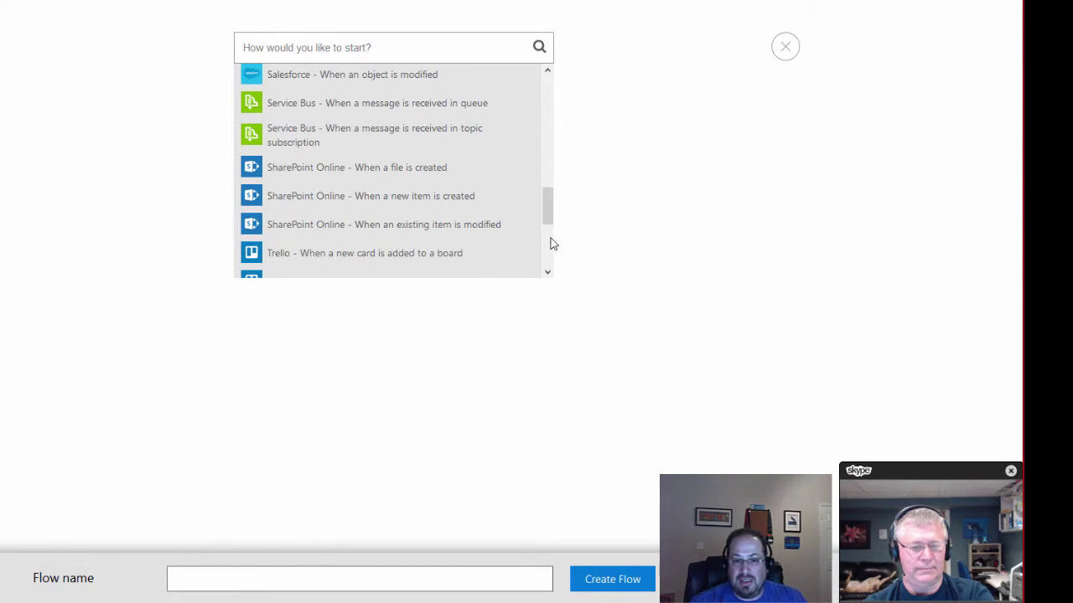
pyautogui.click(549, 262)
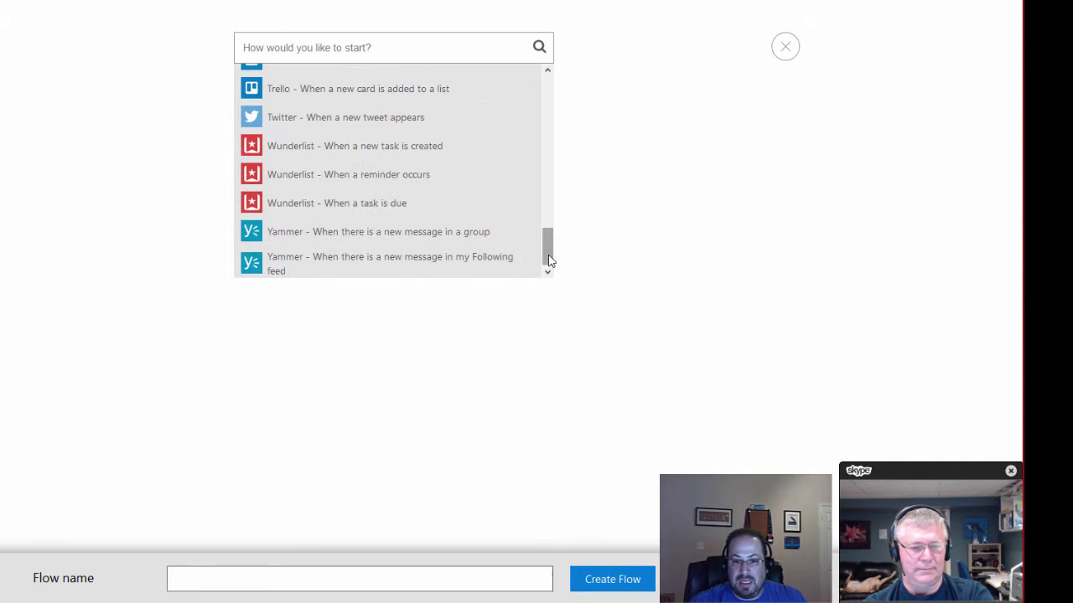
pyautogui.click(548, 271)
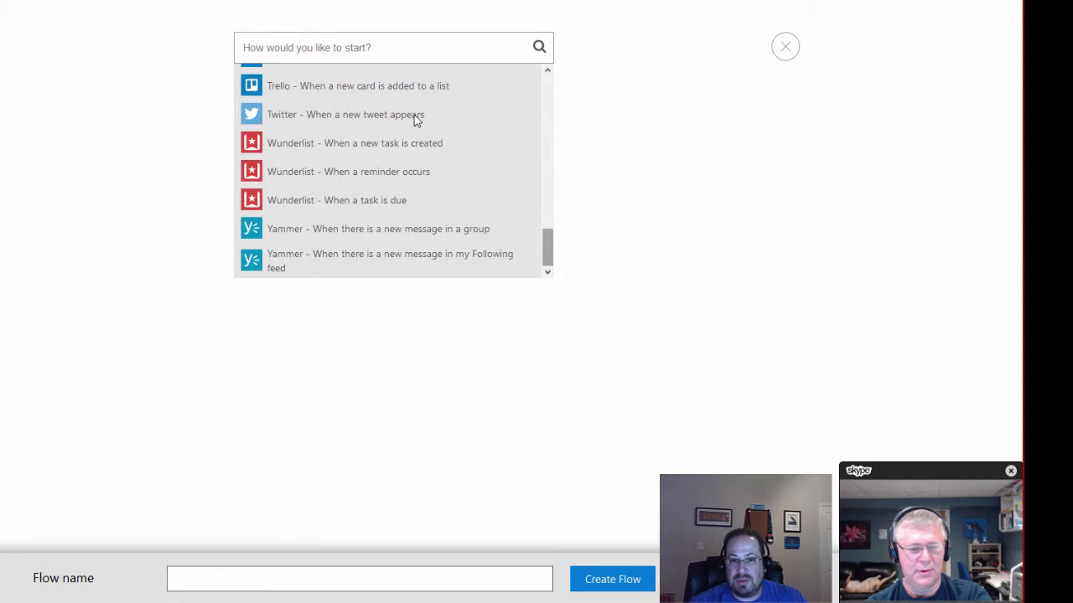
pyautogui.click(370, 118)
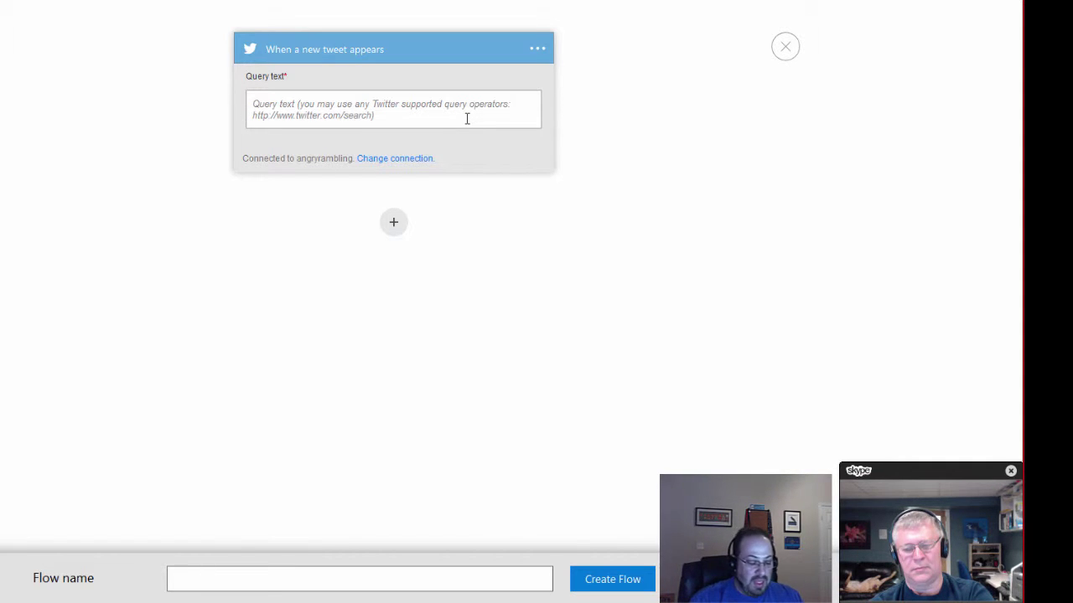
# Set the tweet trigger's search text to 'FutureofSharePoint'
pyautogui.write('The')
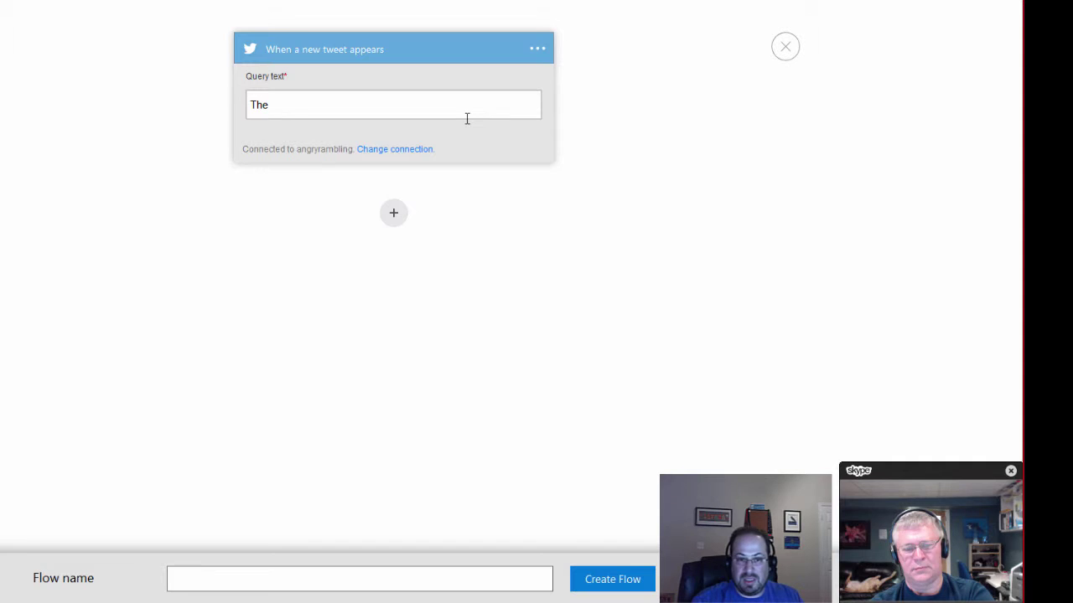
pyautogui.press('BackSpace')
pyautogui.press('BackSpace')
pyautogui.press('BackSpace')
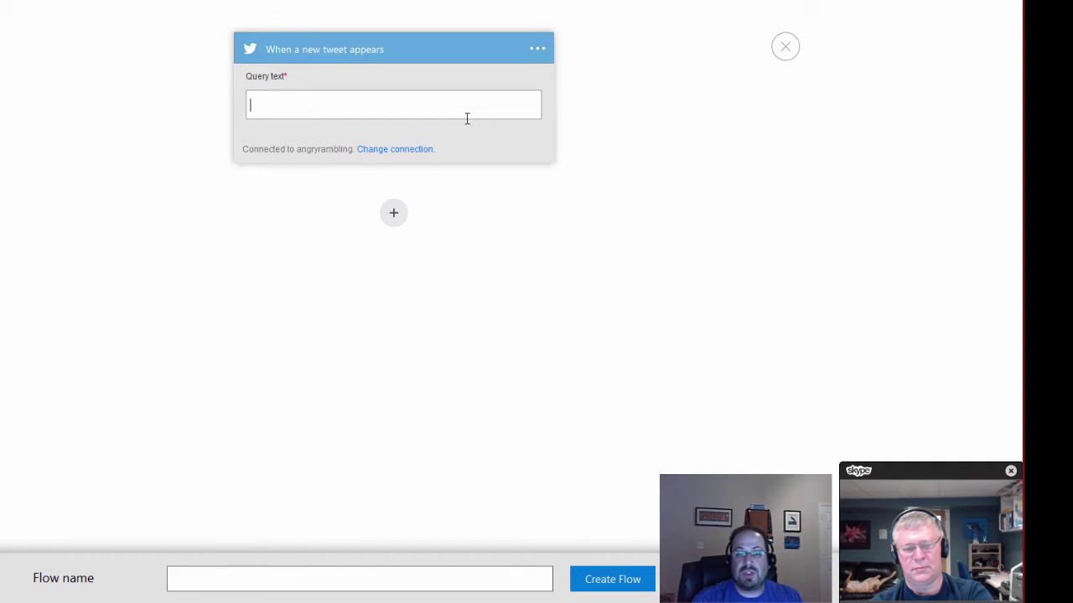
pyautogui.write('FutureofSha')
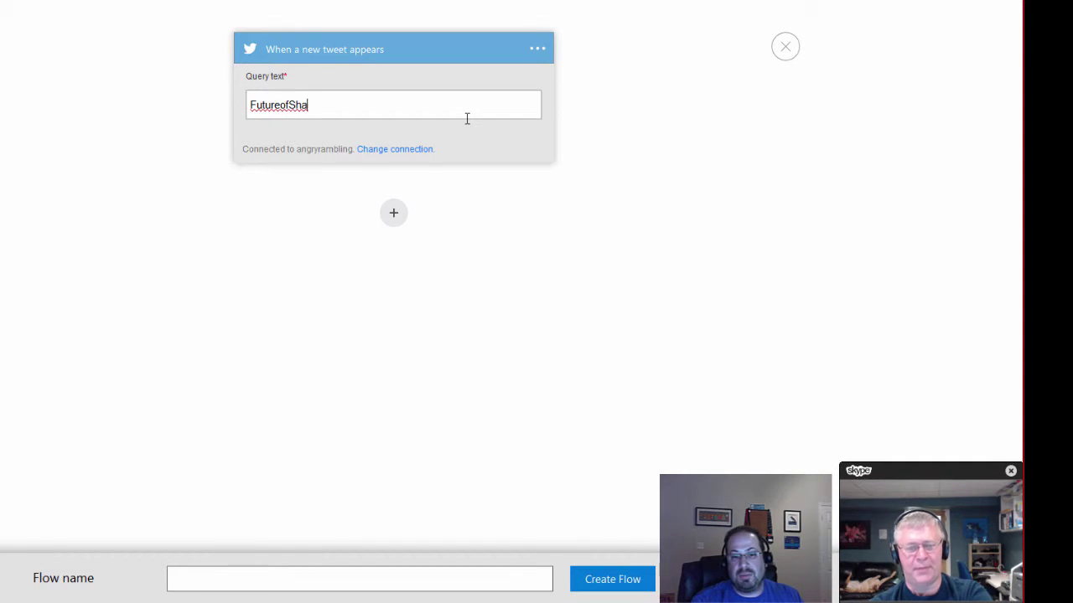
pyautogui.write('rePoint')
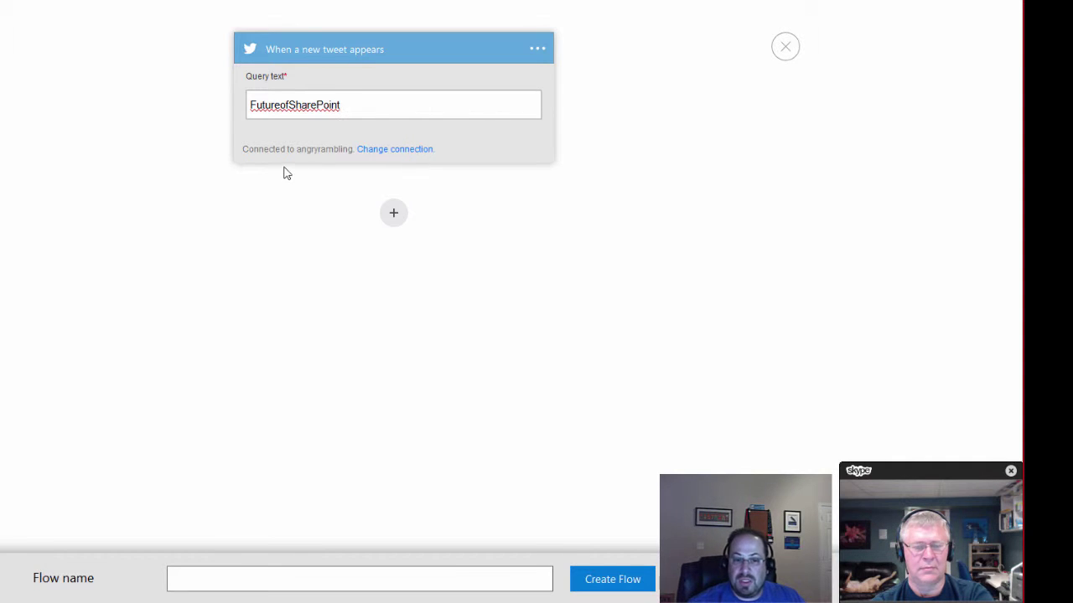
# Switch the trigger to use the second Twitter account connection
pyautogui.click(393, 150)
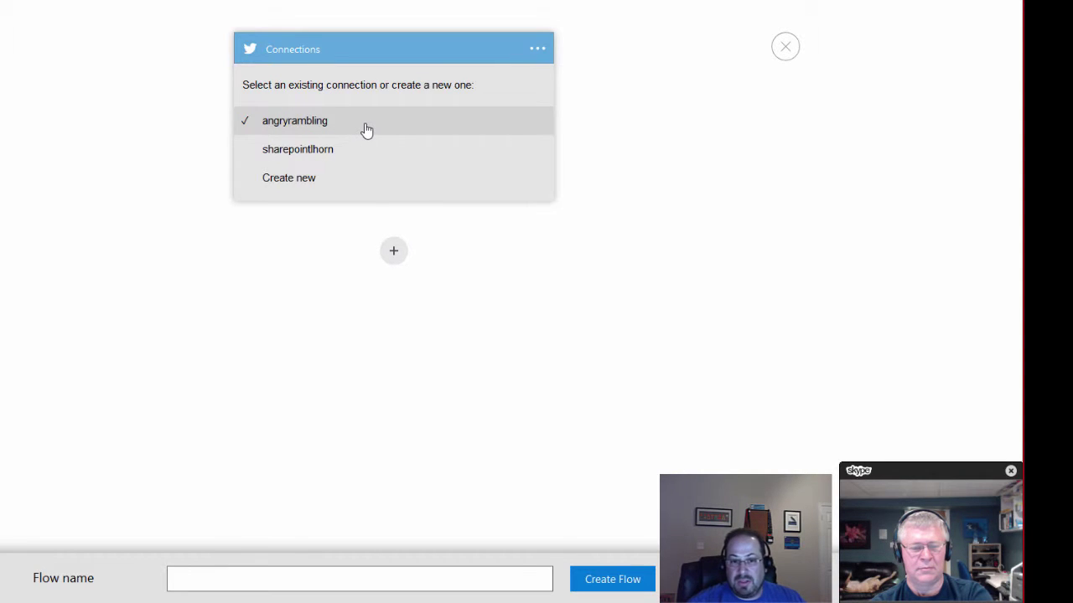
pyautogui.click(366, 129)
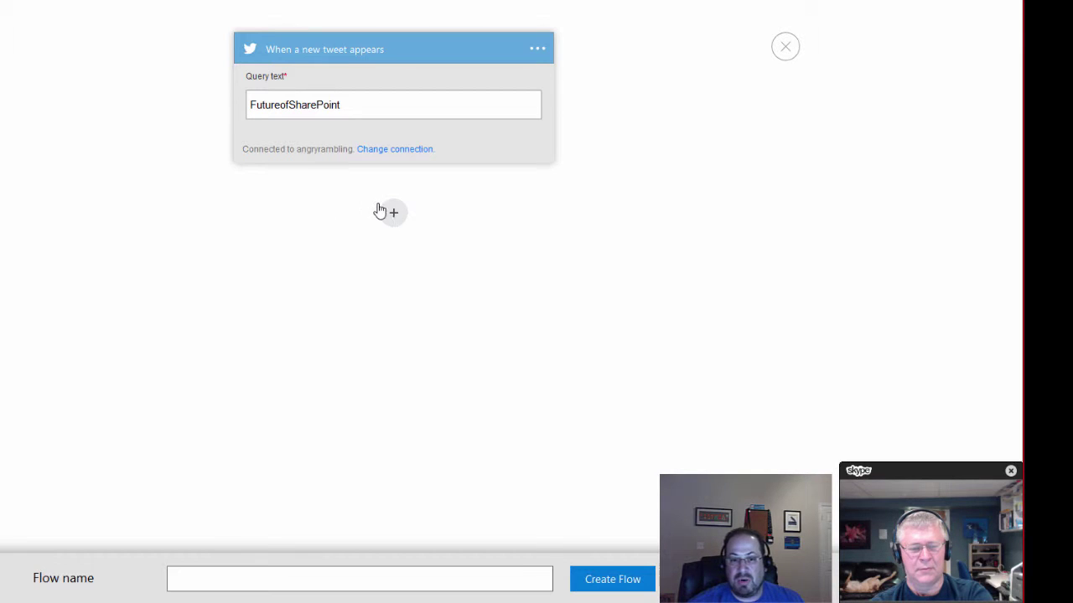
pyautogui.click(374, 154)
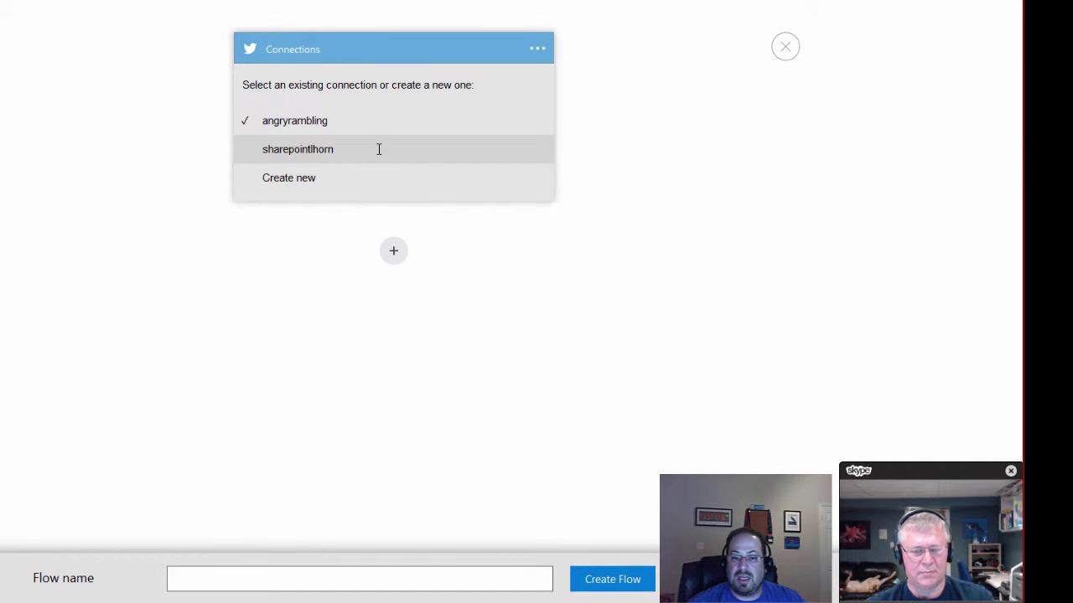
pyautogui.click(326, 158)
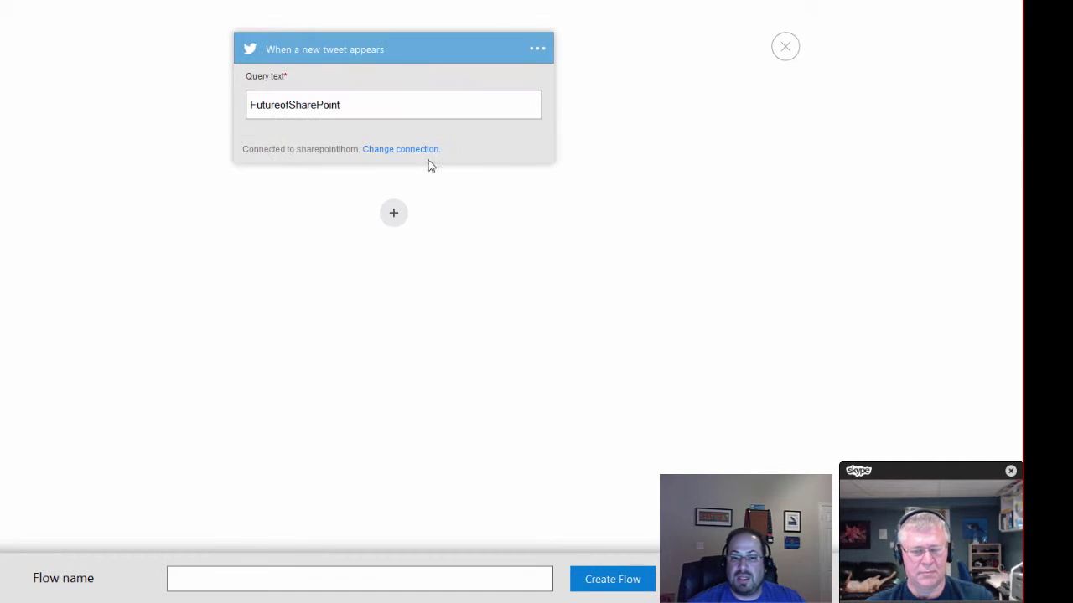
# Add a SQL Azure 'Insert row' action after the new-tweet trigger
pyautogui.click(396, 215)
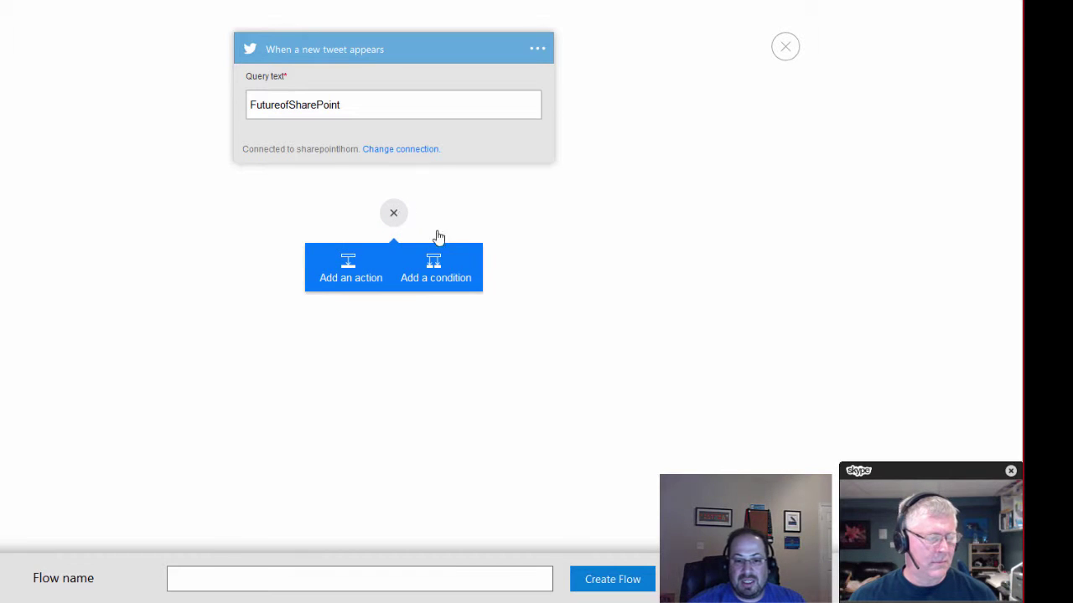
pyautogui.click(343, 283)
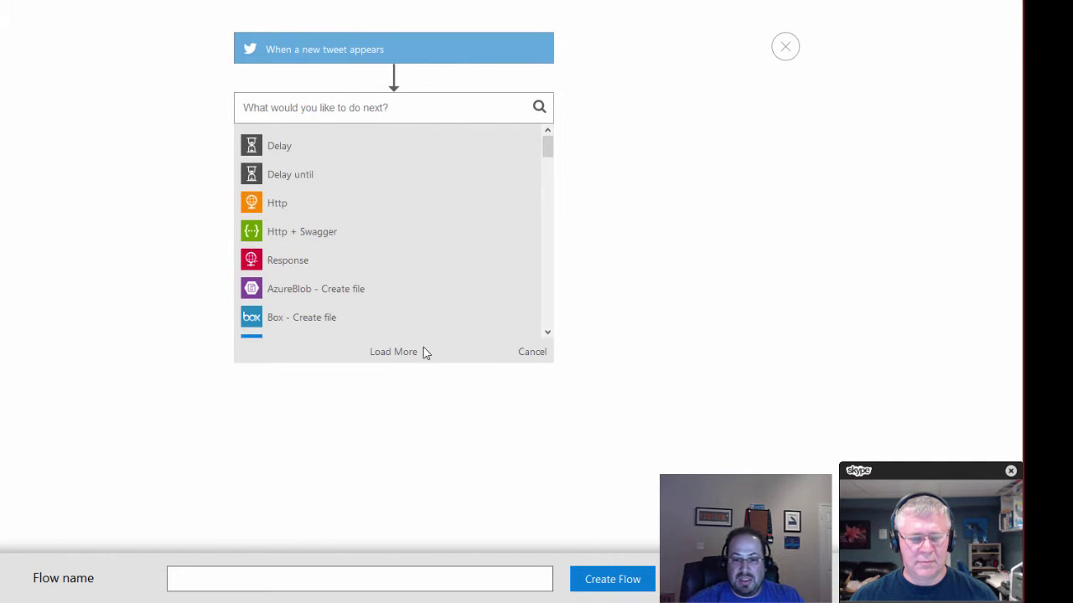
pyautogui.moveTo(549, 159); pyautogui.dragTo(549, 333)
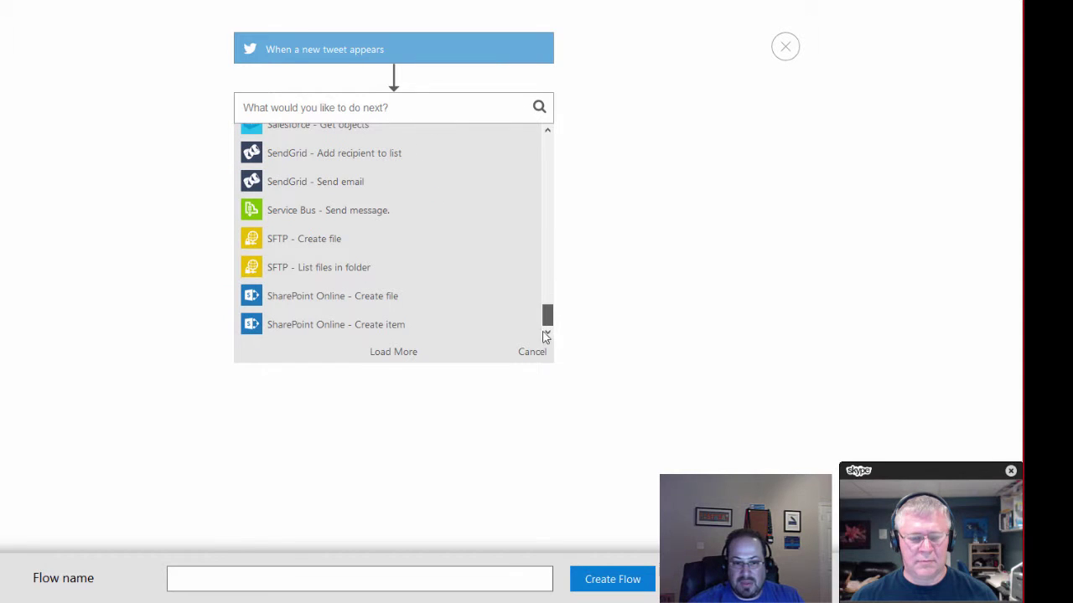
pyautogui.click(391, 353)
pyautogui.click(549, 258)
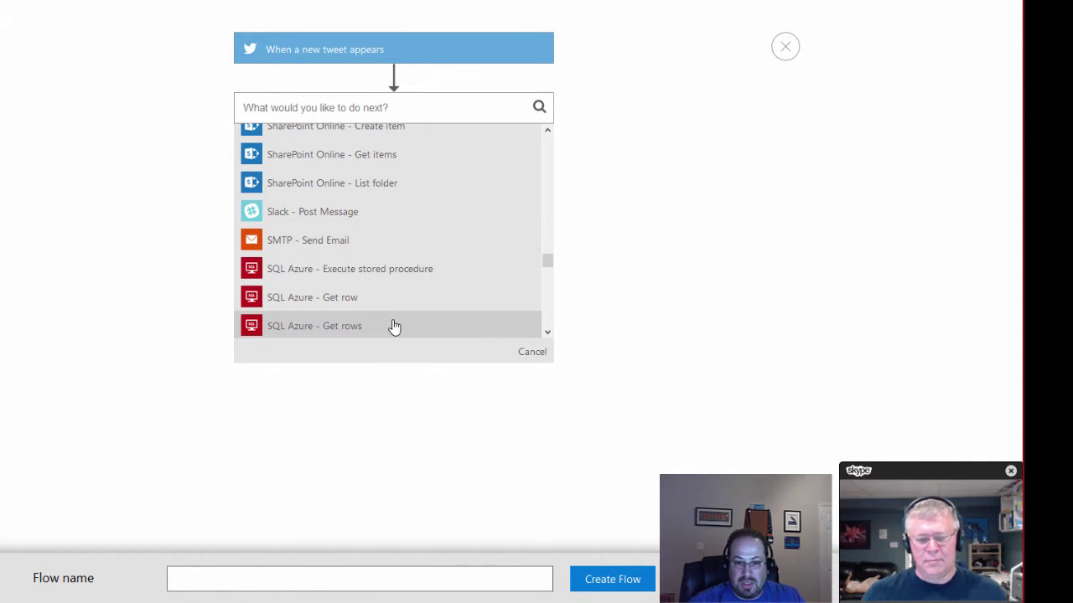
pyautogui.scroll(-1, 410, 325)
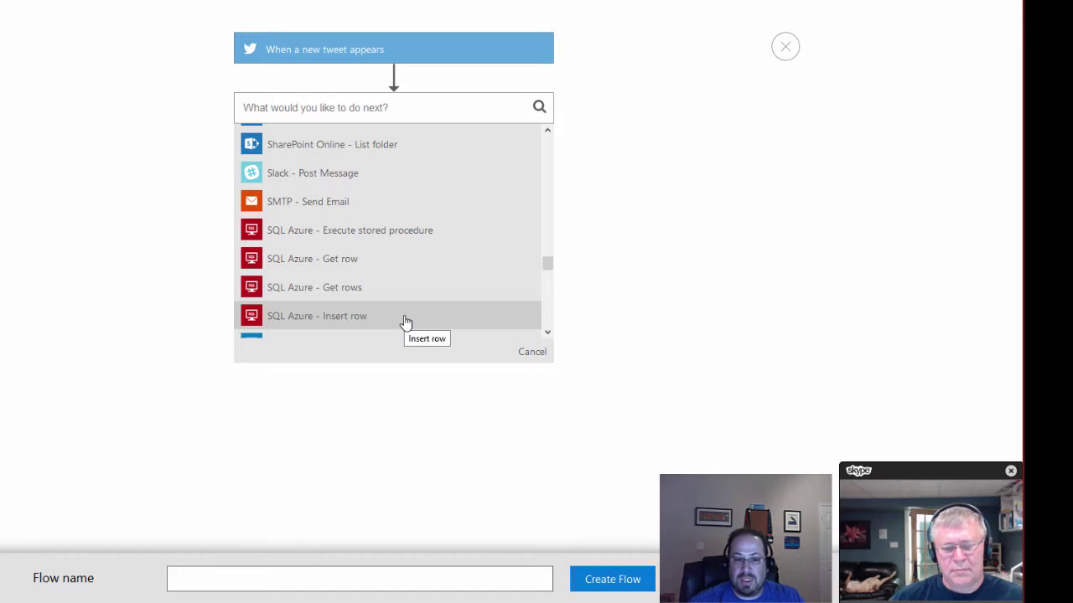
pyautogui.click(405, 321)
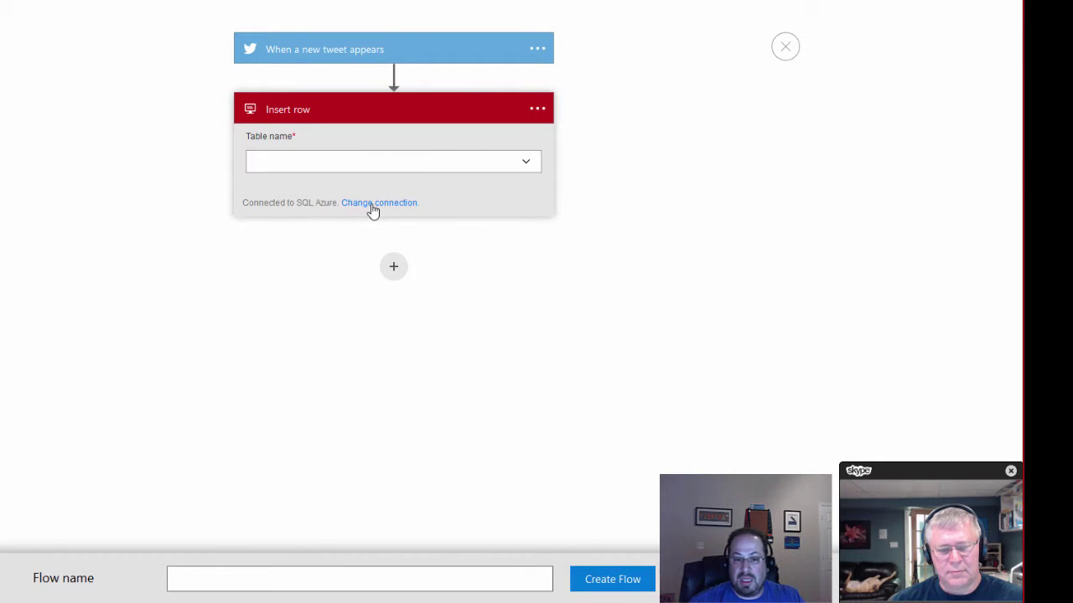
# Keep the SQL Azure connection and set the Insert row table to [dbo].[Twitter]
pyautogui.click(382, 210)
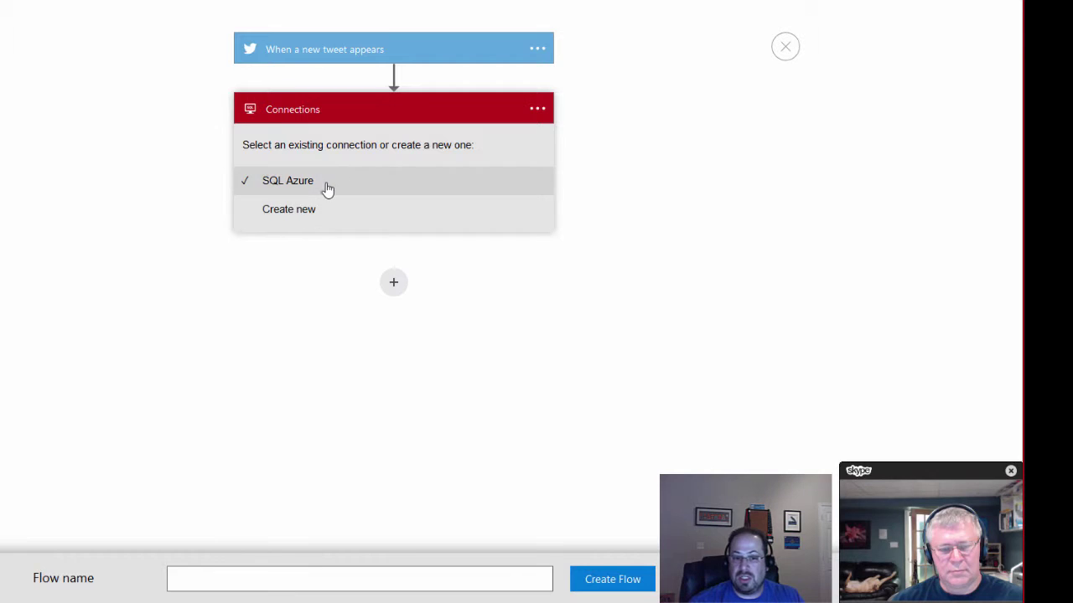
pyautogui.click(326, 183)
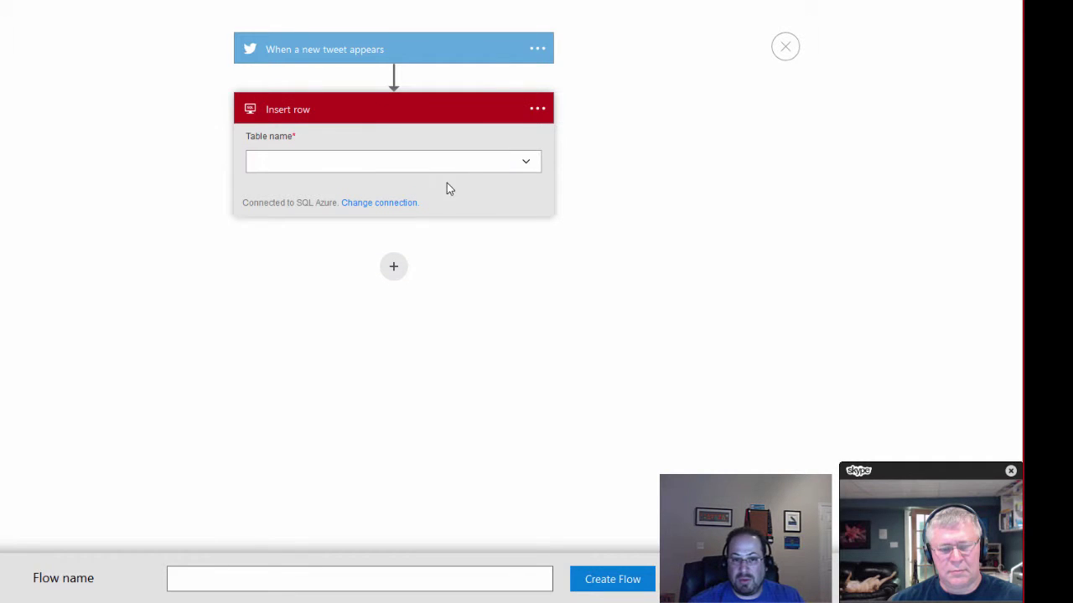
pyautogui.click(531, 164)
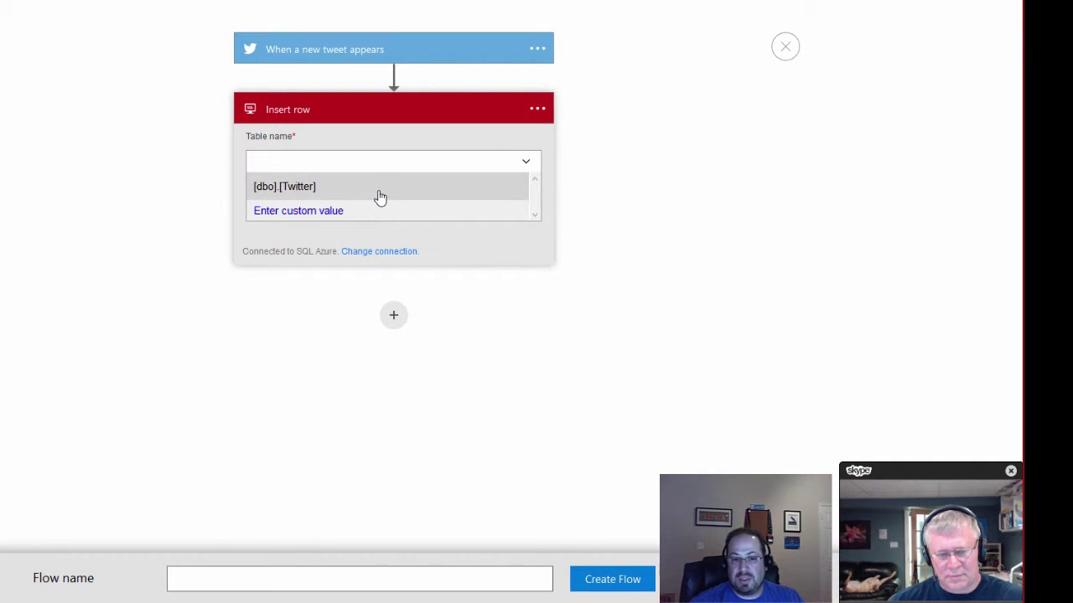
pyautogui.click(379, 194)
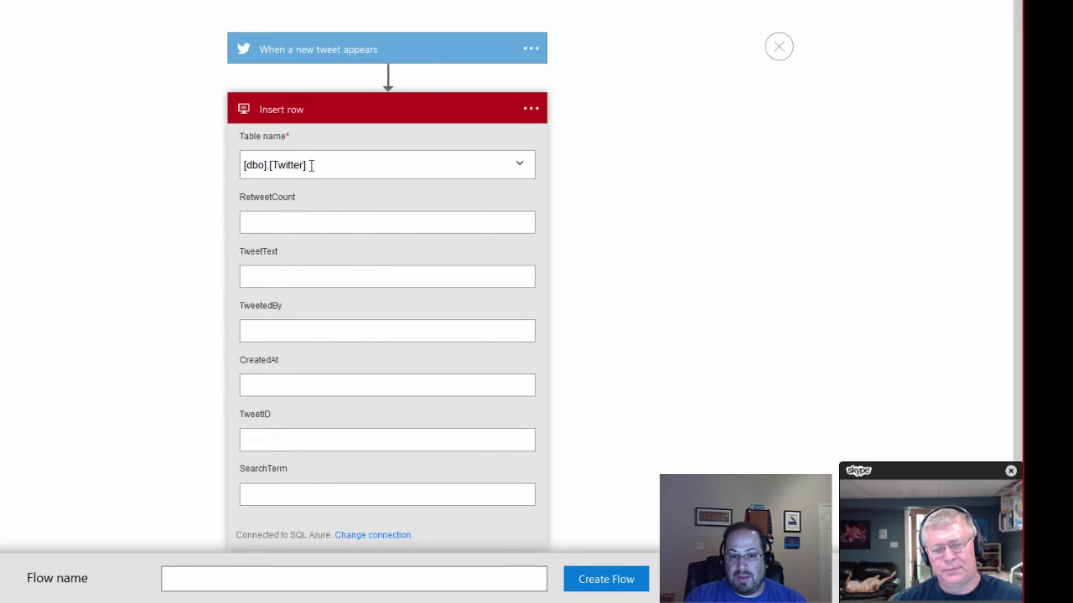
pyautogui.scroll(-2, 258, 211)
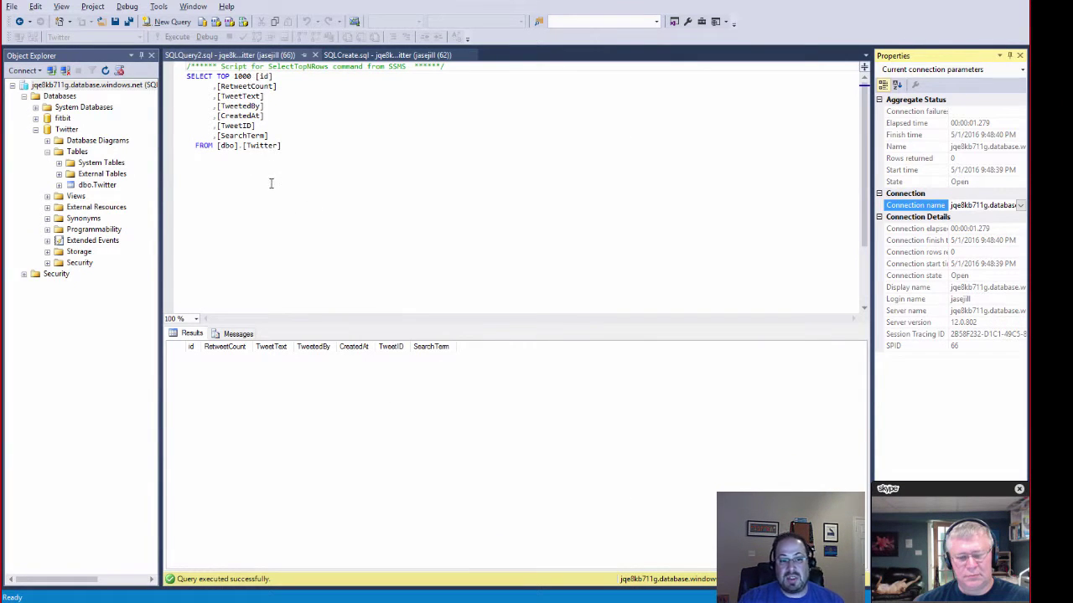
pyautogui.click(372, 55)
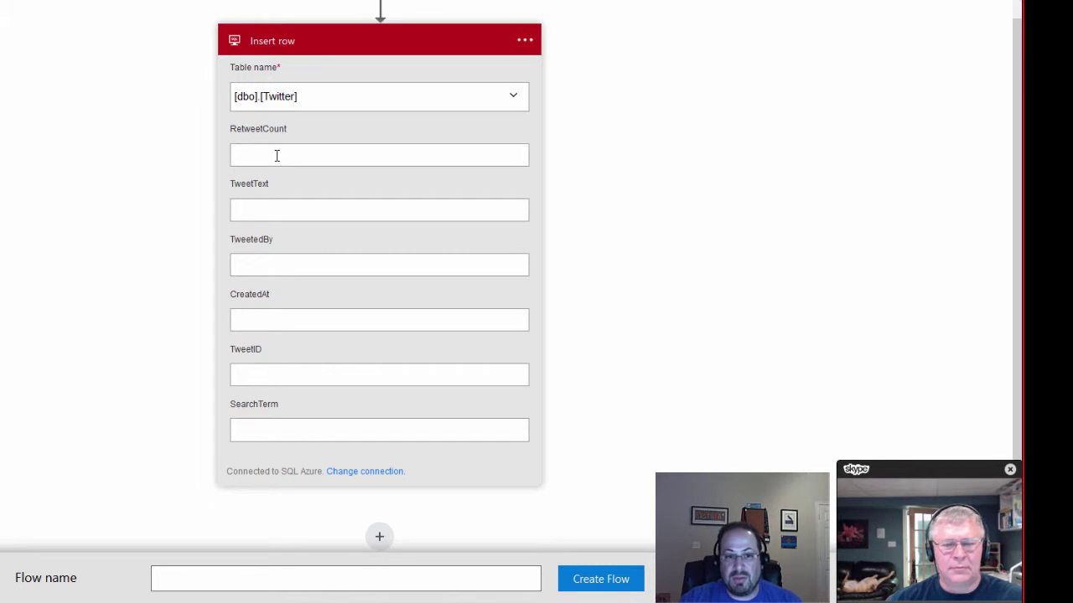
# Map Retweet count, Tweet text, Tweeted by, Created at and Tweet id into their matching columns
pyautogui.click(276, 155)
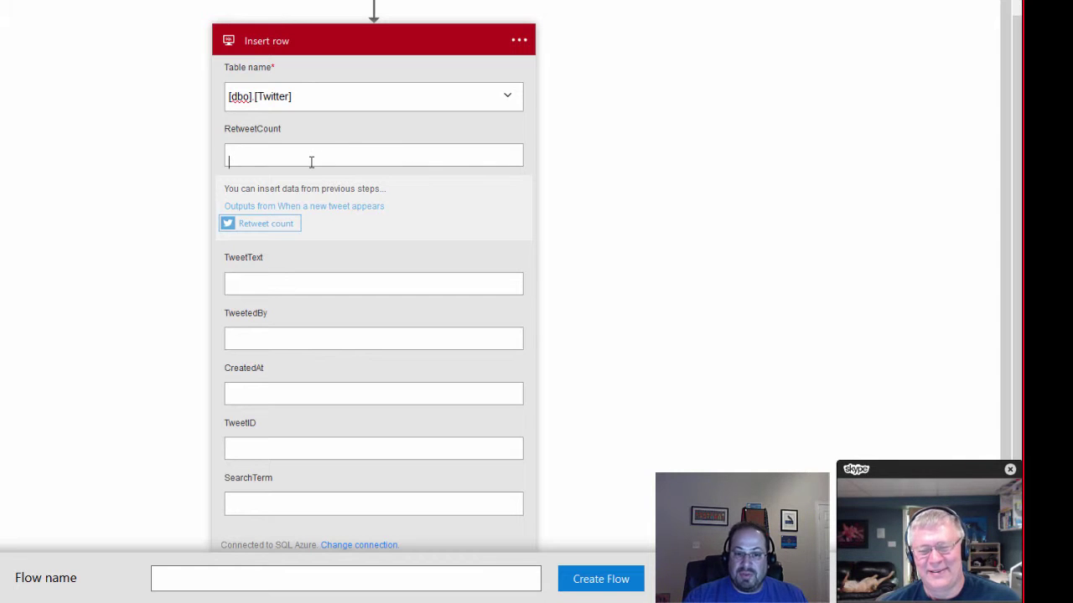
pyautogui.click(272, 233)
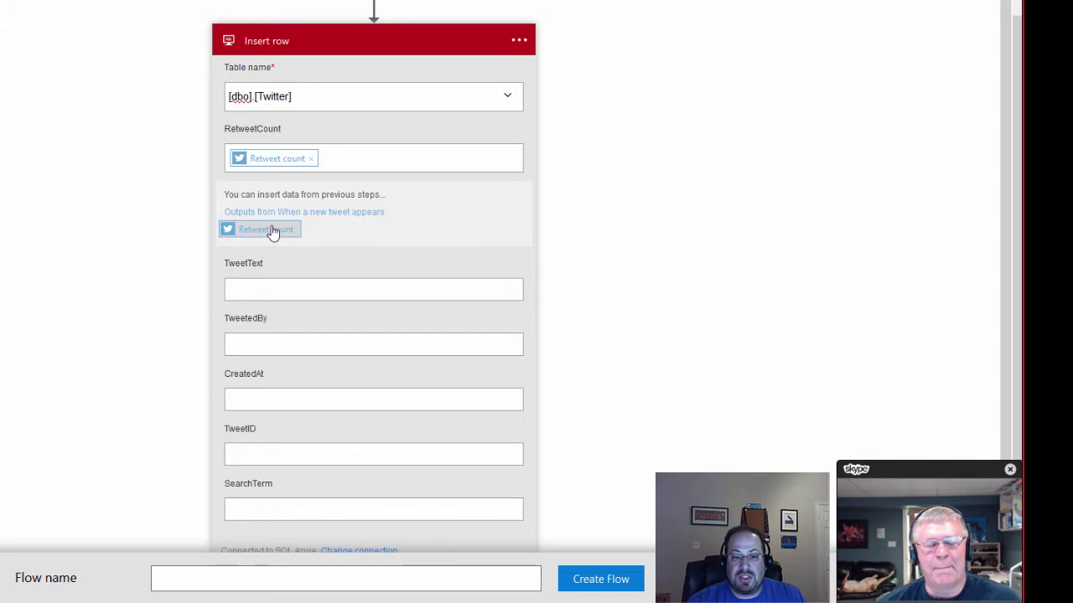
pyautogui.click(275, 290)
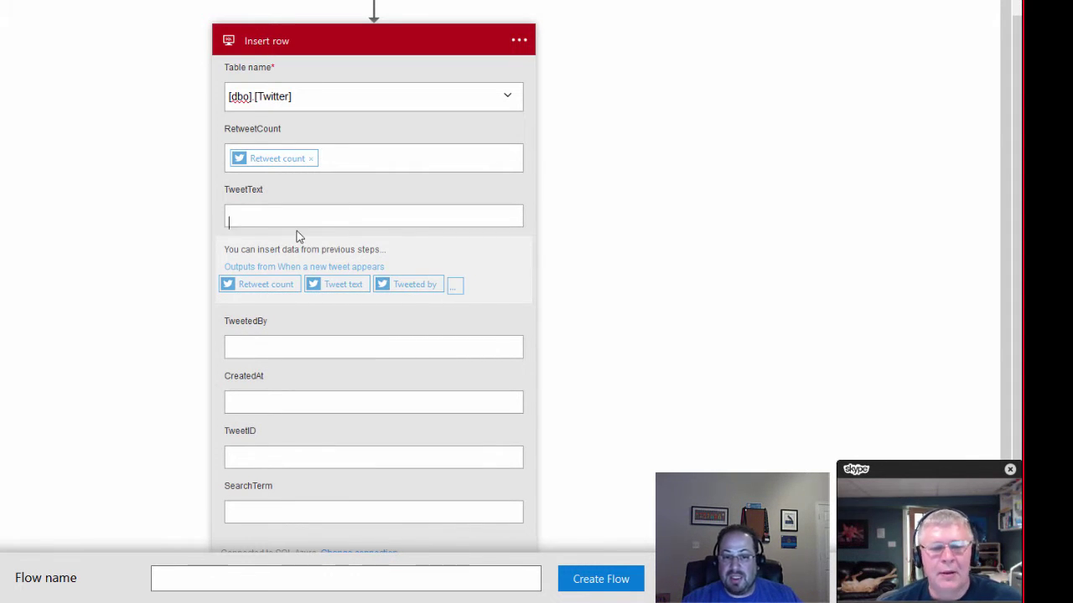
pyautogui.click(454, 288)
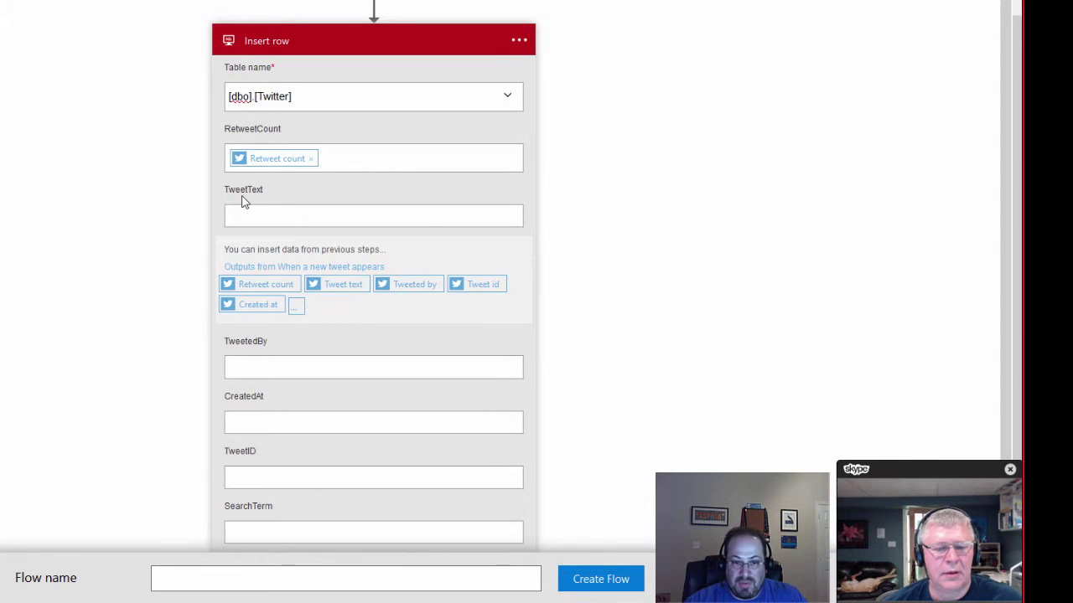
pyautogui.click(349, 287)
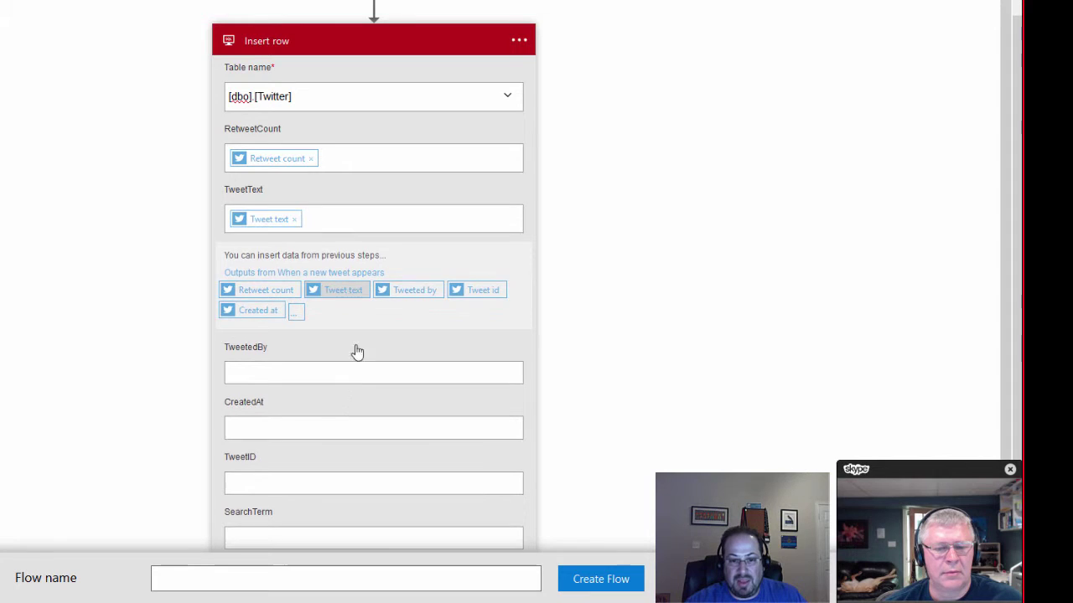
pyautogui.click(344, 380)
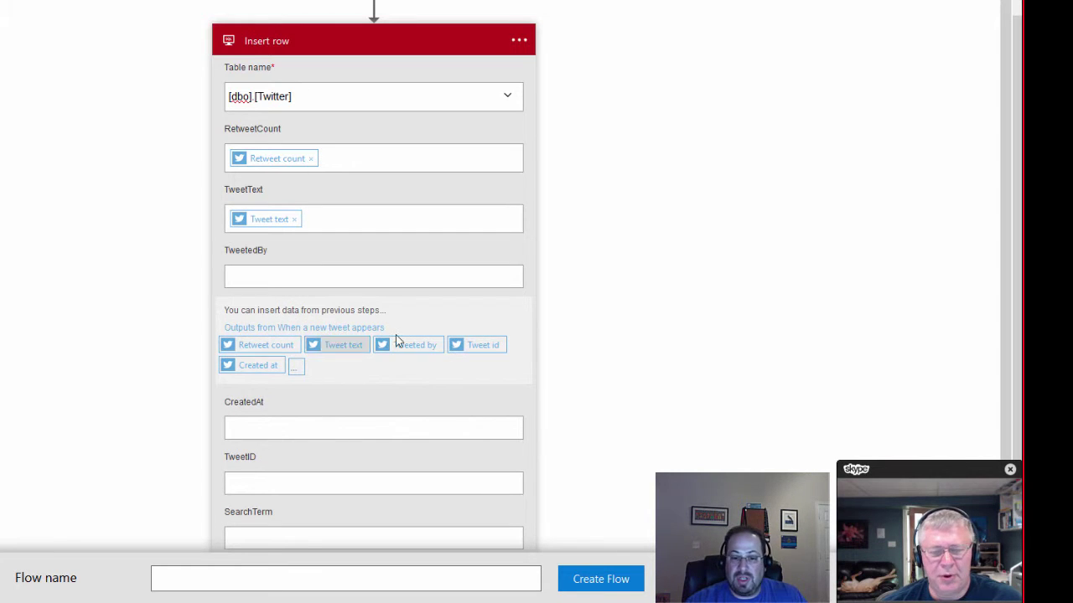
pyautogui.click(427, 346)
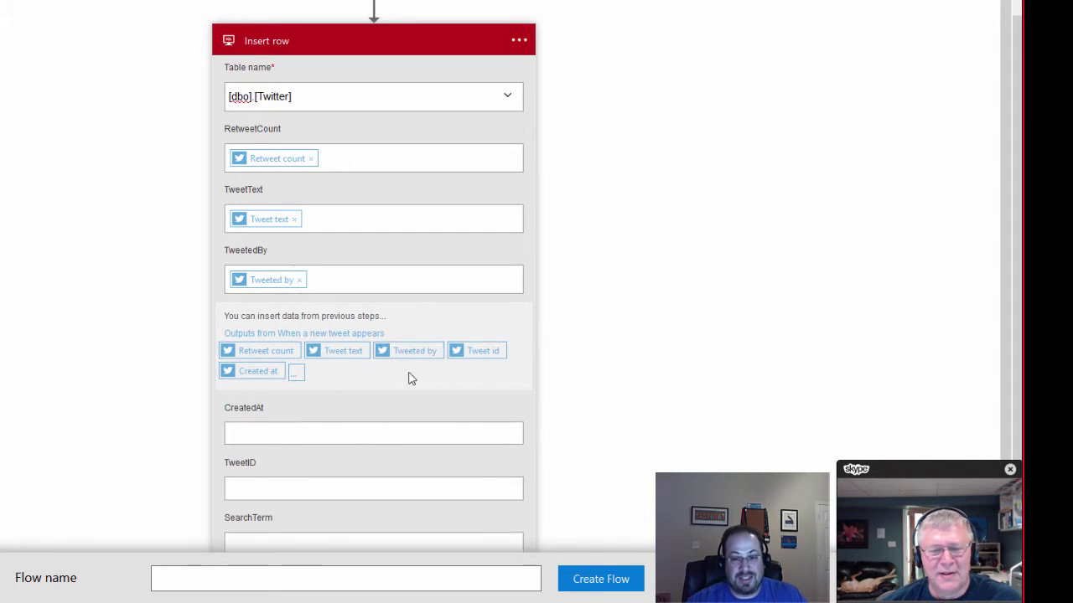
pyautogui.click(354, 436)
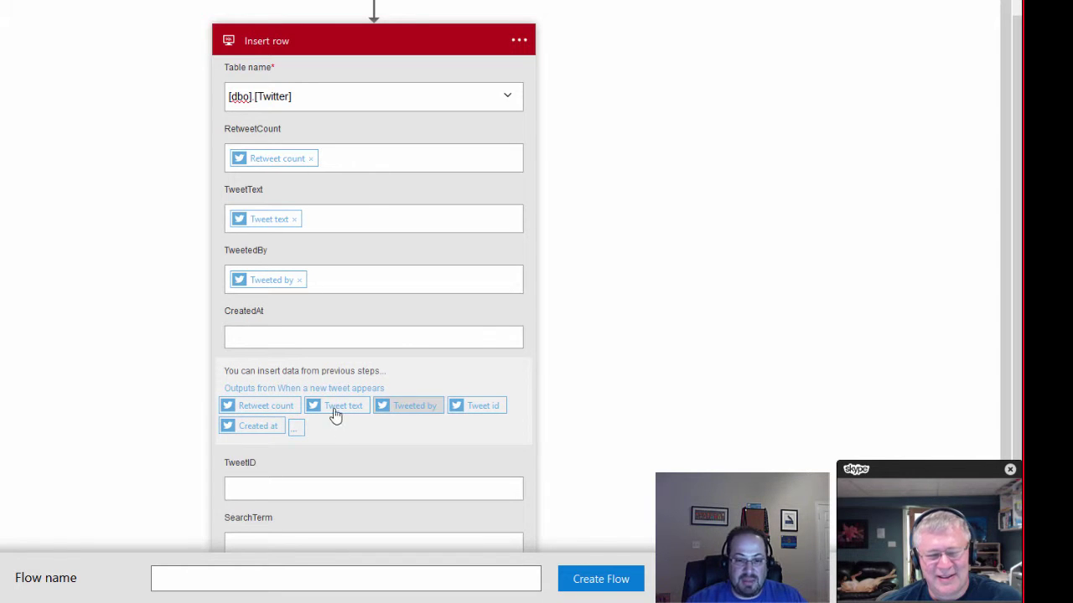
pyautogui.click(241, 429)
pyautogui.click(273, 493)
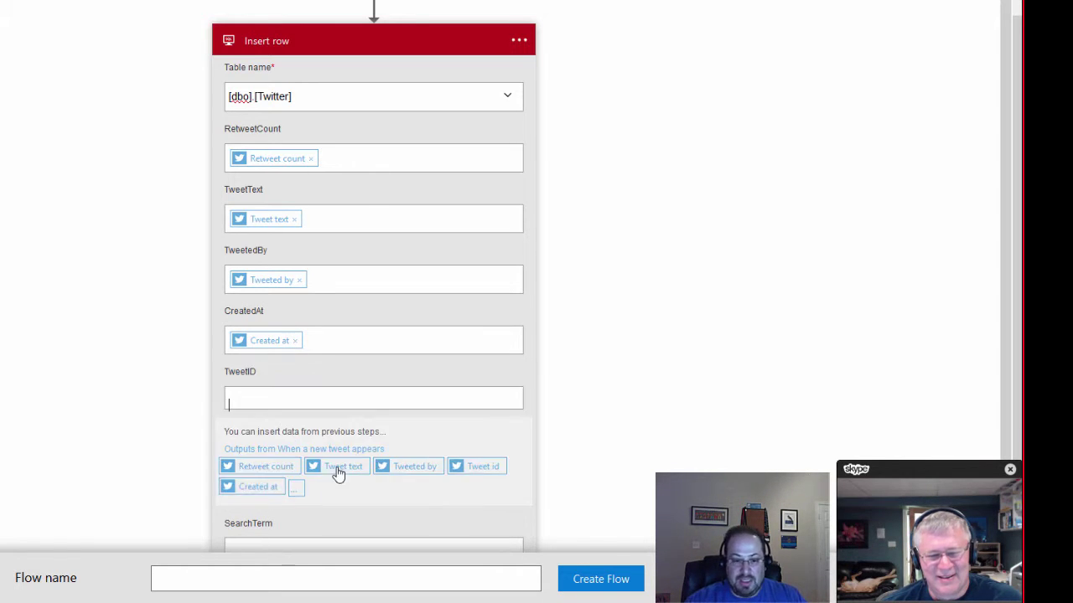
pyautogui.click(470, 469)
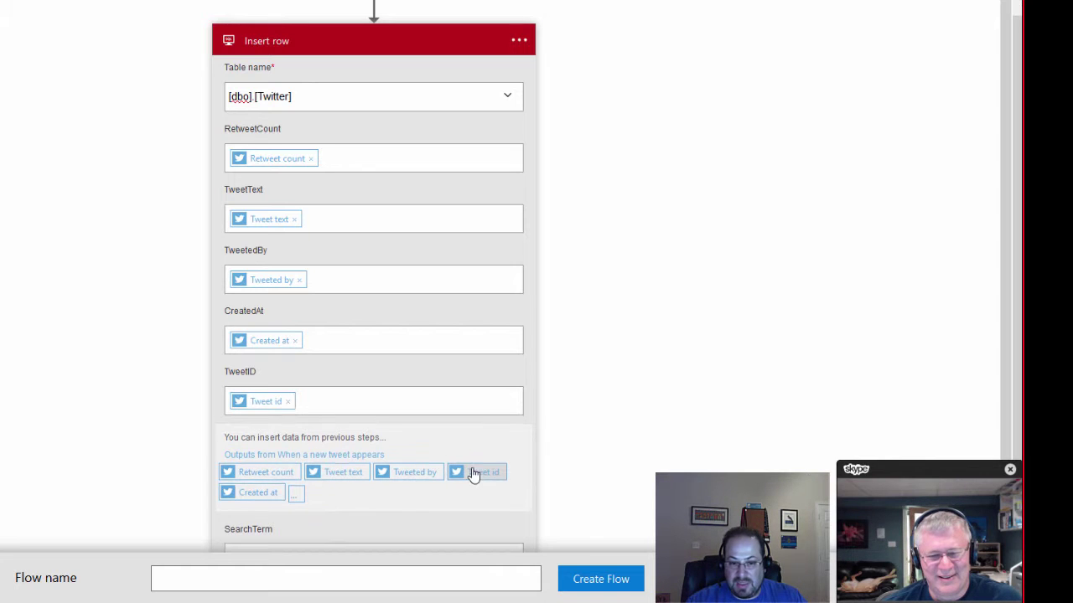
# Enter 'FutureofSharePoint' as the SearchTerm column value
pyautogui.scroll(-2, 341, 442)
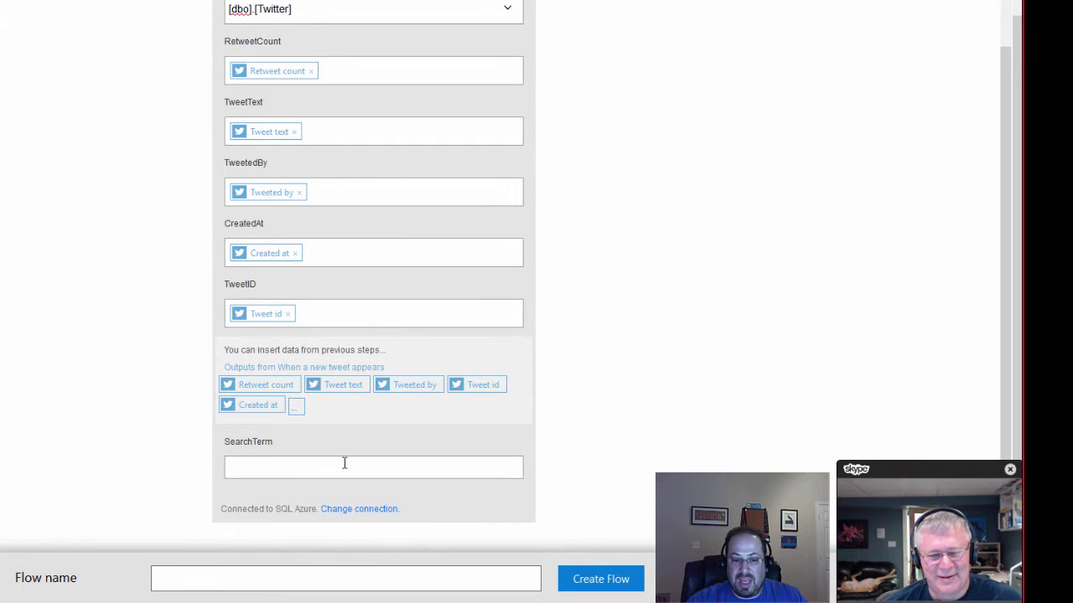
pyautogui.click(325, 471)
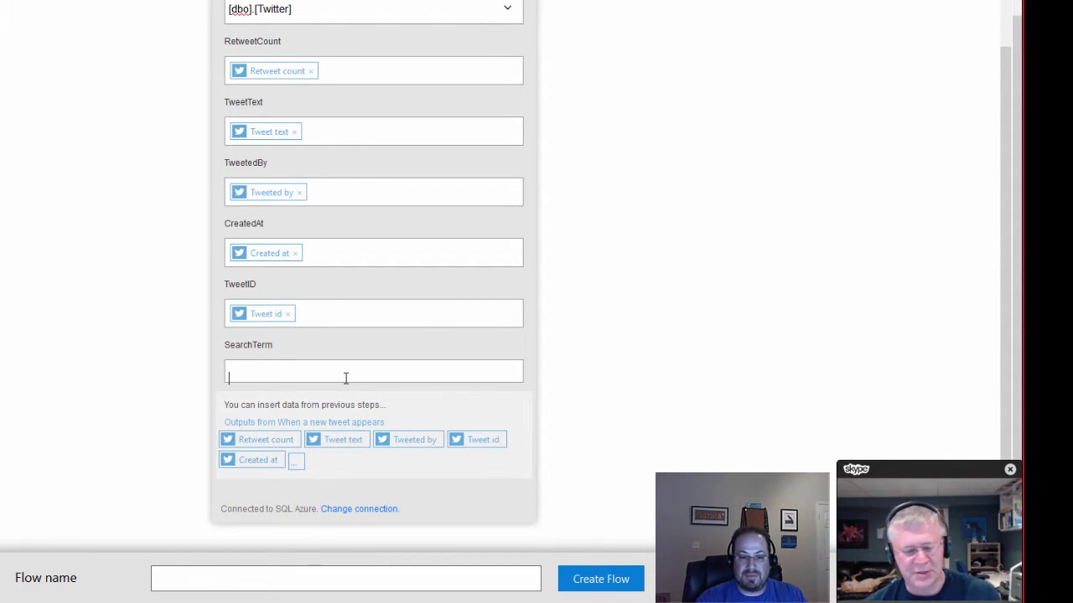
pyautogui.write('FutureofSharePoint')
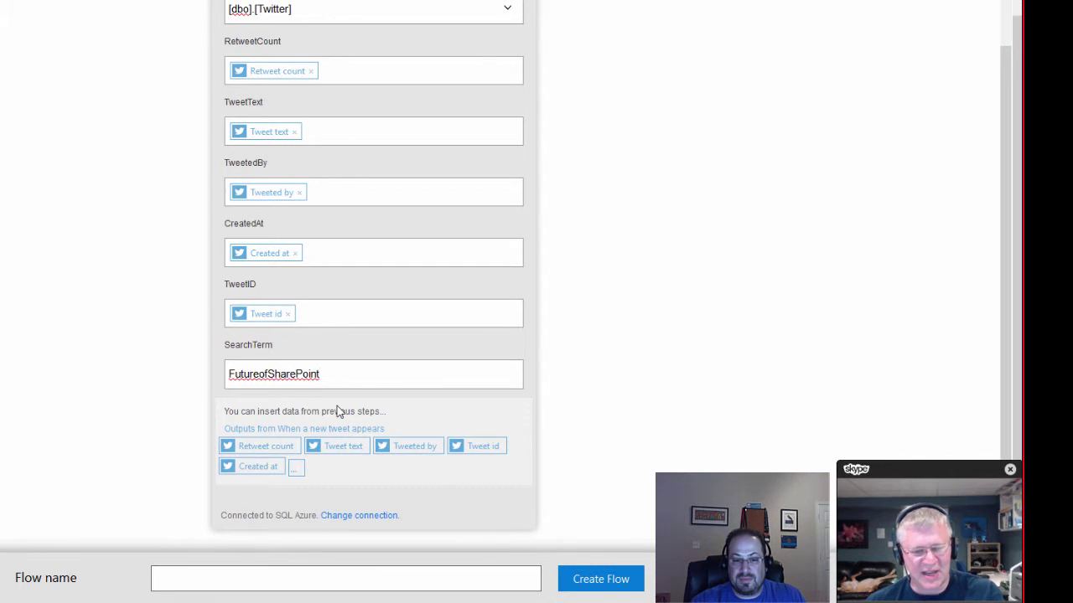
# Copy the 'FutureofSharePoint' term and put the cursor in the Flow name box
pyautogui.doubleClick(299, 376)
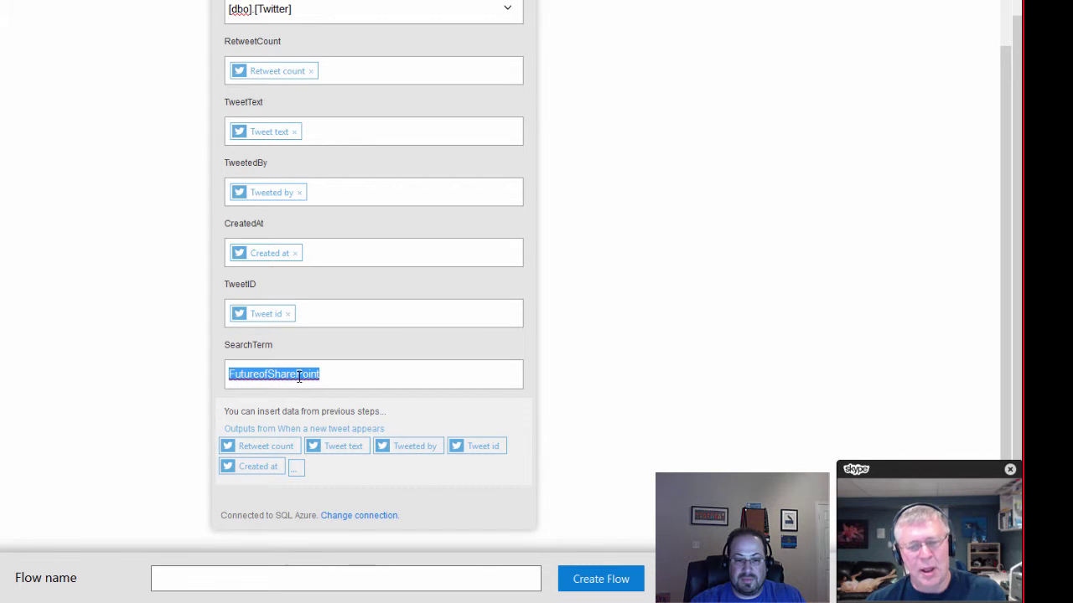
pyautogui.rightClick(299, 375)
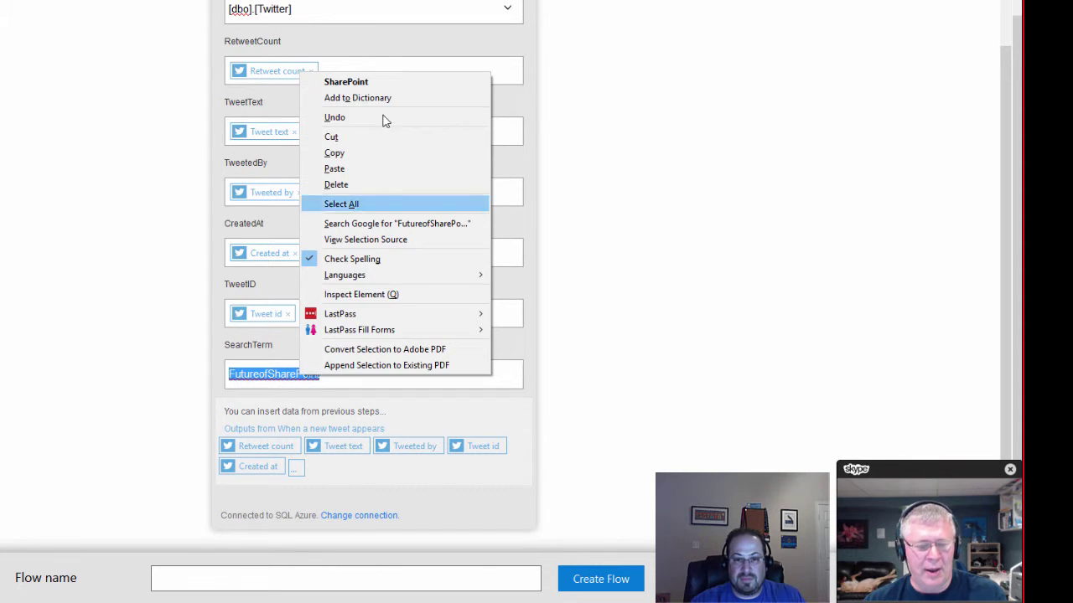
pyautogui.click(381, 156)
pyautogui.click(574, 372)
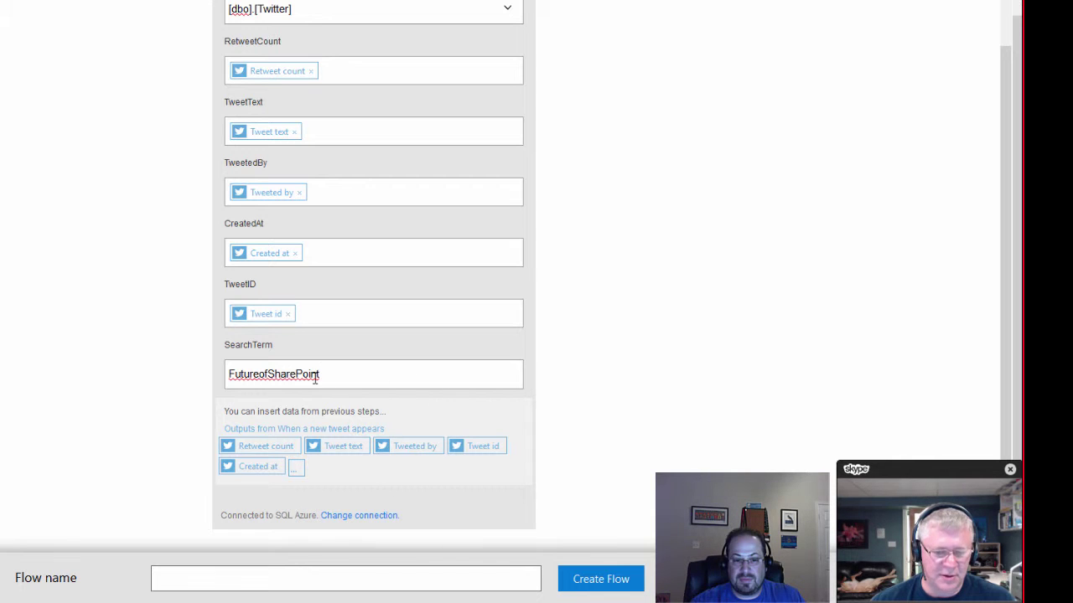
pyautogui.click(278, 577)
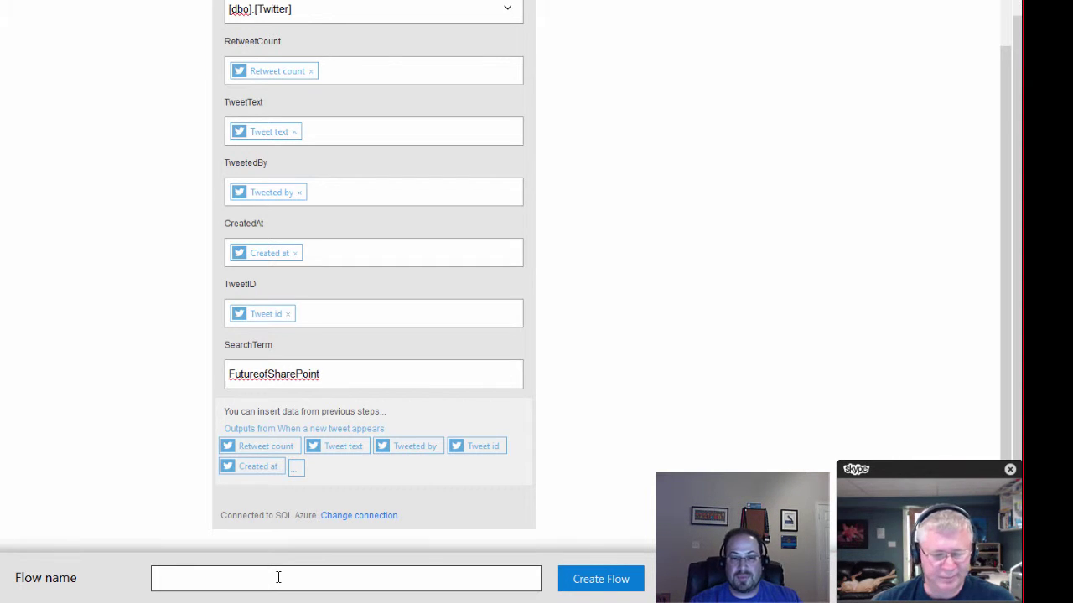
# Name the flow 'FutureofSharePoint Twitter search' by pasting the term, then create it
pyautogui.hotkey('ctrl', 'v')
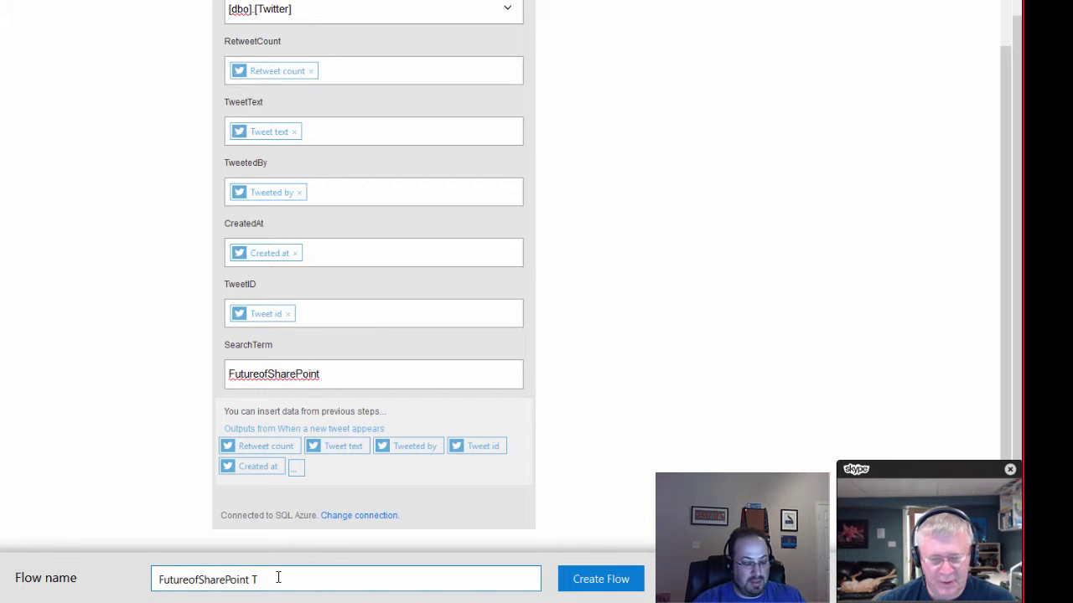
pyautogui.write('Twitter ')
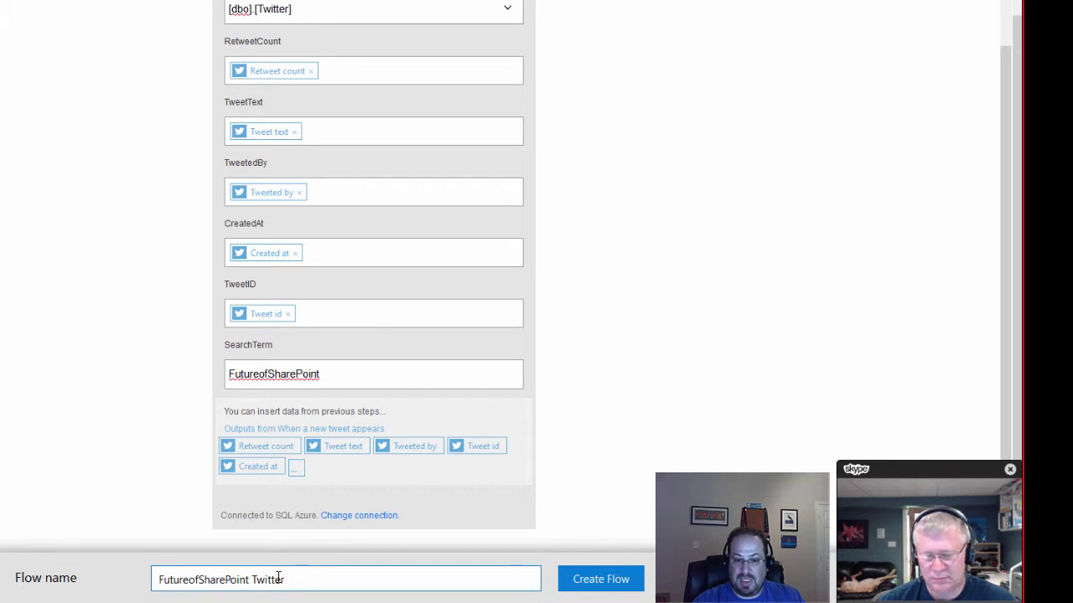
pyautogui.write('seart')
pyautogui.write('h')
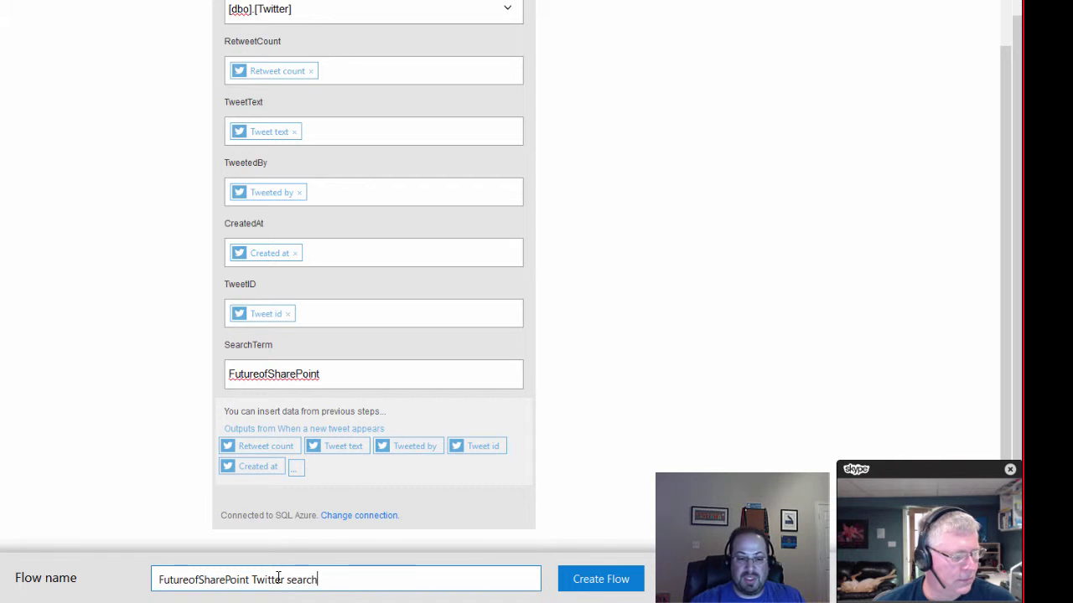
pyautogui.click(607, 580)
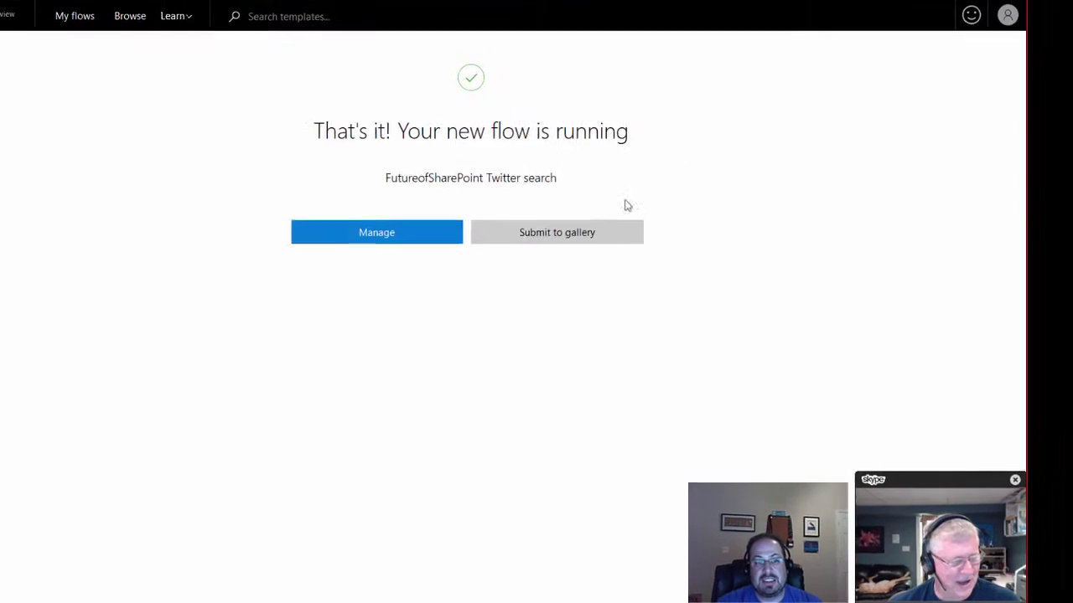
# Open My flows to see 'FutureofSharePoint Twitter search' listed above 'SharePoint tweets'
pyautogui.click(431, 235)
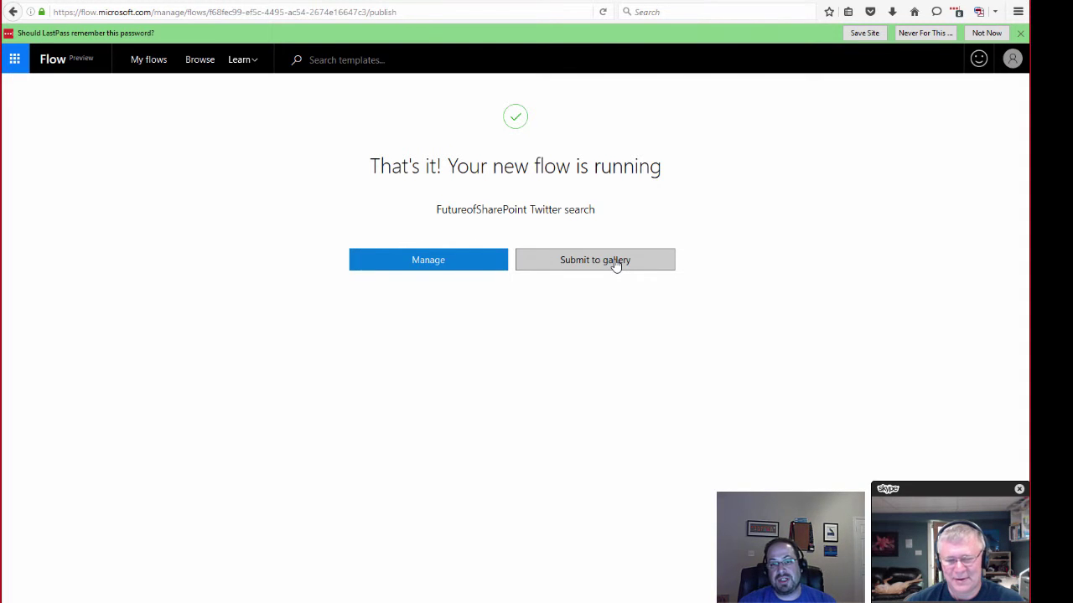
pyautogui.click(464, 263)
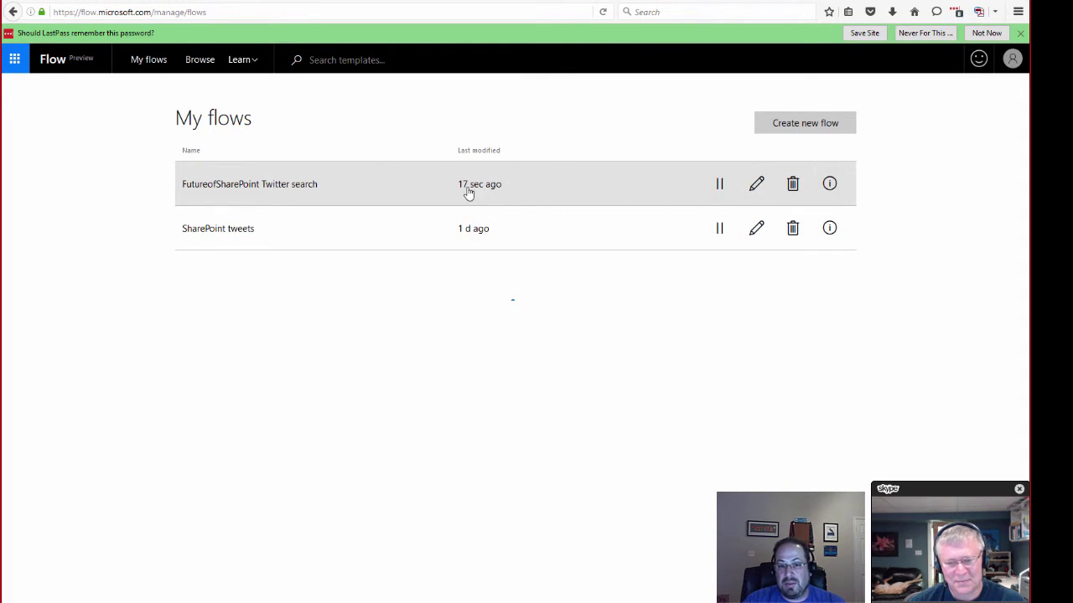
# Show the new flow's run history including checks (two skipped runs), then switch to SSMS
pyautogui.click(829, 186)
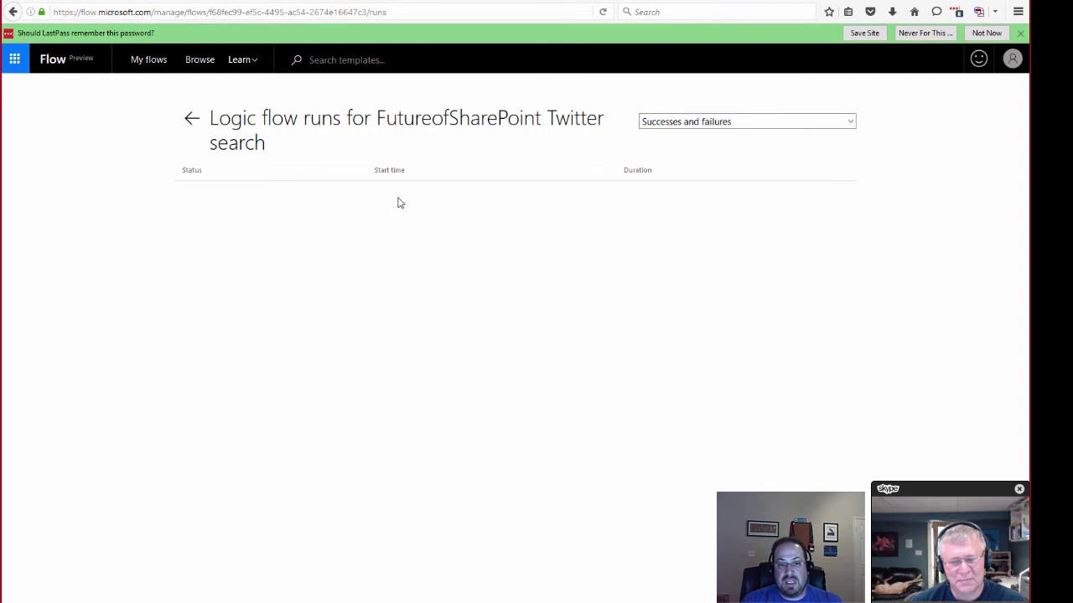
pyautogui.click(738, 126)
pyautogui.click(736, 164)
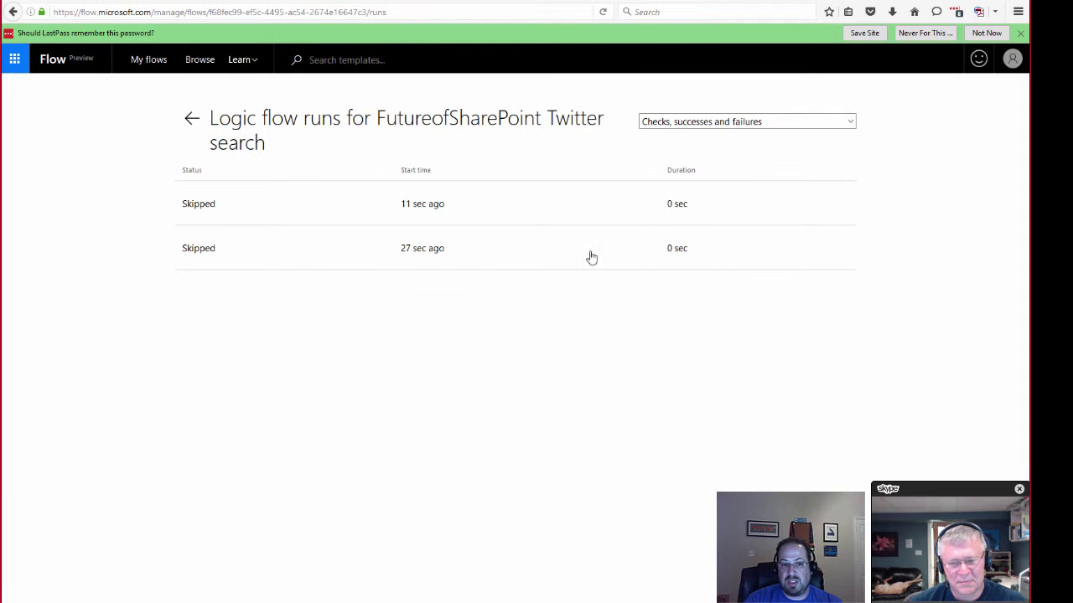
pyautogui.click(191, 118)
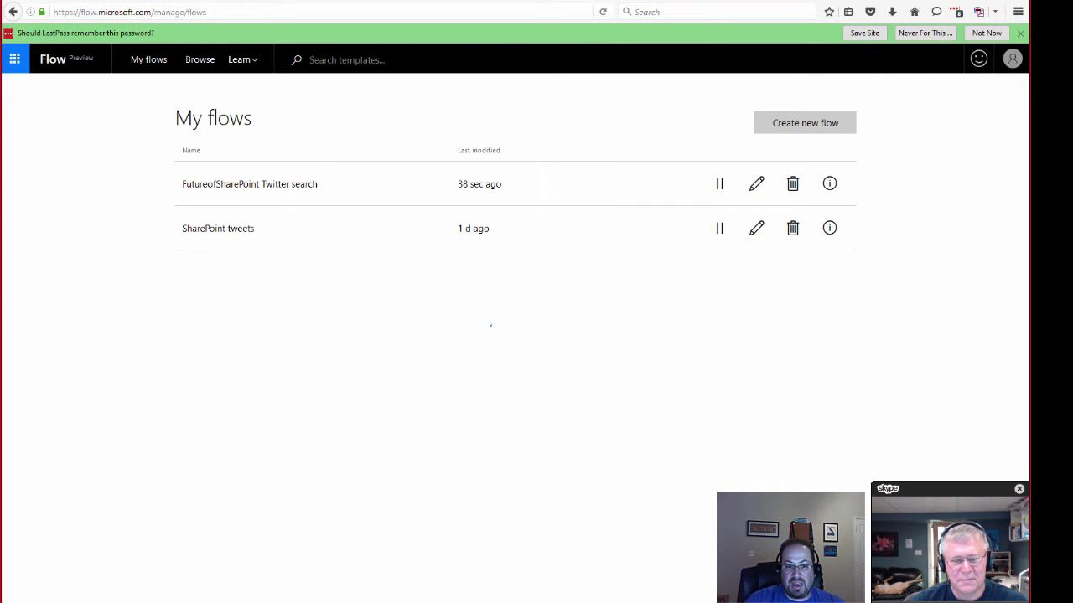
pyautogui.hotkey('alt', 'Tab')
# Run the [dbo].[Twitter] query to show the single FutureofSharePoint tweet, widening the TweetText column
pyautogui.click(249, 56)
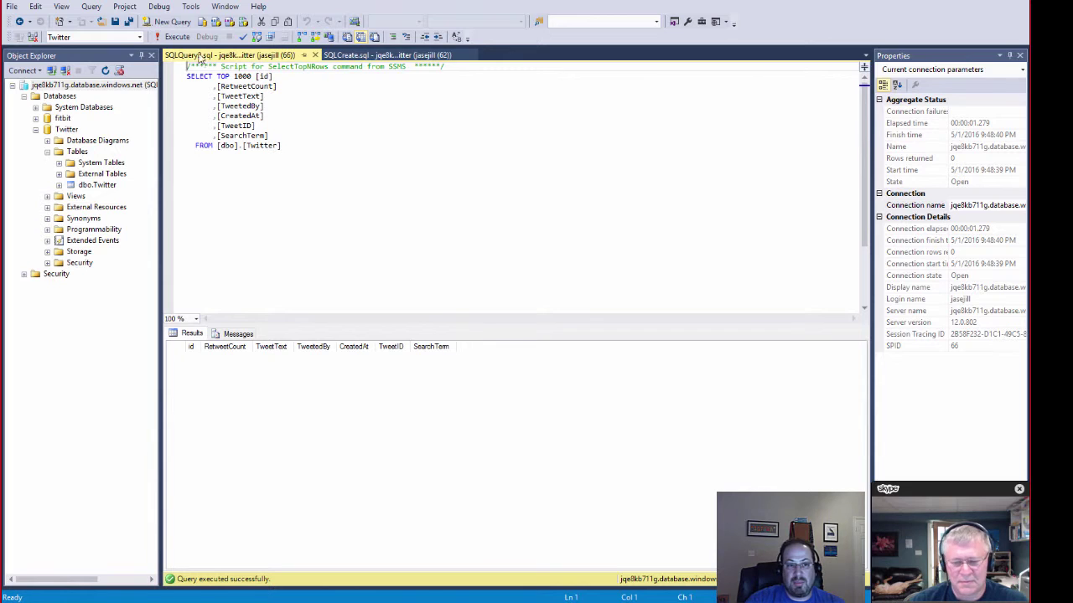
pyautogui.click(174, 37)
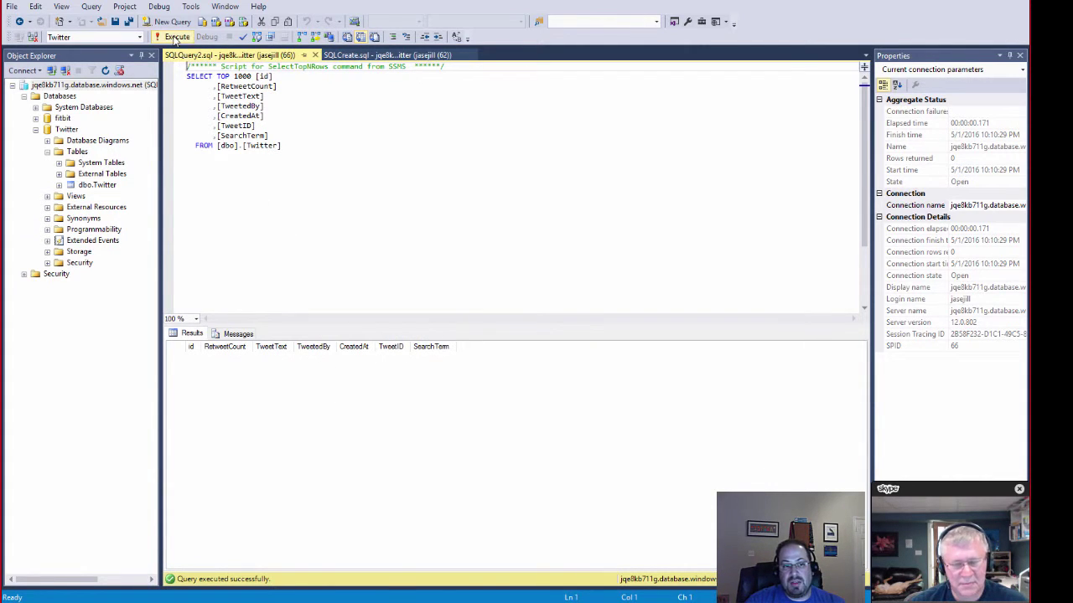
pyautogui.click(175, 37)
pyautogui.click(175, 37)
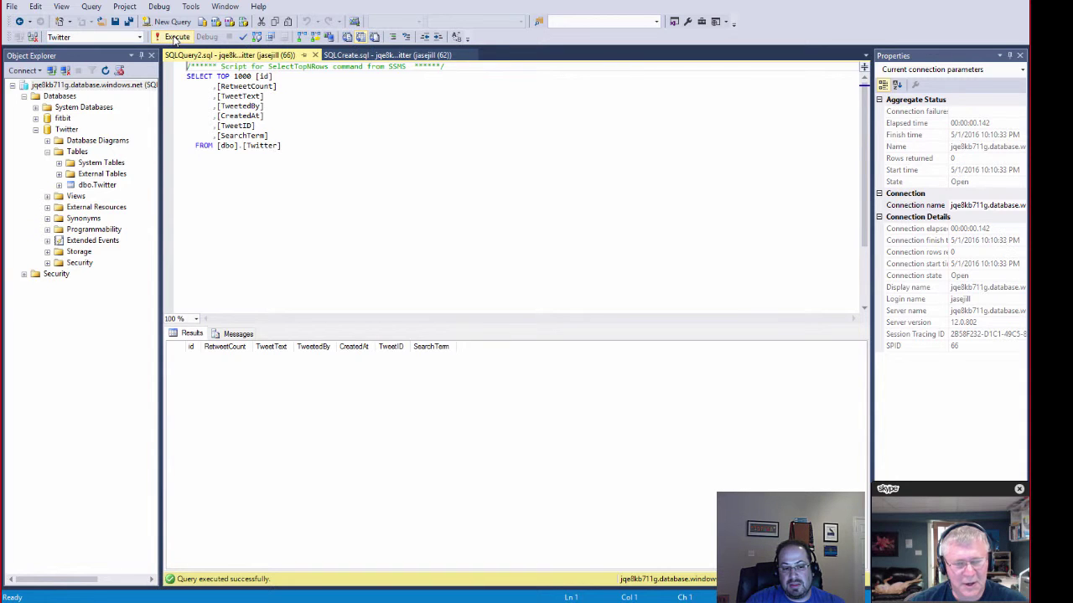
pyautogui.click(175, 37)
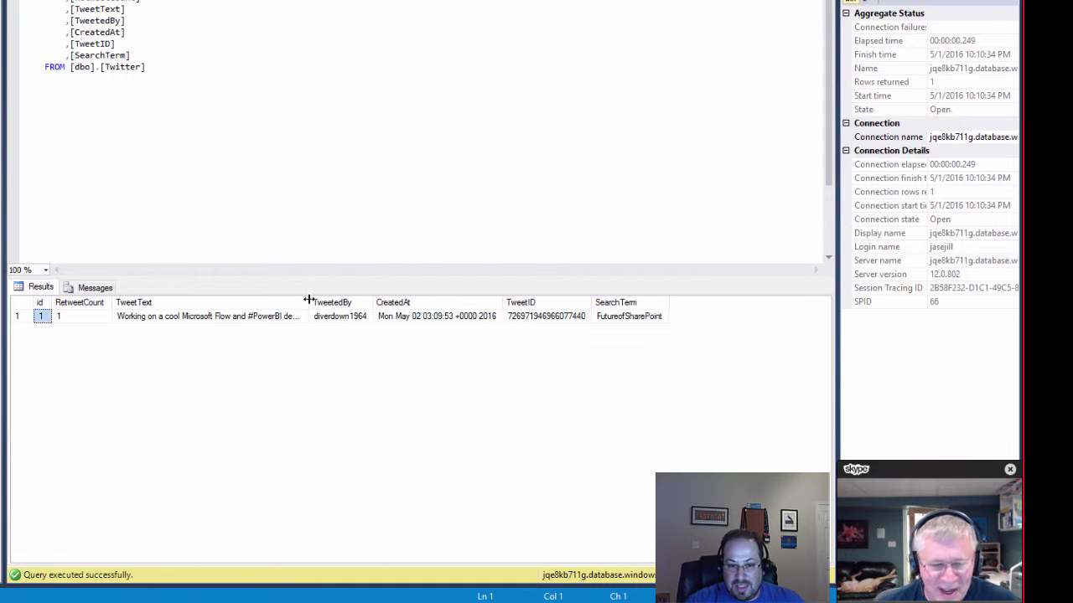
pyautogui.moveTo(310, 300); pyautogui.dragTo(622, 299)
pyautogui.click(224, 320)
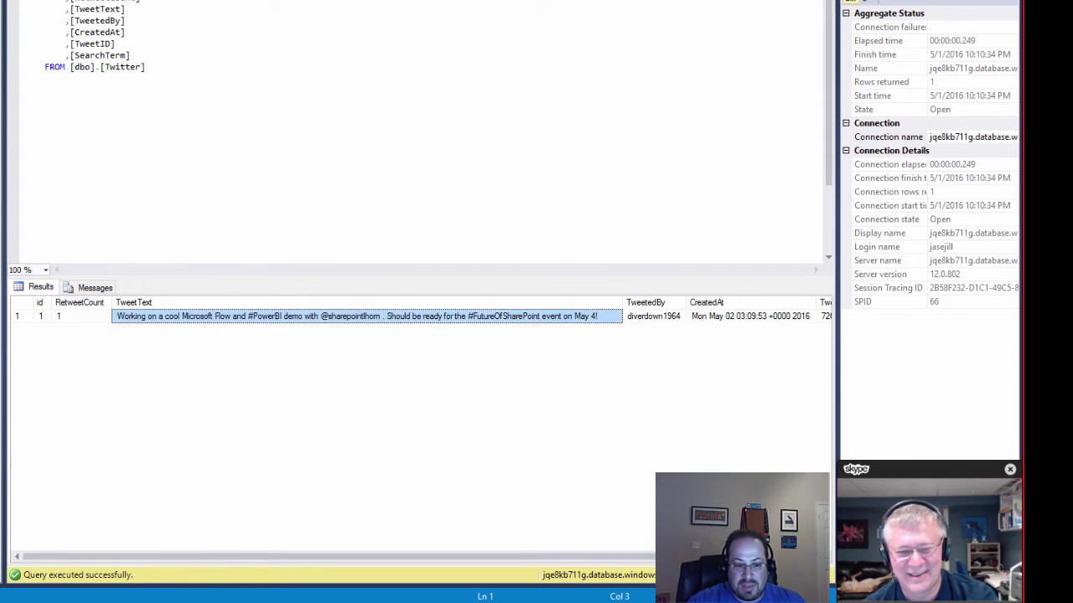
pyautogui.click(138, 602)
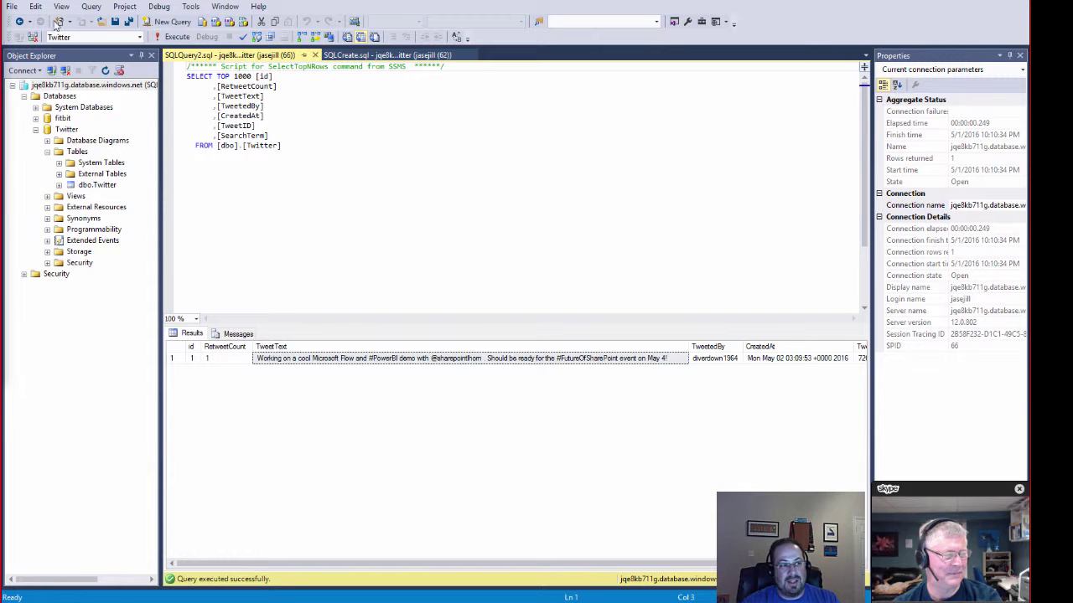
pyautogui.hotkey('alt', 'Tab')
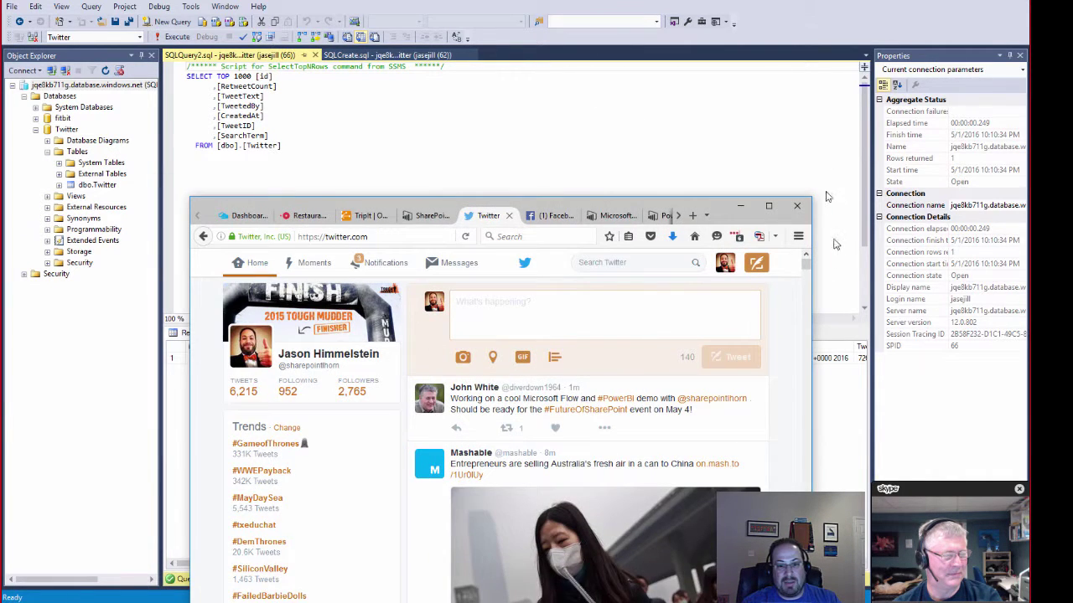
pyautogui.moveTo(704, 204); pyautogui.dragTo(739, 134)
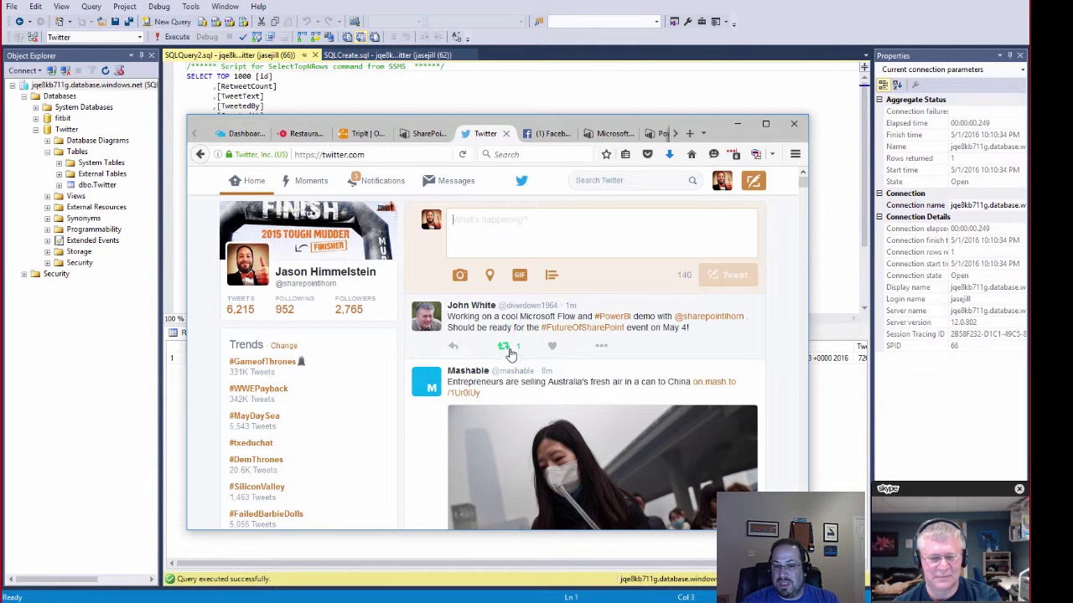
pyautogui.moveTo(710, 124); pyautogui.dragTo(0, 151)
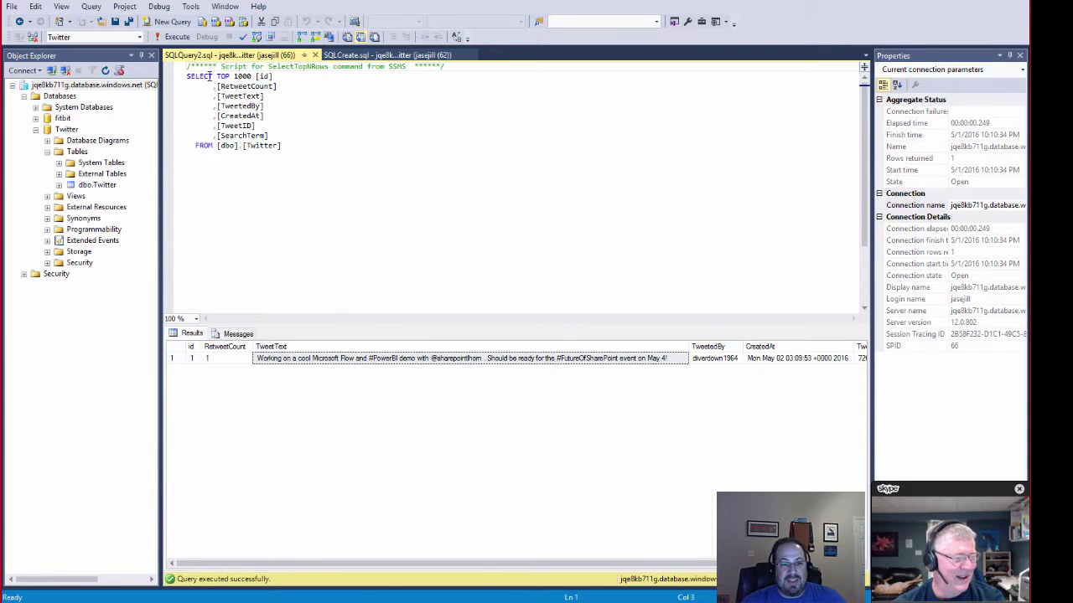
# Rerun the SELECT TOP 1000 query on dbo.Twitter, now returning two rows including the retweet
pyautogui.click(172, 36)
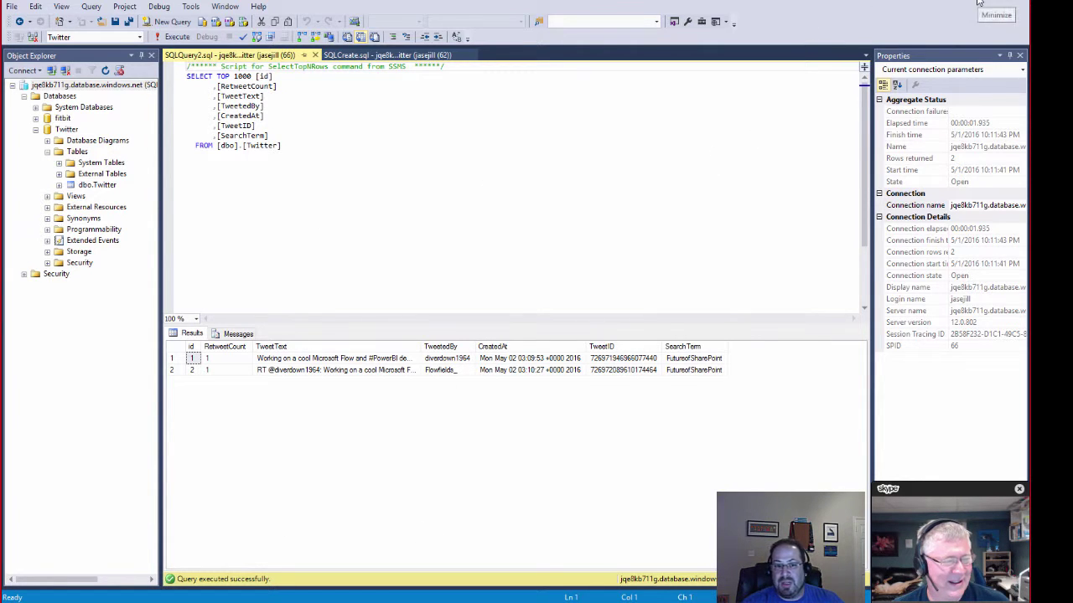
pyautogui.hotkey('alt', 'Tab')
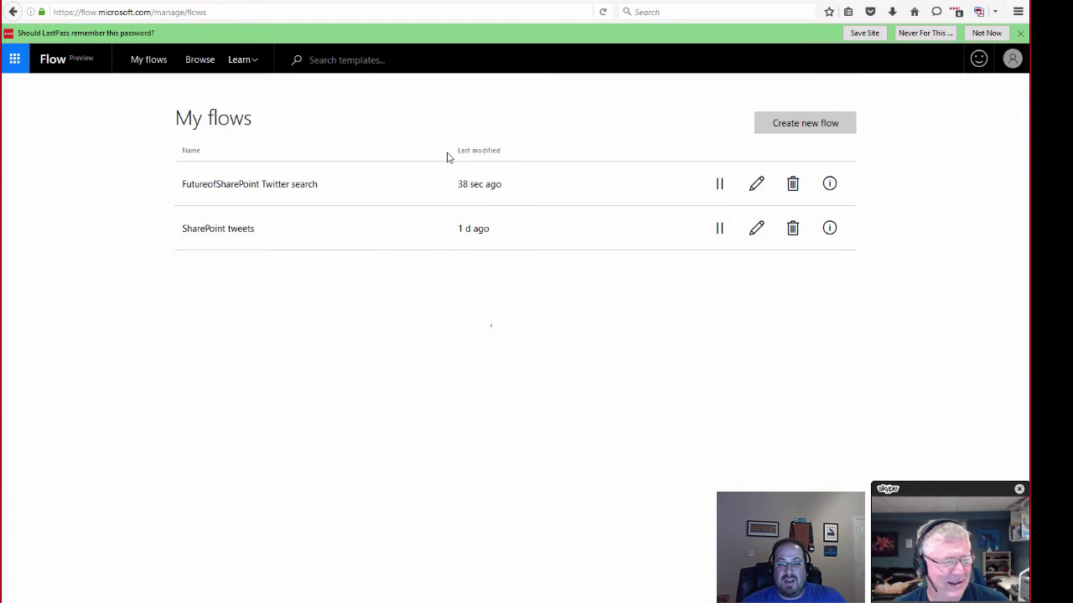
pyautogui.click(830, 184)
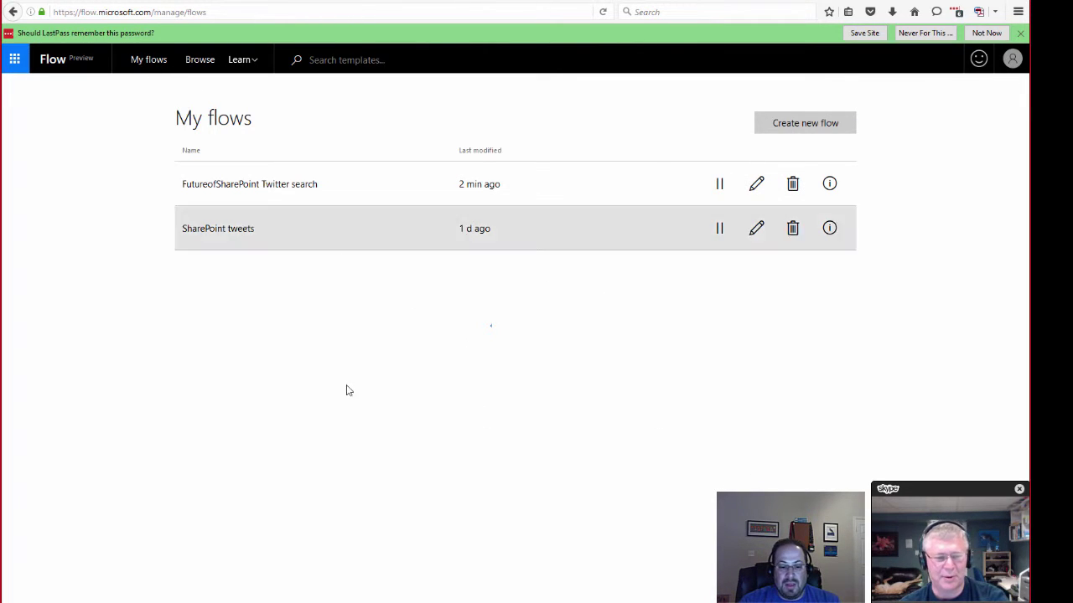
# Rerun the Twitter query in SSMS, still two rows, then return to the My flows list
pyautogui.hotkey('alt', 'Tab')
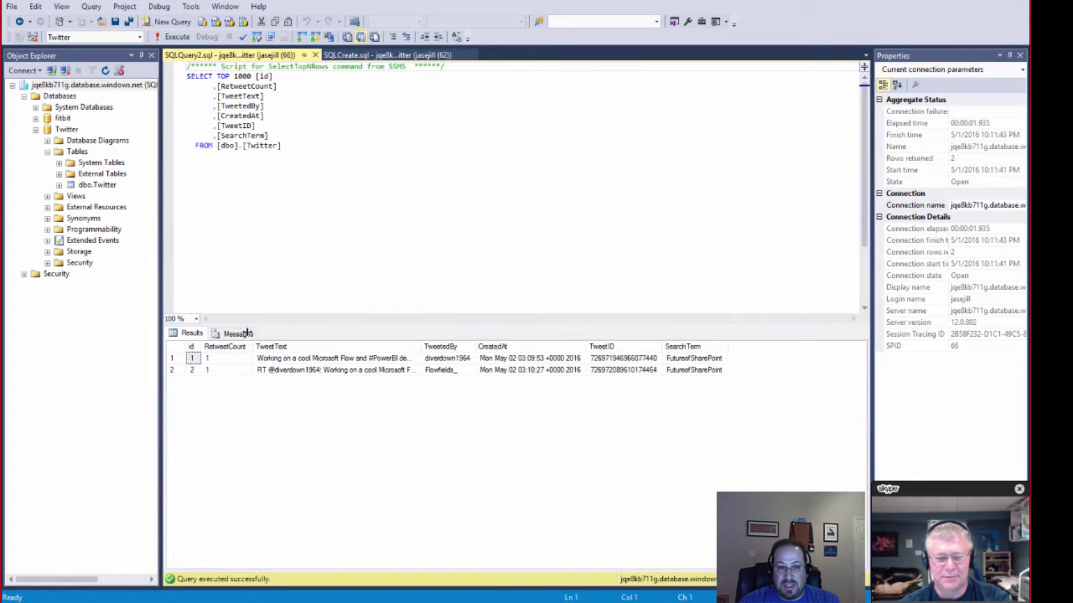
pyautogui.click(175, 39)
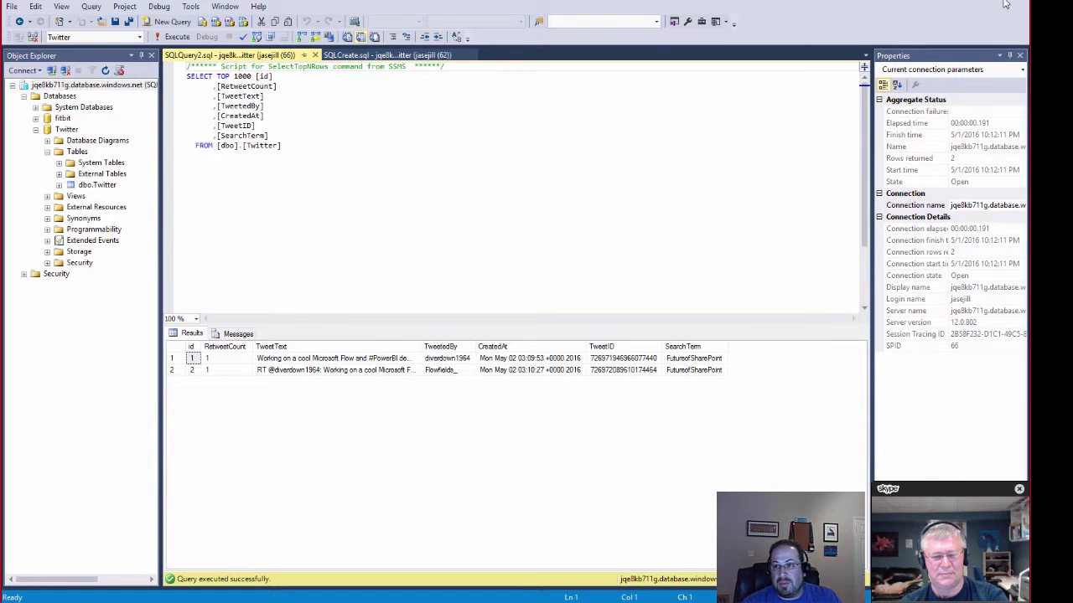
pyautogui.hotkey('alt', 'Tab')
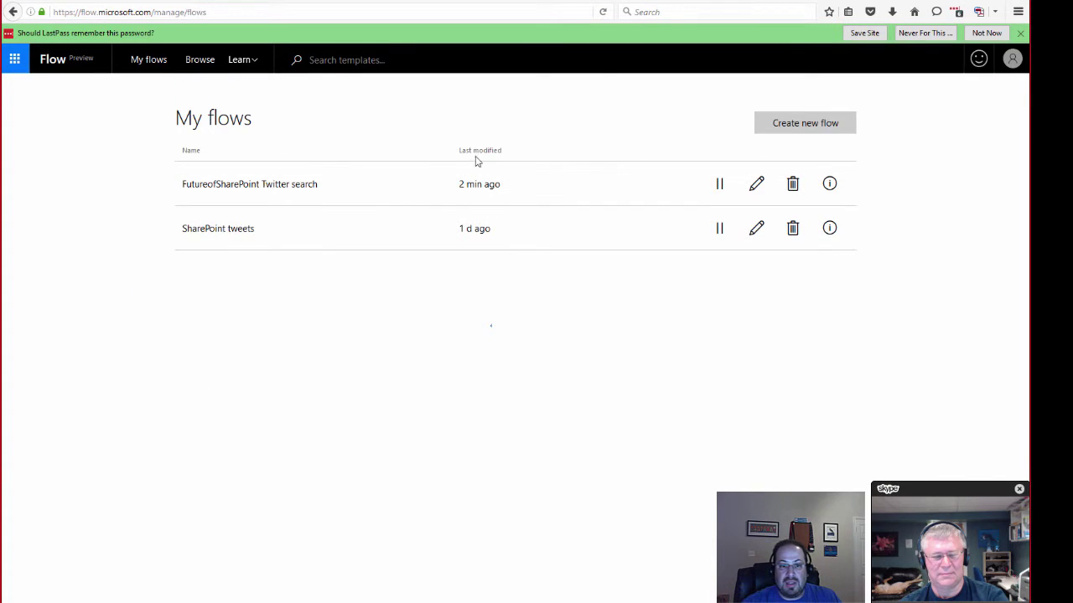
# Start a new flow with a new-tweet Twitter trigger searching for 'SharePoint'
pyautogui.click(822, 123)
pyautogui.click(511, 129)
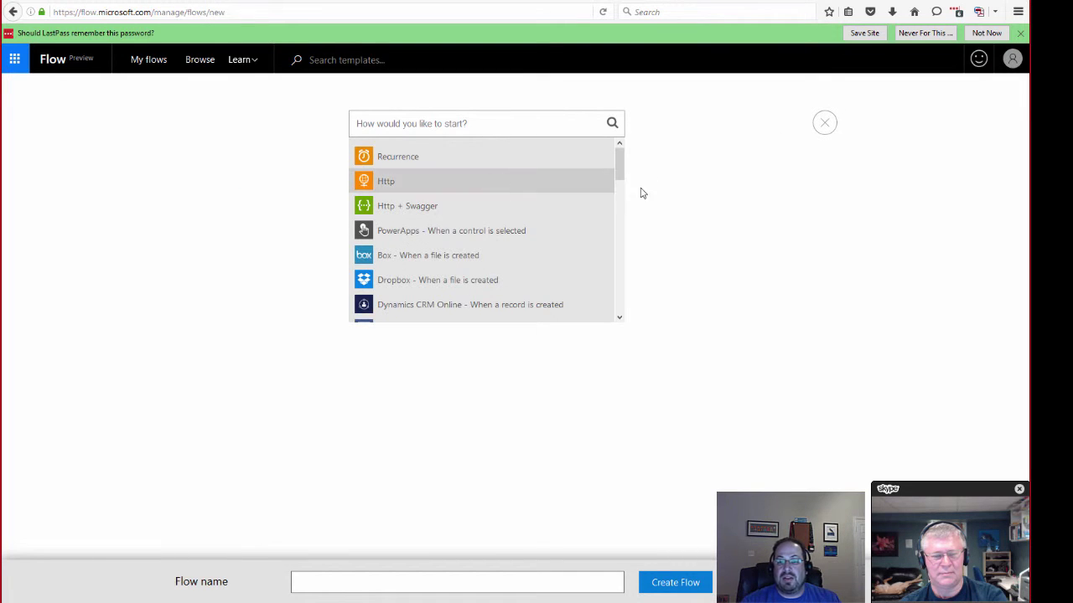
pyautogui.moveTo(619, 164); pyautogui.dragTo(621, 312)
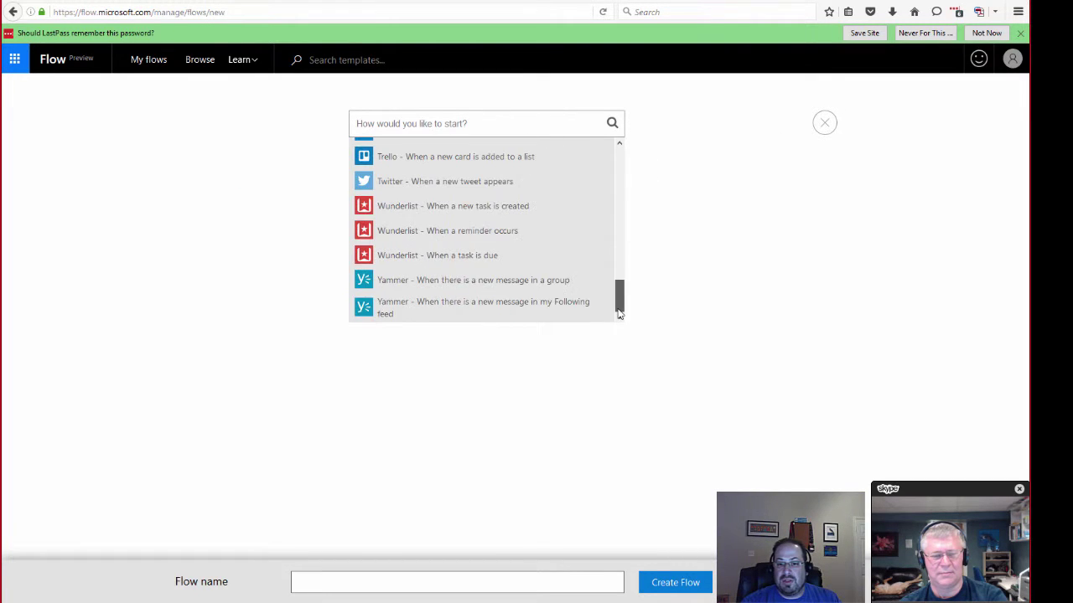
pyautogui.click(424, 182)
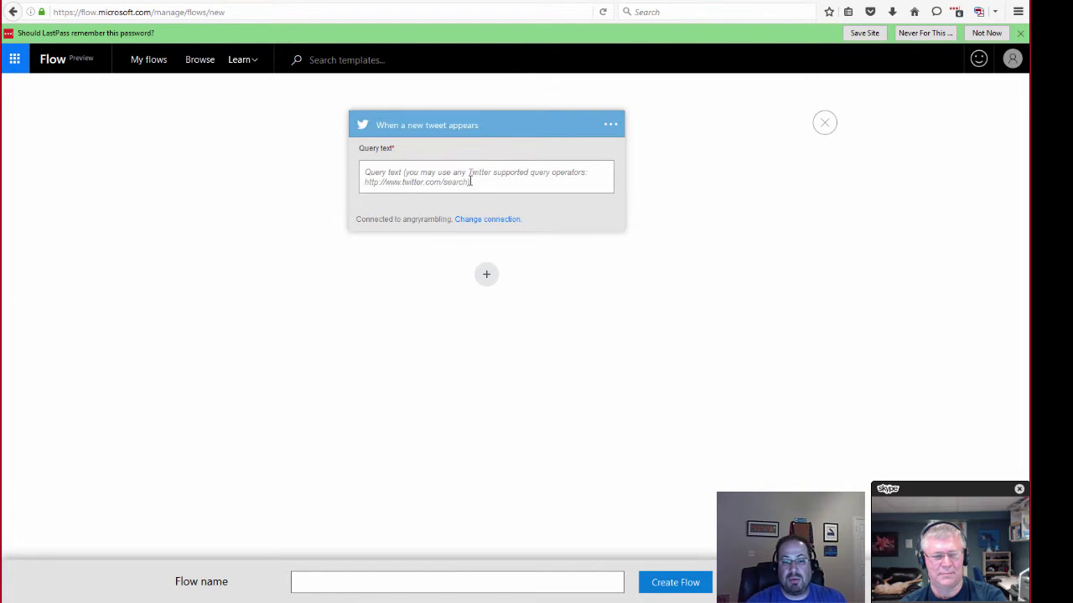
pyautogui.click(470, 181)
pyautogui.write('SharePoint')
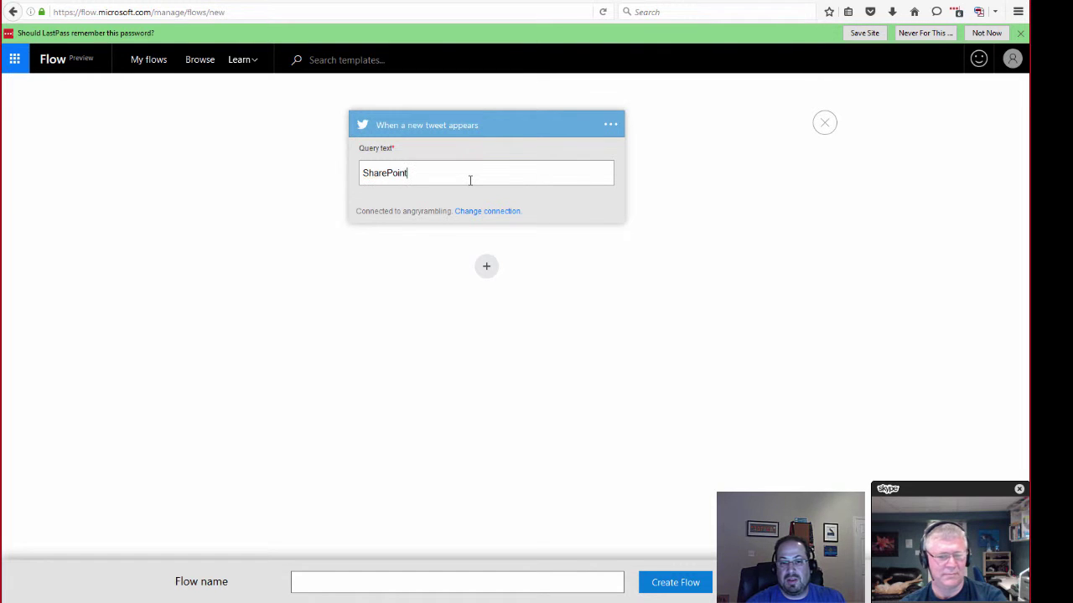
# Add a SQL Azure Insert row action after the tweet trigger
pyautogui.click(486, 268)
pyautogui.click(455, 318)
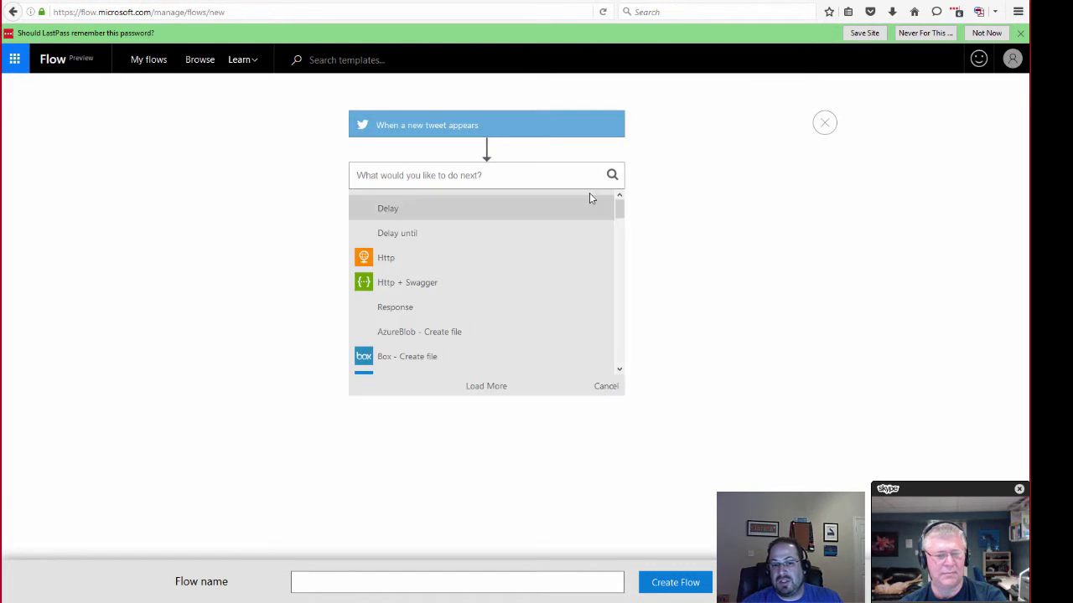
pyautogui.click(620, 344)
pyautogui.click(621, 375)
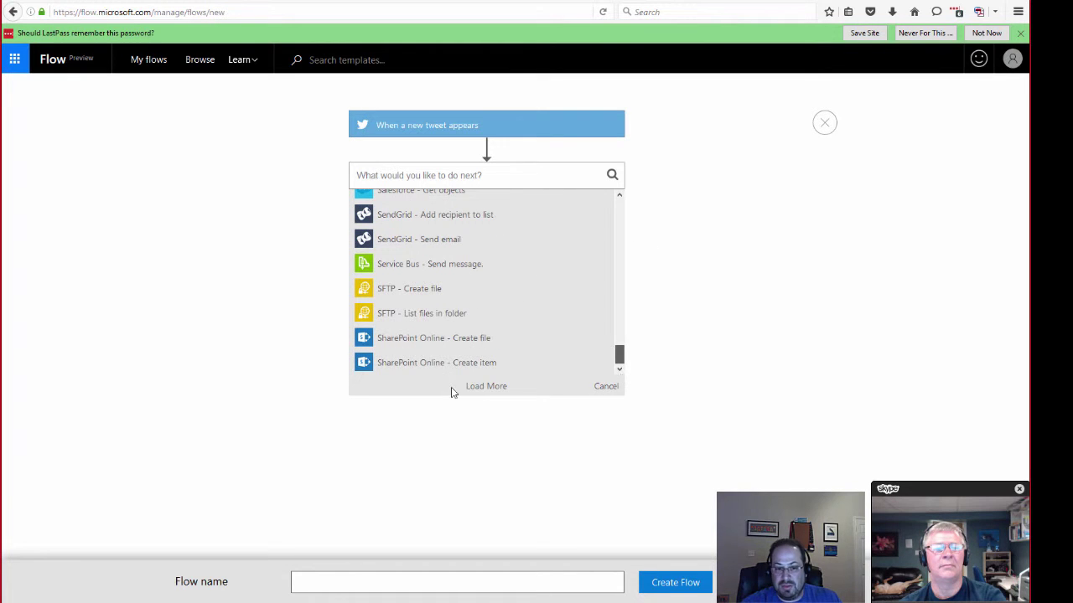
pyautogui.click(500, 383)
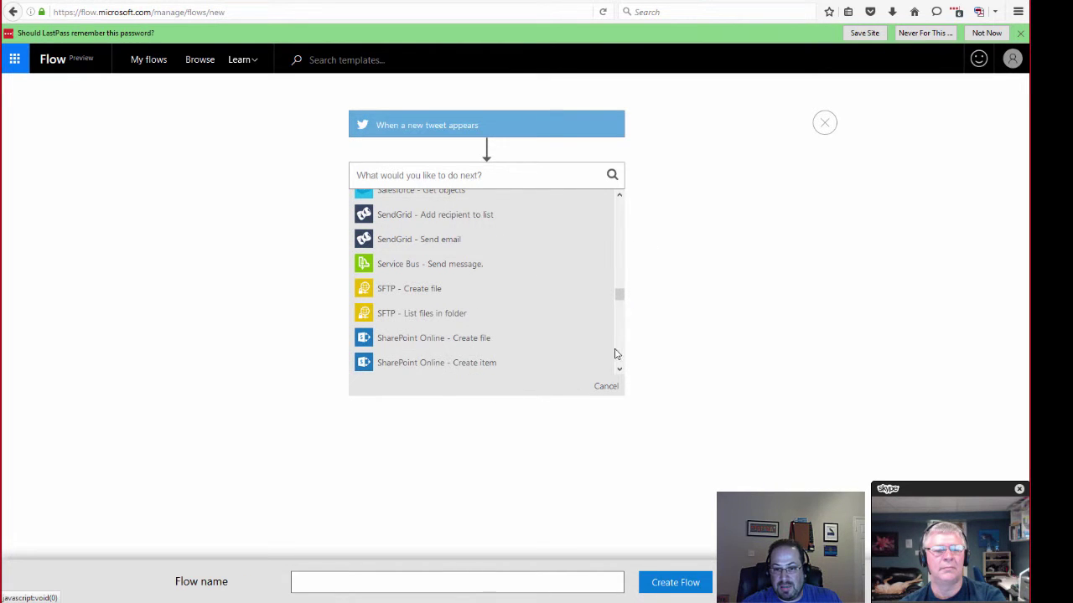
pyautogui.scroll(-10, 615, 359)
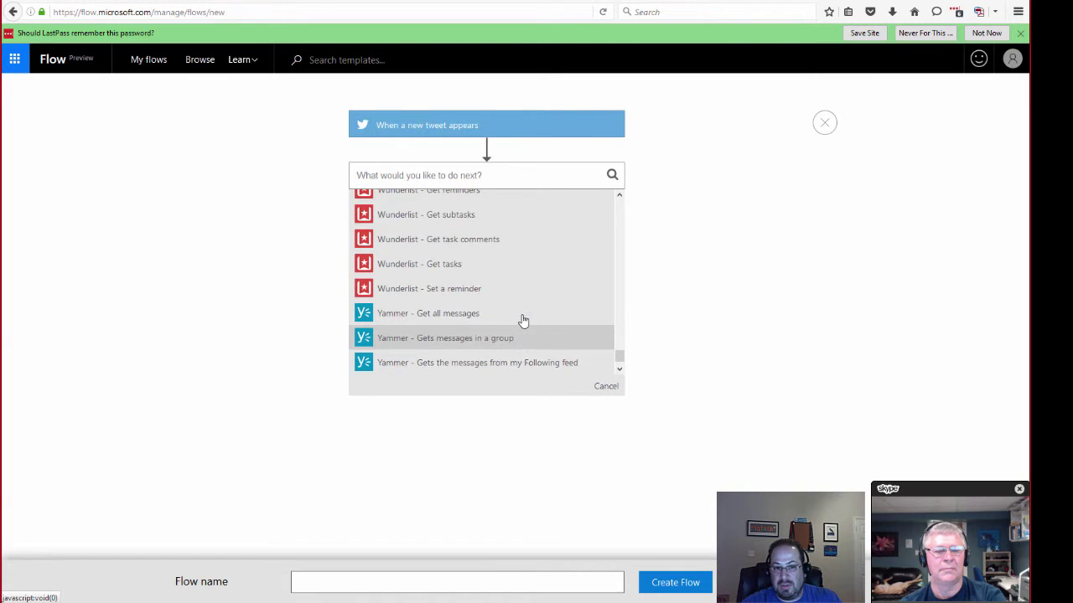
pyautogui.scroll(3, 521, 322)
pyautogui.scroll(2, 561, 316)
pyautogui.scroll(3, 486, 315)
pyautogui.click(467, 294)
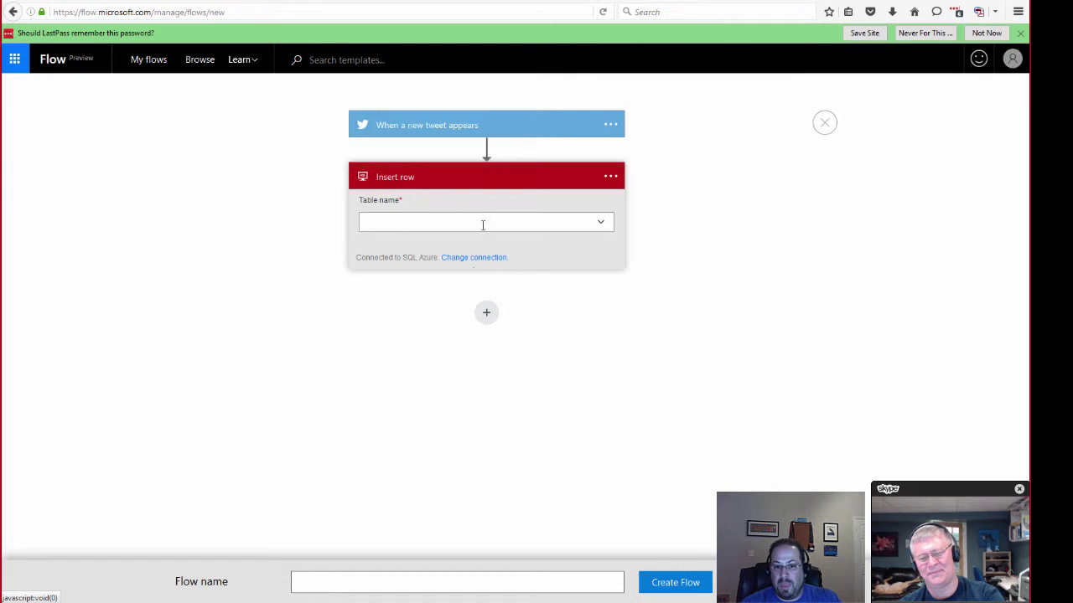
# Target the [dbo].[Twitter] table and map RetweetCount and TweetText to the tweet's retweet count and text
pyautogui.click(600, 225)
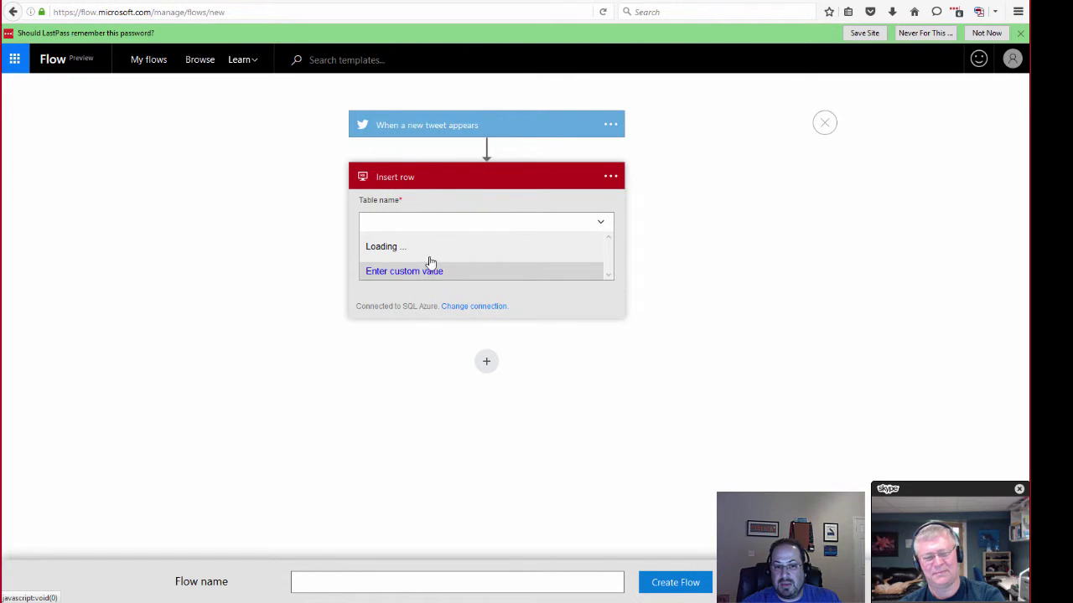
pyautogui.click(448, 245)
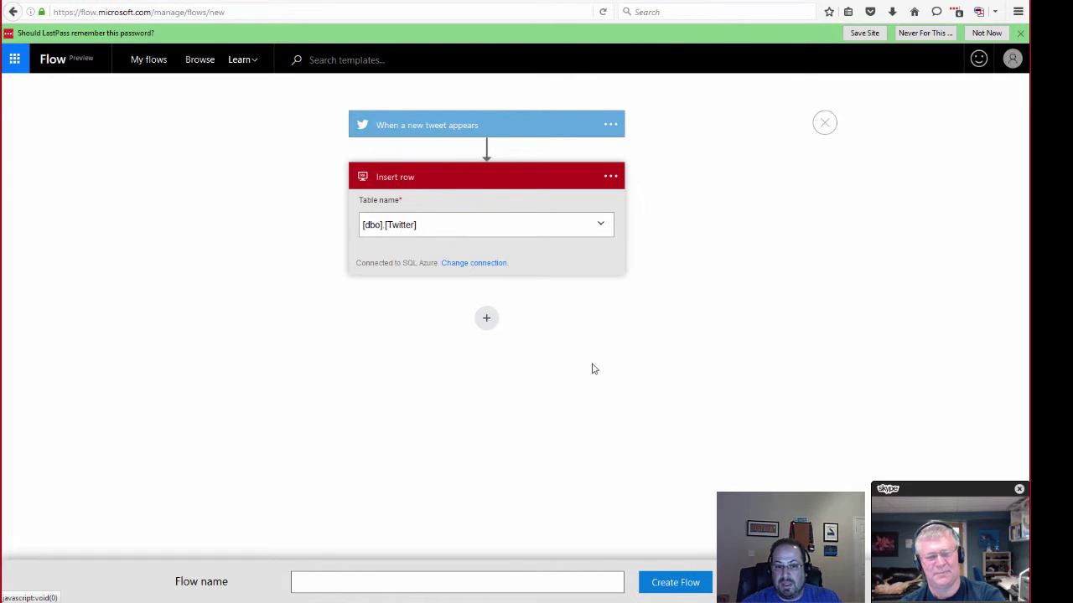
pyautogui.click(479, 277)
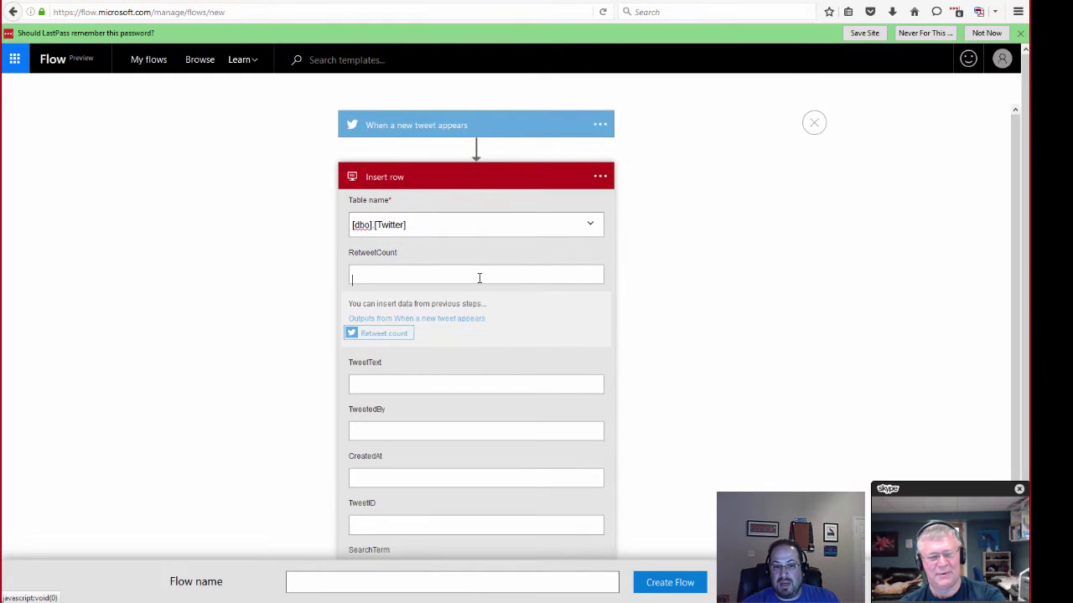
pyautogui.click(392, 340)
pyautogui.click(404, 386)
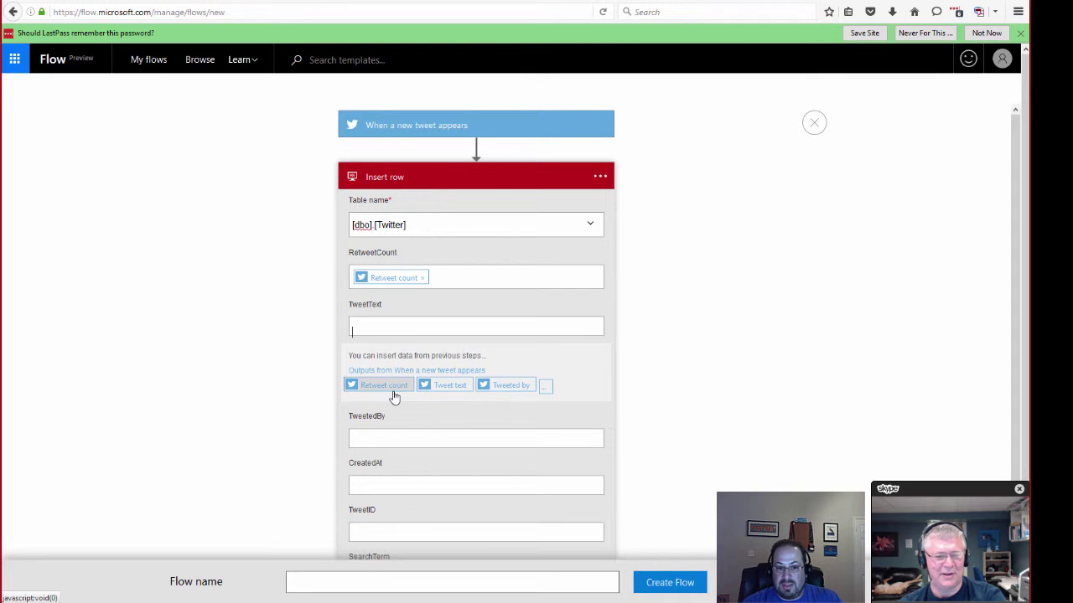
pyautogui.click(445, 387)
# Map TweetedBy, CreatedAt and TweetID to the tweet's author, creation time and id
pyautogui.click(491, 437)
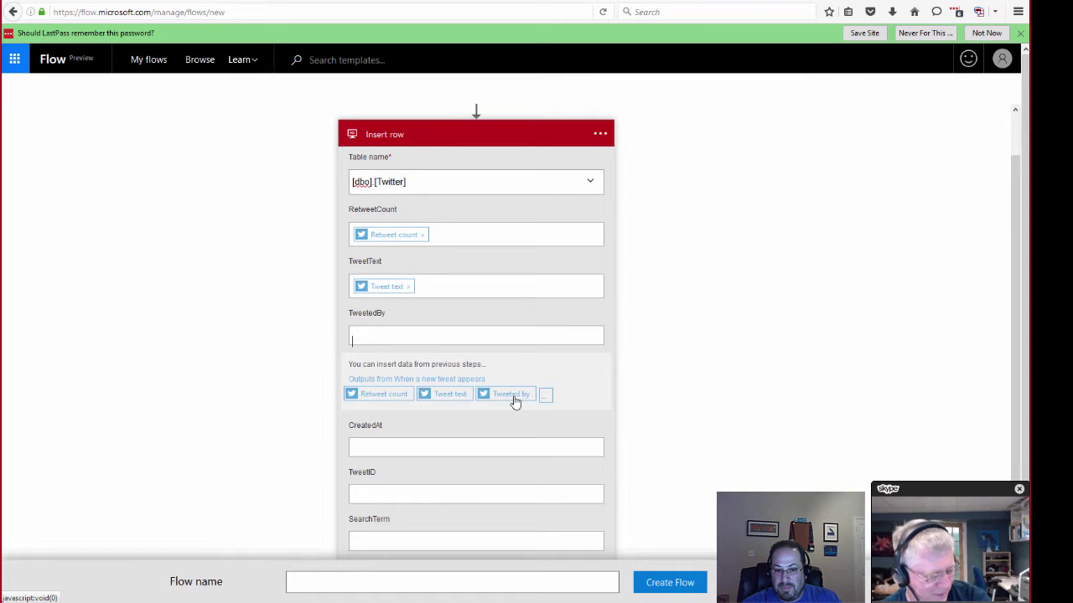
pyautogui.click(546, 399)
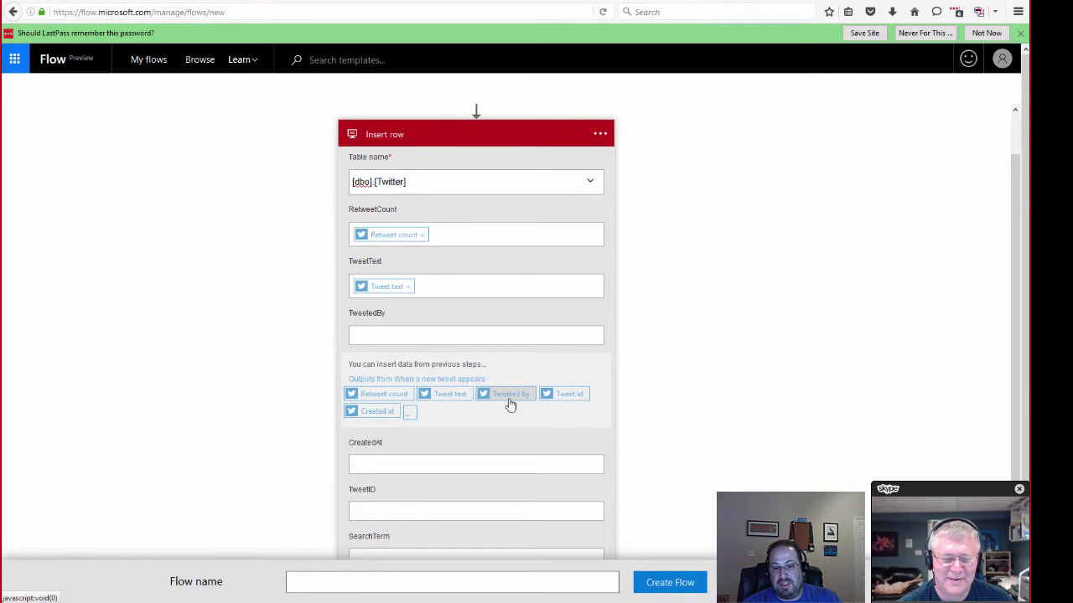
pyautogui.click(510, 394)
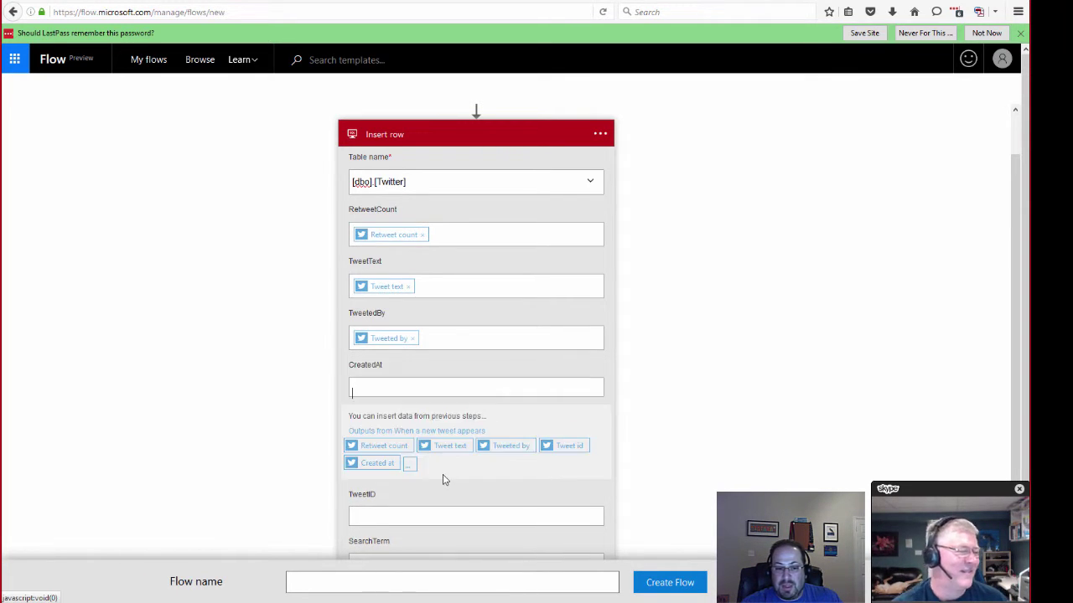
pyautogui.click(389, 468)
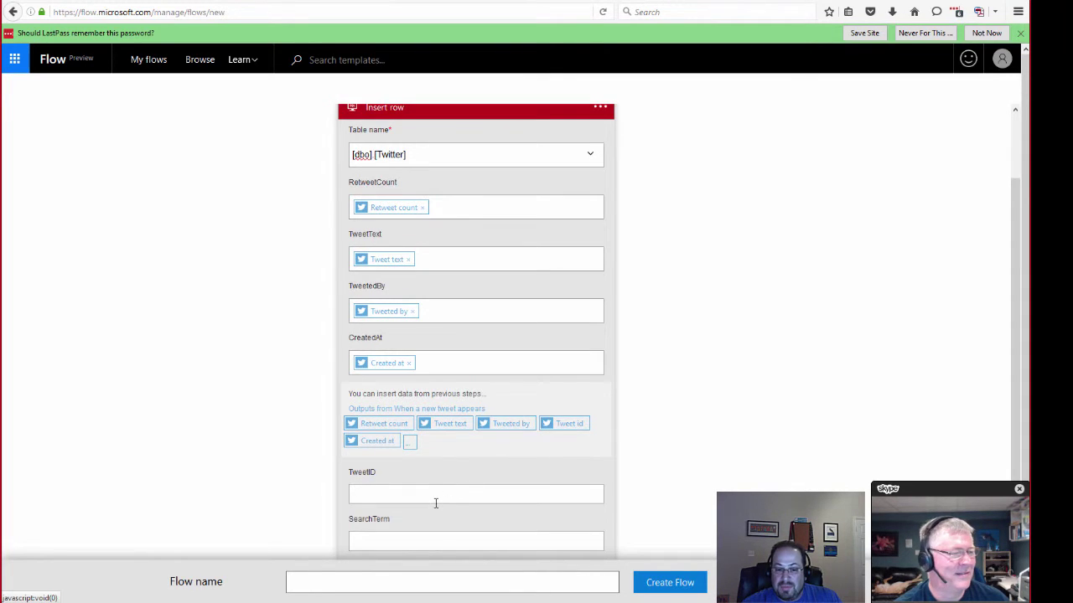
pyautogui.click(435, 503)
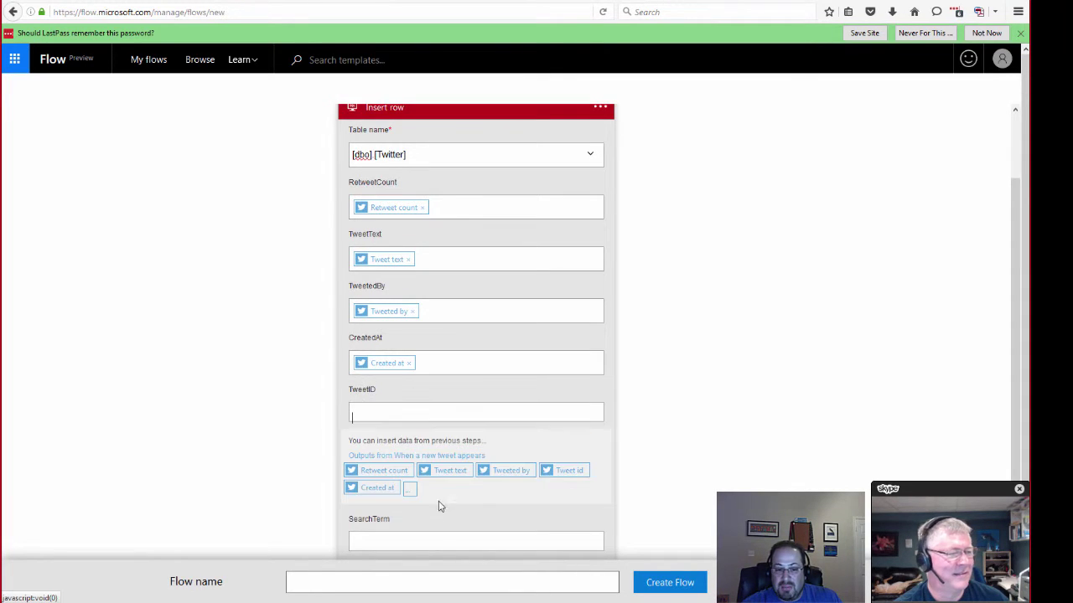
pyautogui.click(558, 479)
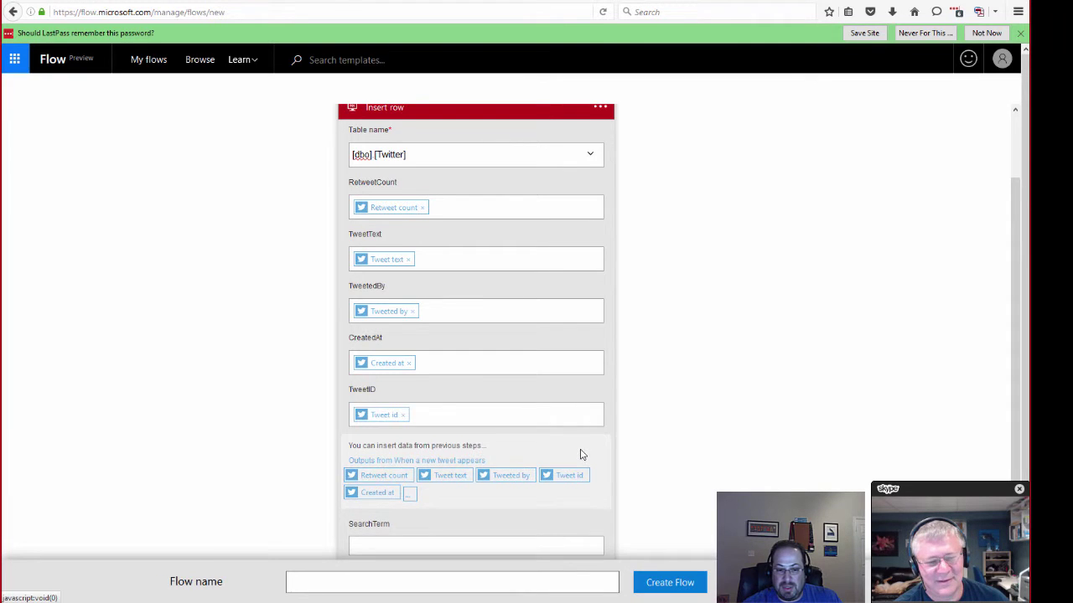
# Set SearchTerm to 'SharePoint' and create the flow named 'SharePoint SQL AzureDB Twitter search'
pyautogui.click(450, 542)
pyautogui.write('SharePo')
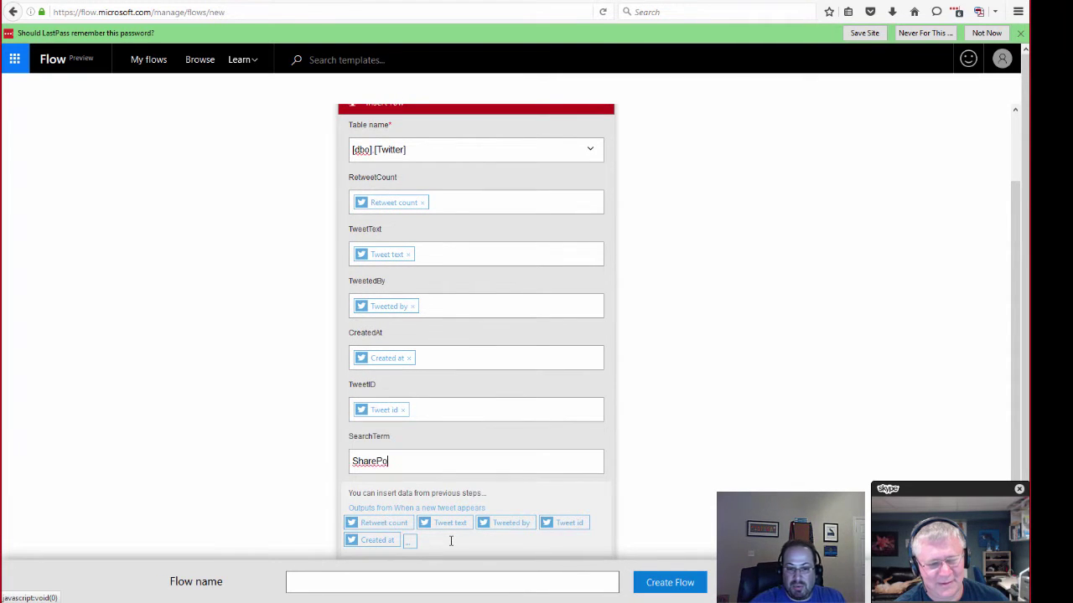
pyautogui.write('int')
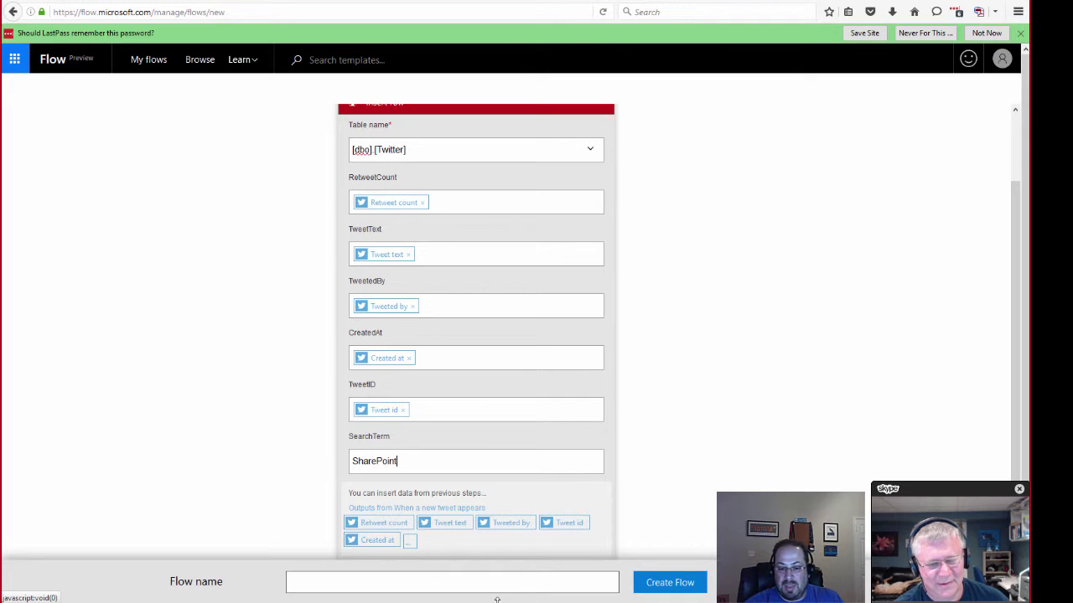
pyautogui.click(503, 580)
pyautogui.write('SharePoint SQL')
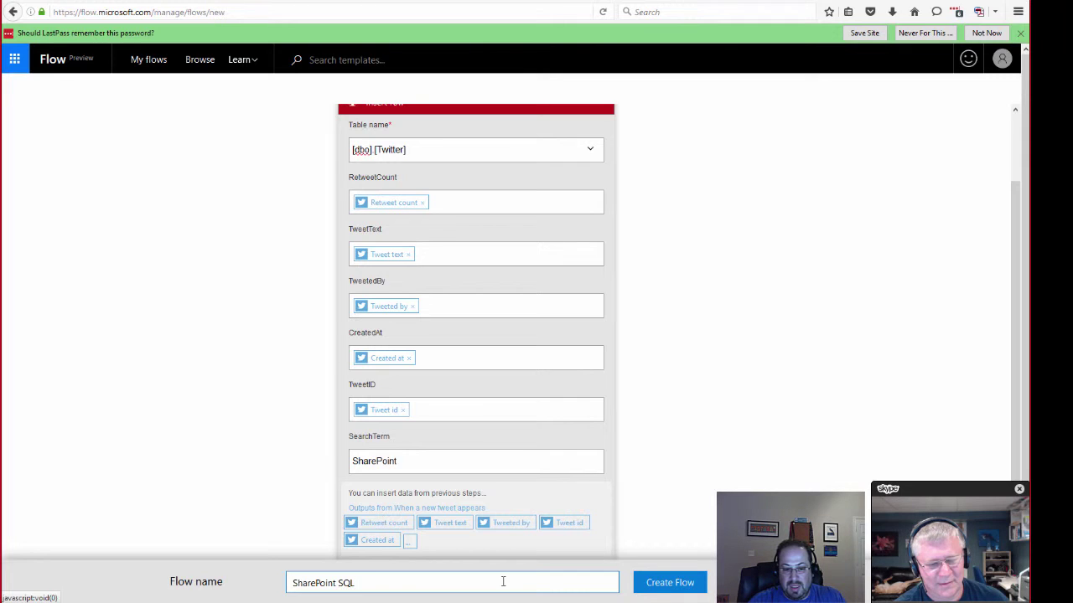
pyautogui.write('AzureDB Tw')
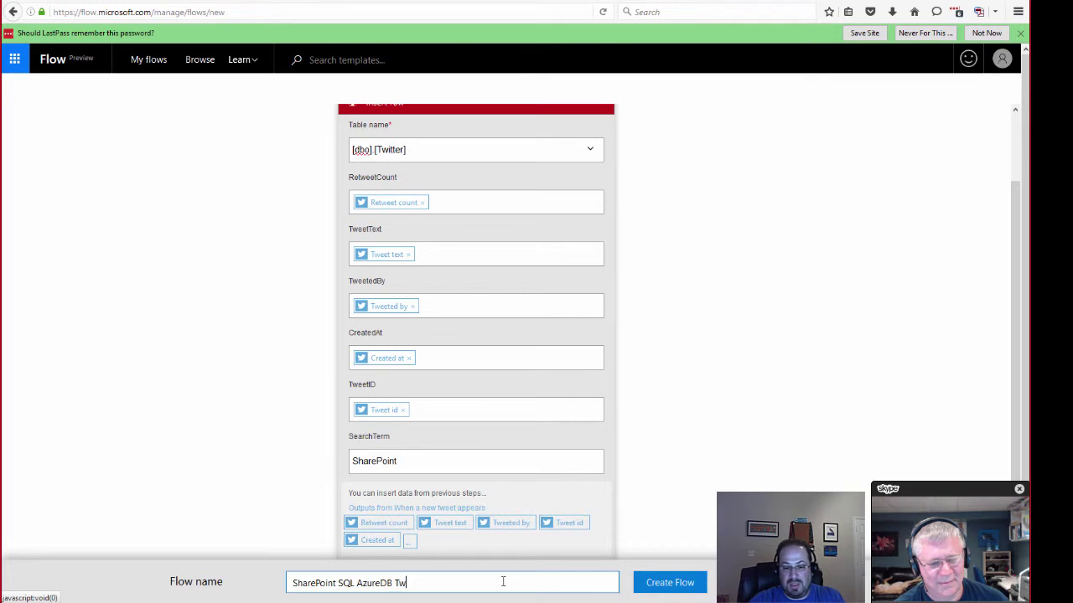
pyautogui.write('itter')
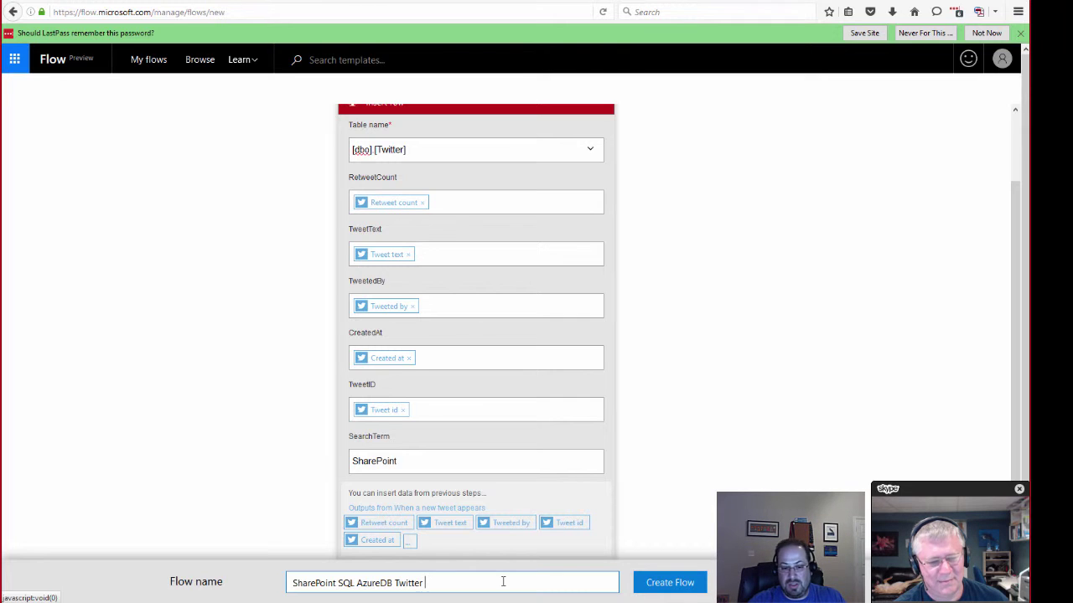
pyautogui.write(' search')
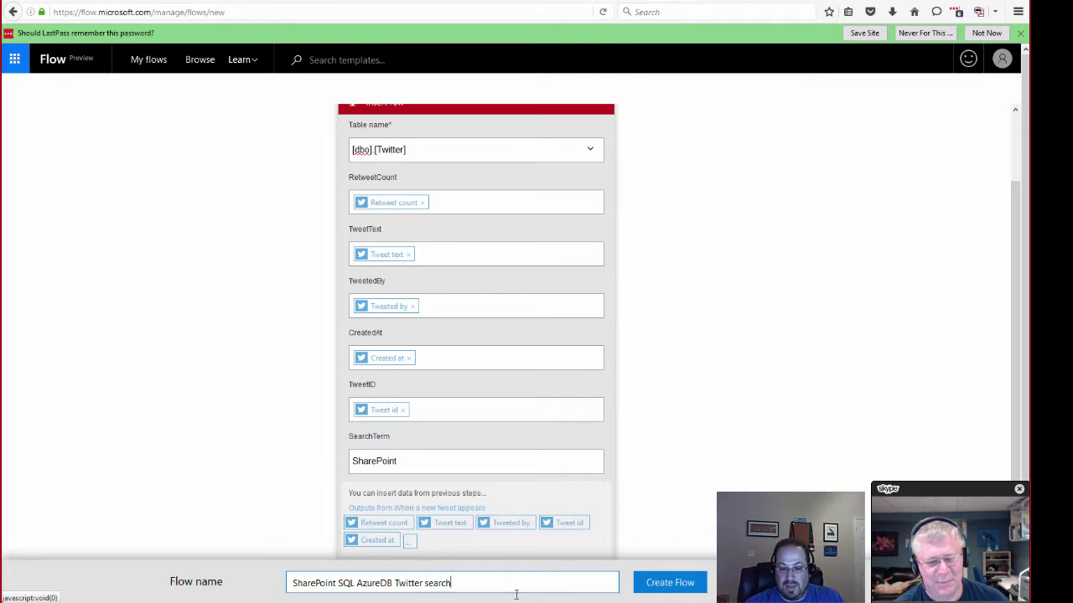
pyautogui.click(685, 592)
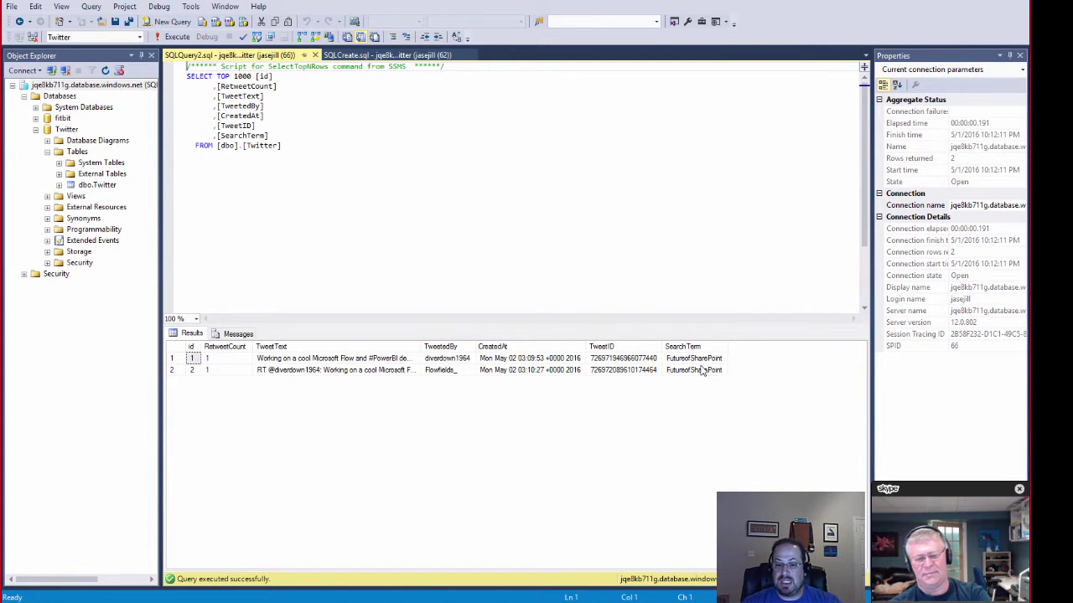
# Finish the new flow and open My flows, where it now appears at the top
pyautogui.hotkey('alt', 'Tab')
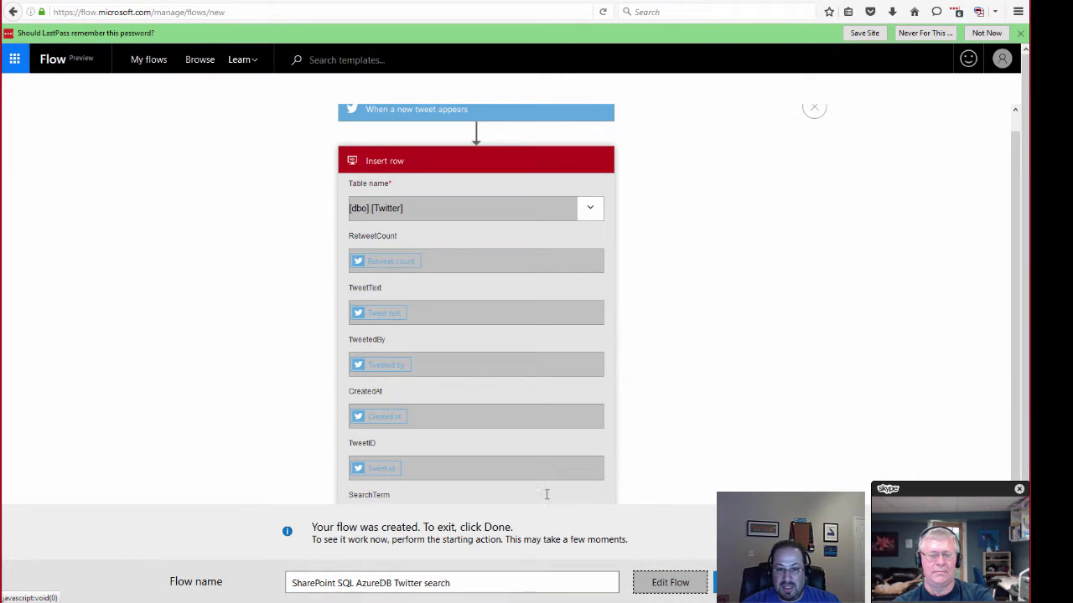
pyautogui.click(746, 582)
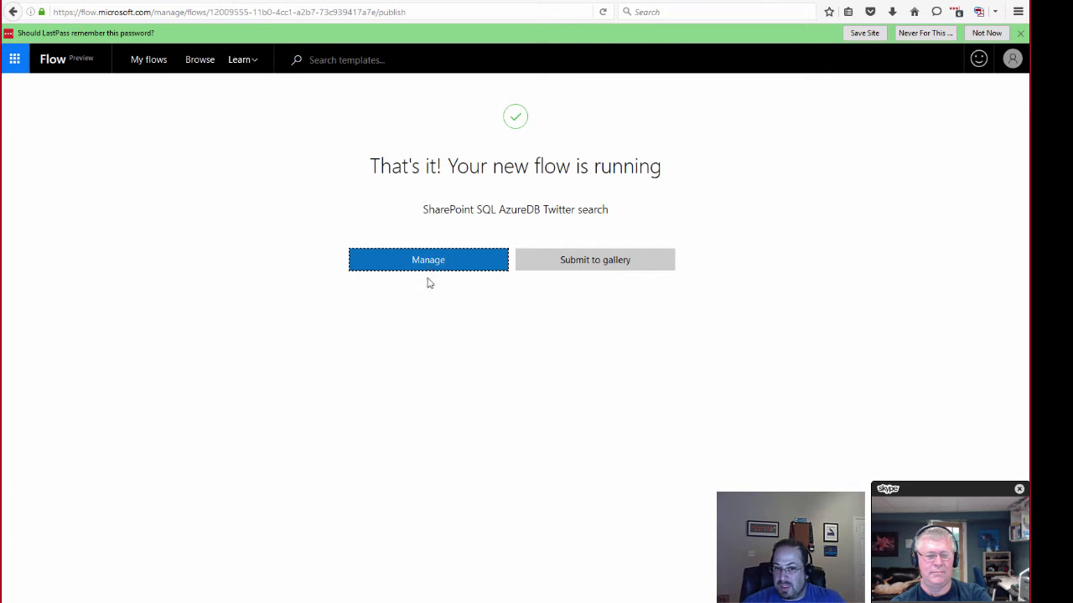
pyautogui.click(433, 266)
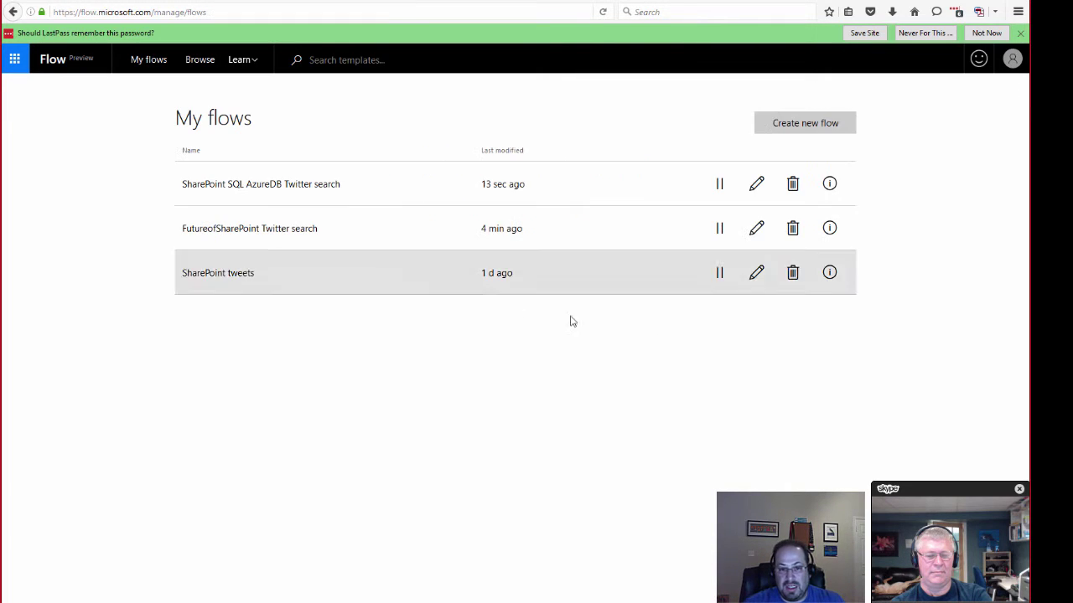
# Start a new flow triggered by new tweets matching 'Office365', using the Twitter connection
pyautogui.click(824, 127)
pyautogui.scroll(-10, 549, 285)
pyautogui.scroll(2, 459, 274)
pyautogui.scroll(-2, 459, 274)
pyautogui.click(455, 284)
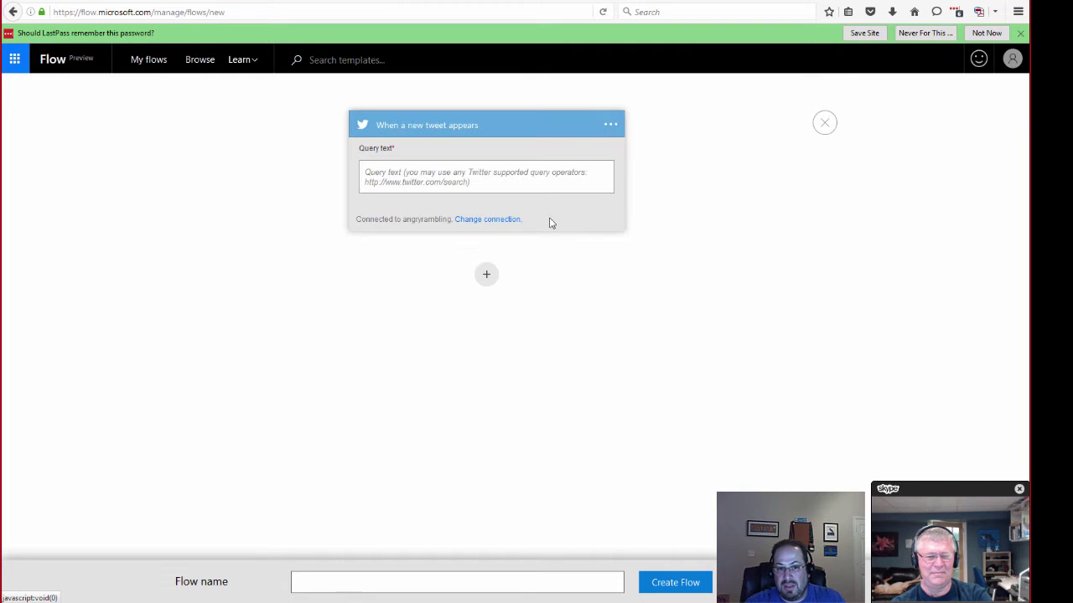
pyautogui.click(495, 185)
pyautogui.write('Office')
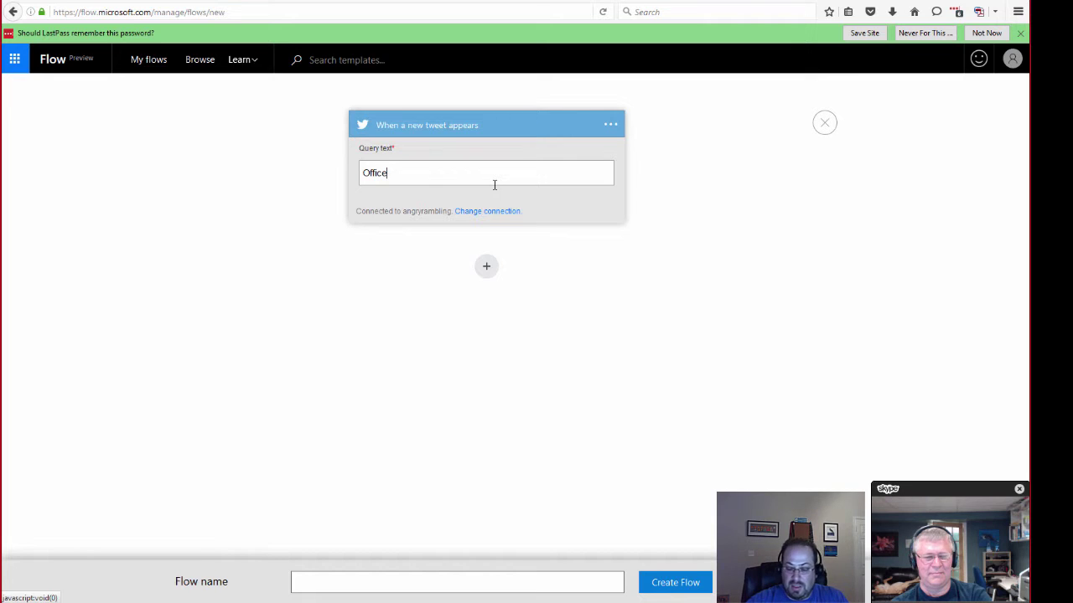
pyautogui.write('365')
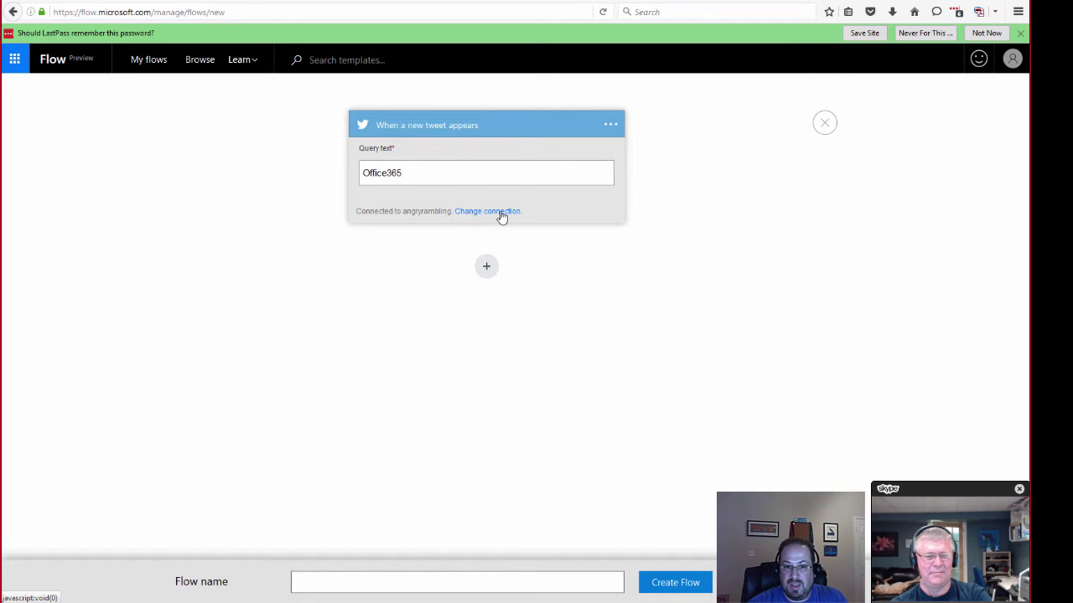
pyautogui.click(496, 211)
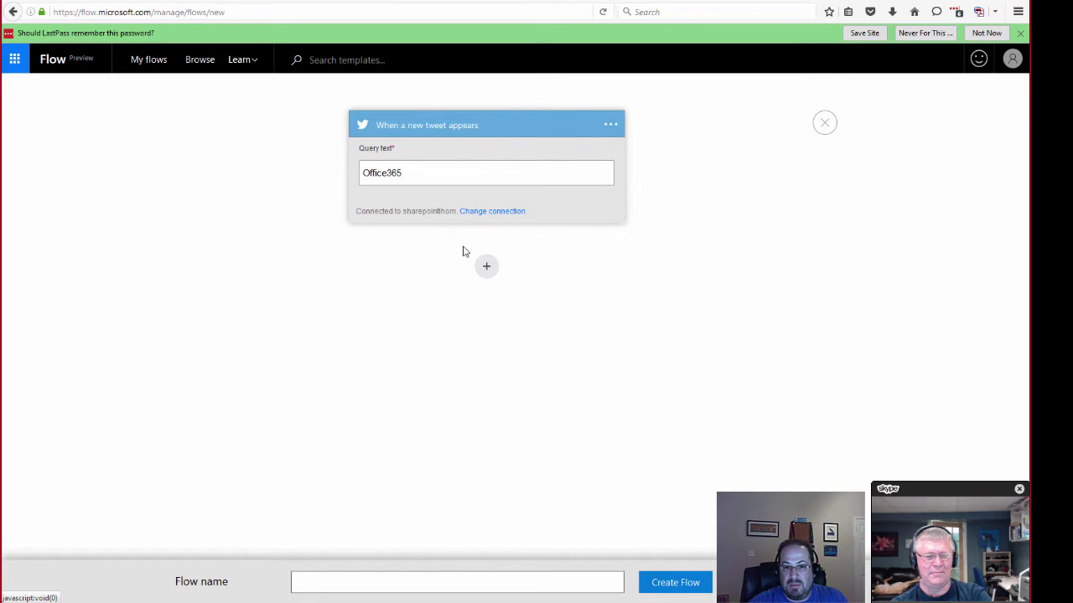
pyautogui.click(486, 267)
# Add a SQL Azure 'Execute stored procedure' action after the tweet trigger
pyautogui.click(459, 312)
pyautogui.scroll(-5, 579, 285)
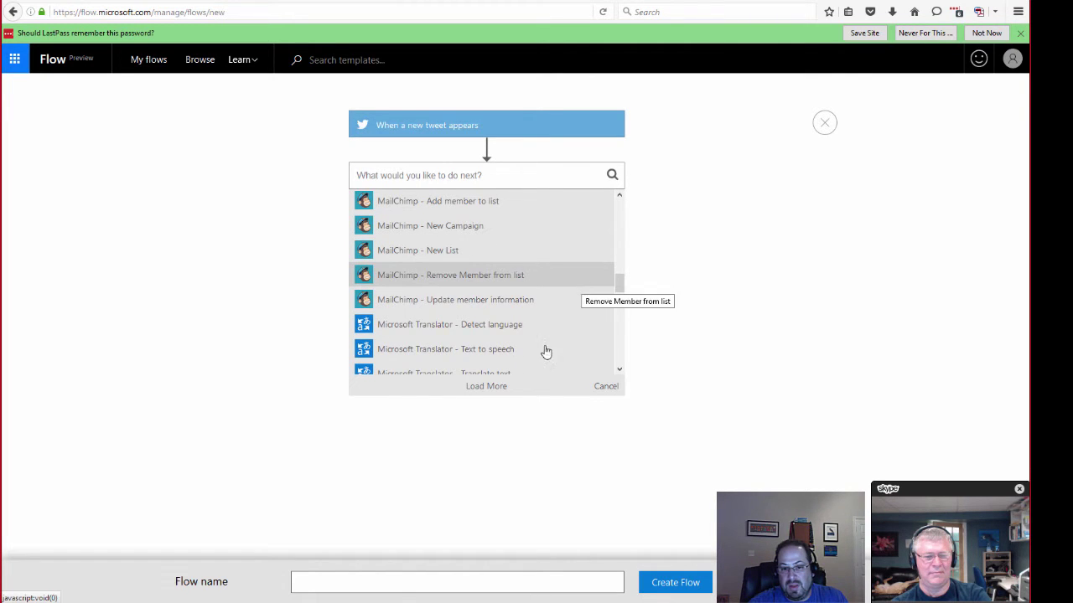
pyautogui.click(492, 391)
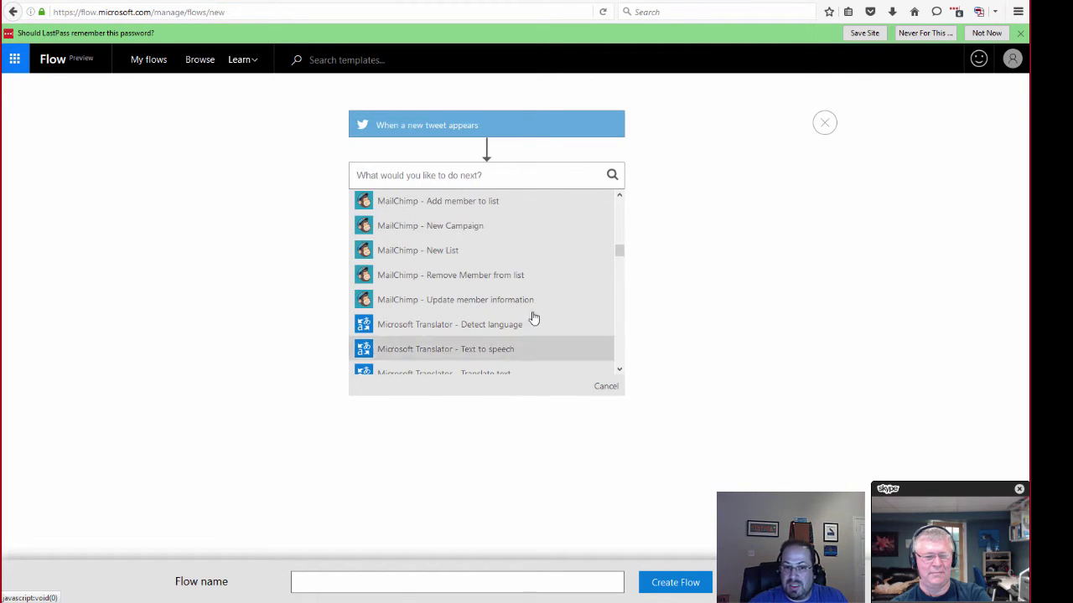
pyautogui.scroll(-5, 523, 298)
pyautogui.scroll(-3, 520, 300)
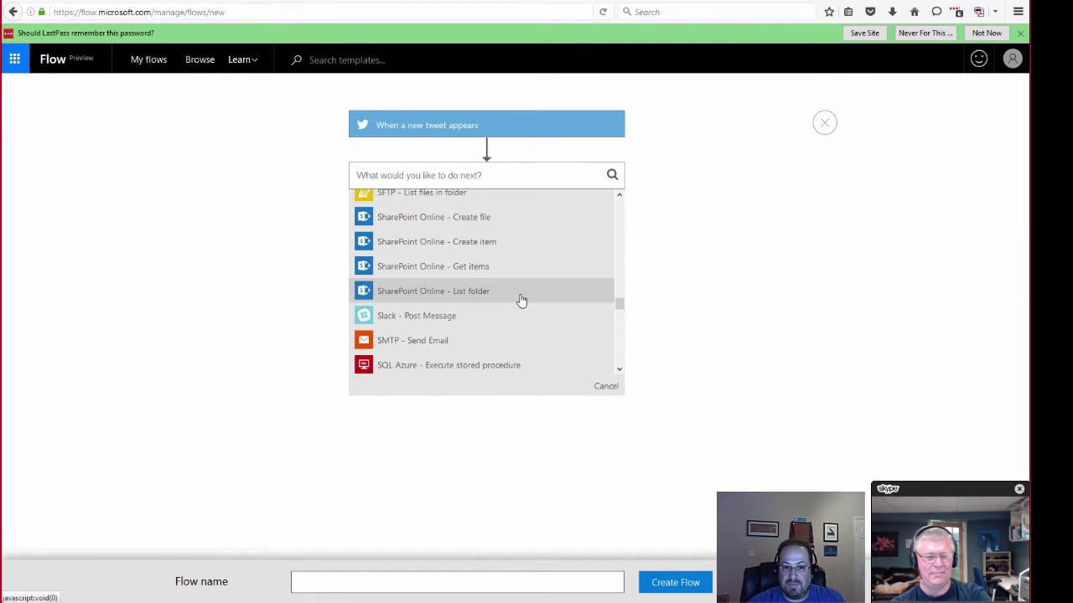
pyautogui.click(478, 358)
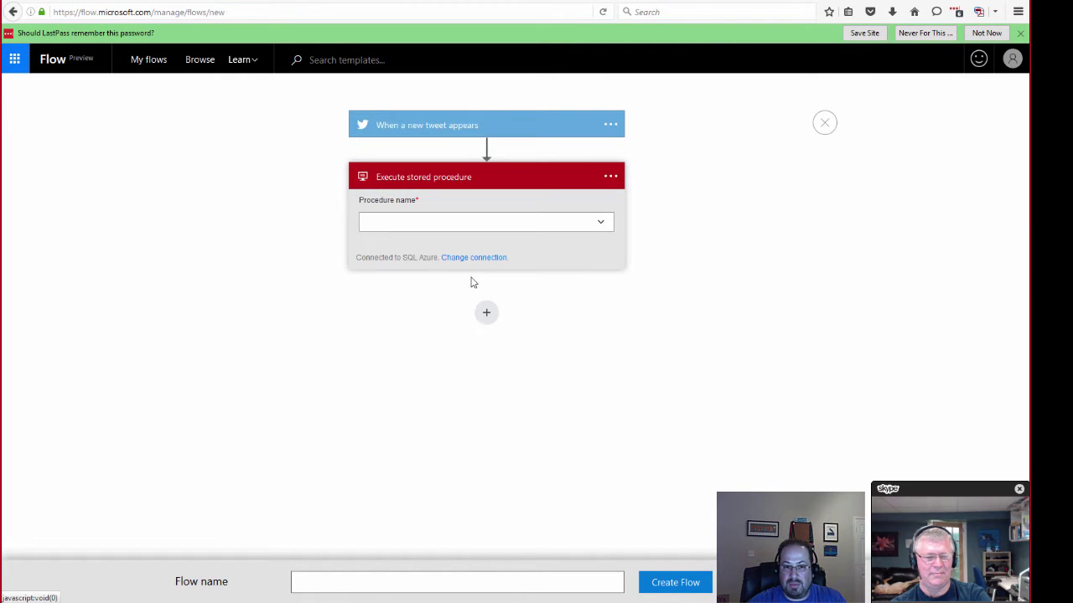
# Delete the stored procedure step and add a SQL Azure 'Insert row' action instead
pyautogui.click(611, 181)
pyautogui.click(594, 205)
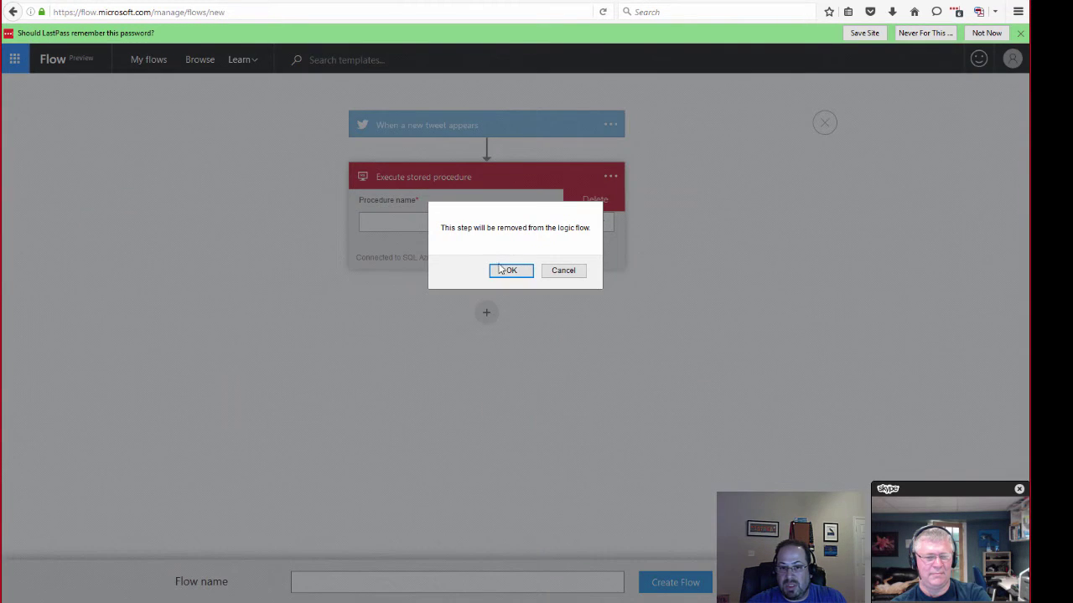
pyautogui.click(508, 271)
pyautogui.click(490, 186)
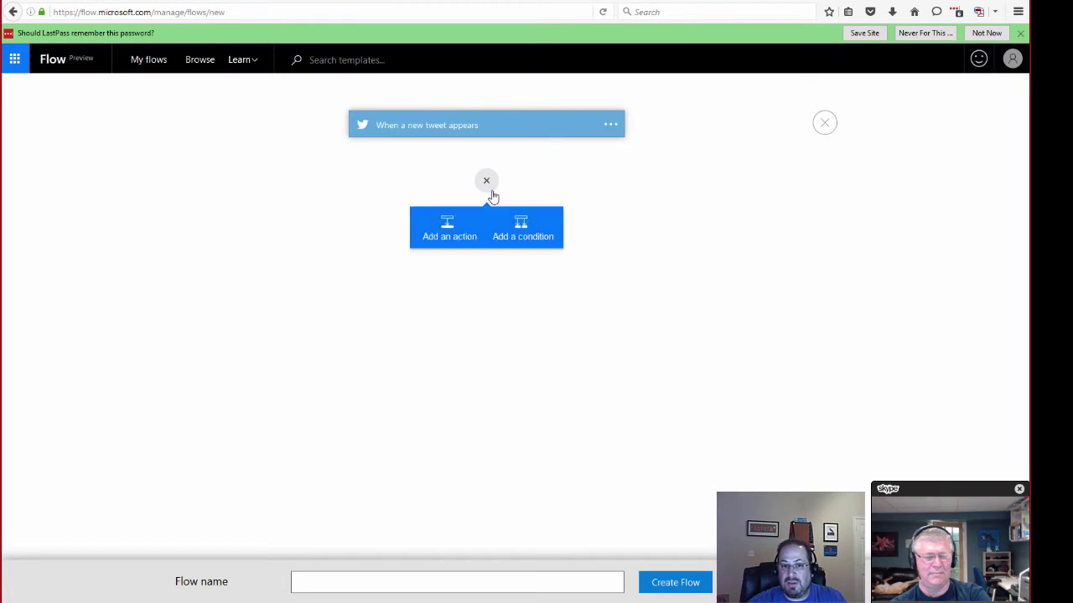
pyautogui.click(475, 240)
pyautogui.scroll(-10, 570, 268)
pyautogui.click(487, 386)
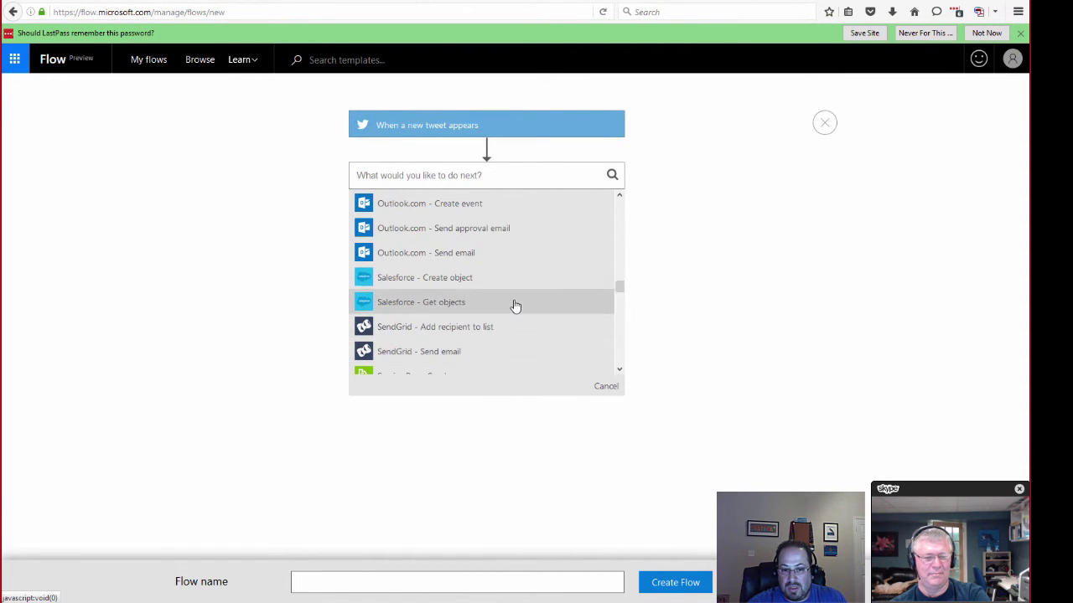
pyautogui.scroll(-5, 514, 306)
pyautogui.scroll(-2, 516, 307)
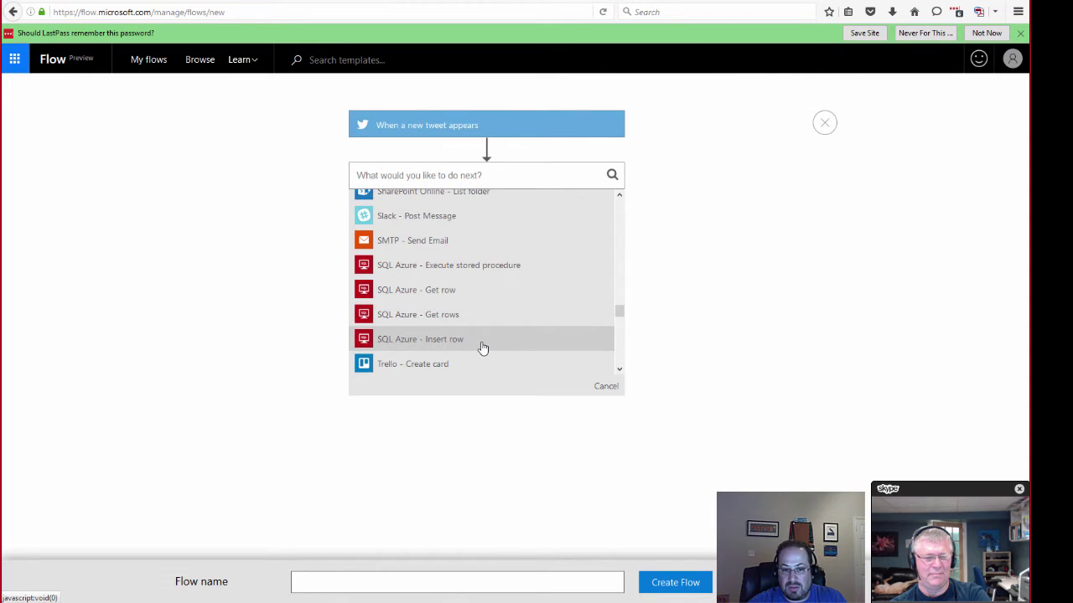
pyautogui.click(482, 345)
# Target the [dbo].[Twitter] table, mapping Retweet count to RetweetCount and Tweet text to TweetText
pyautogui.click(468, 219)
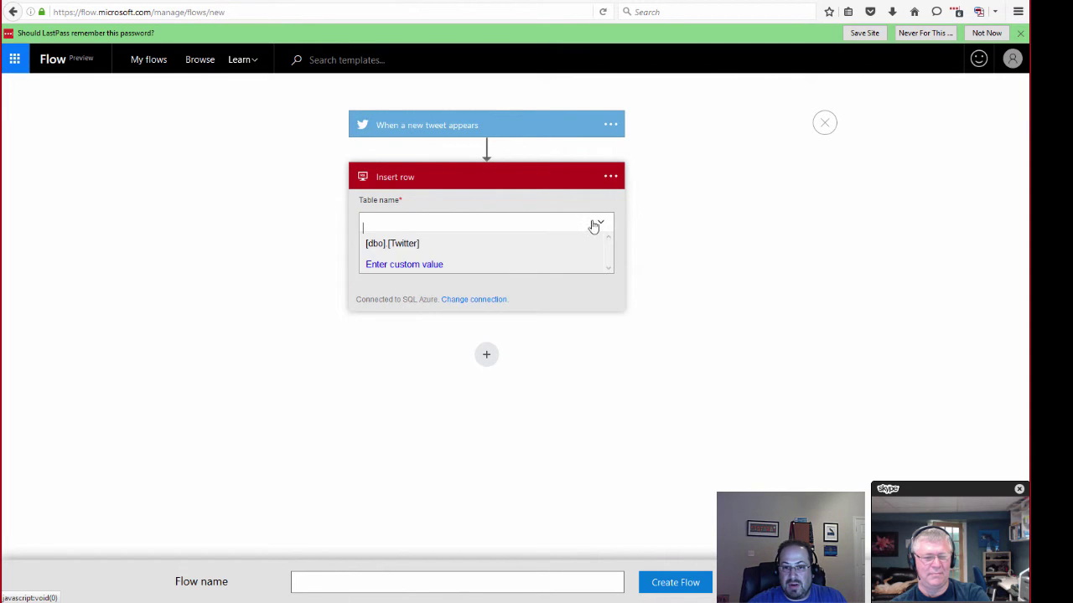
pyautogui.click(506, 253)
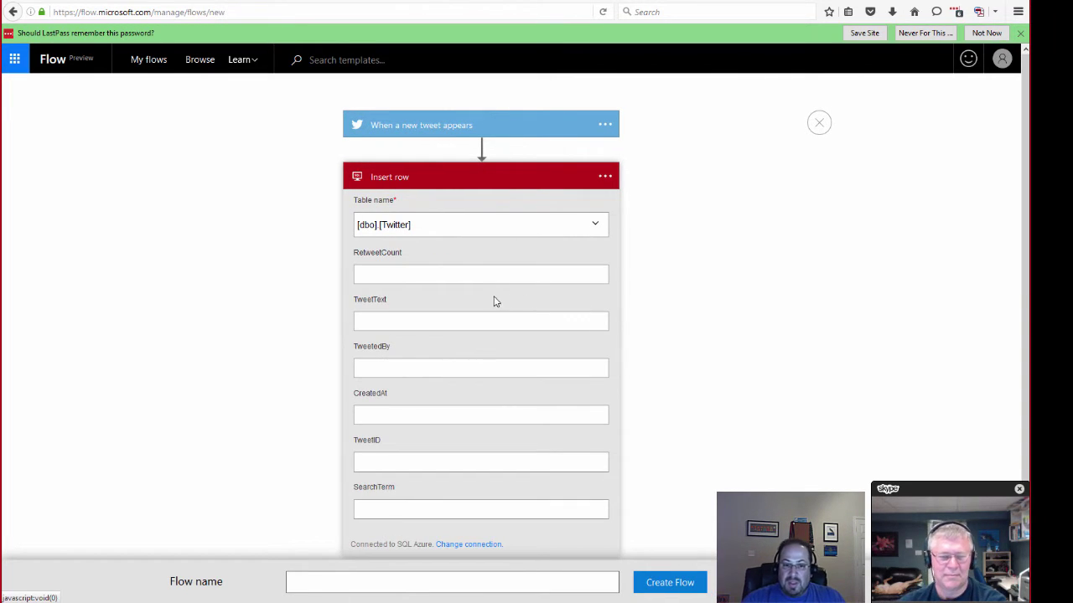
pyautogui.click(494, 274)
pyautogui.click(372, 338)
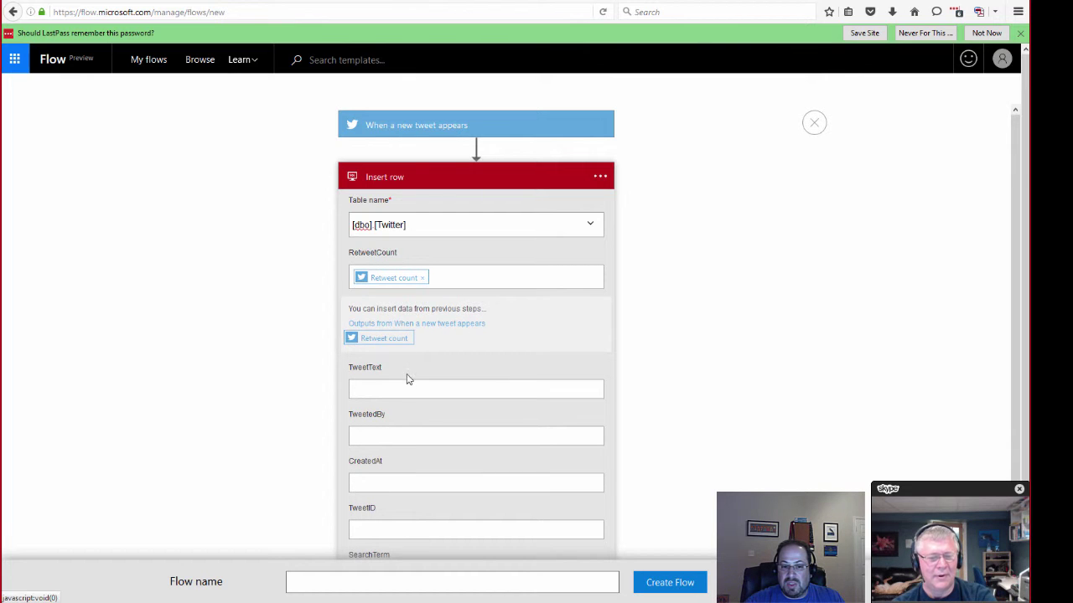
pyautogui.click(408, 388)
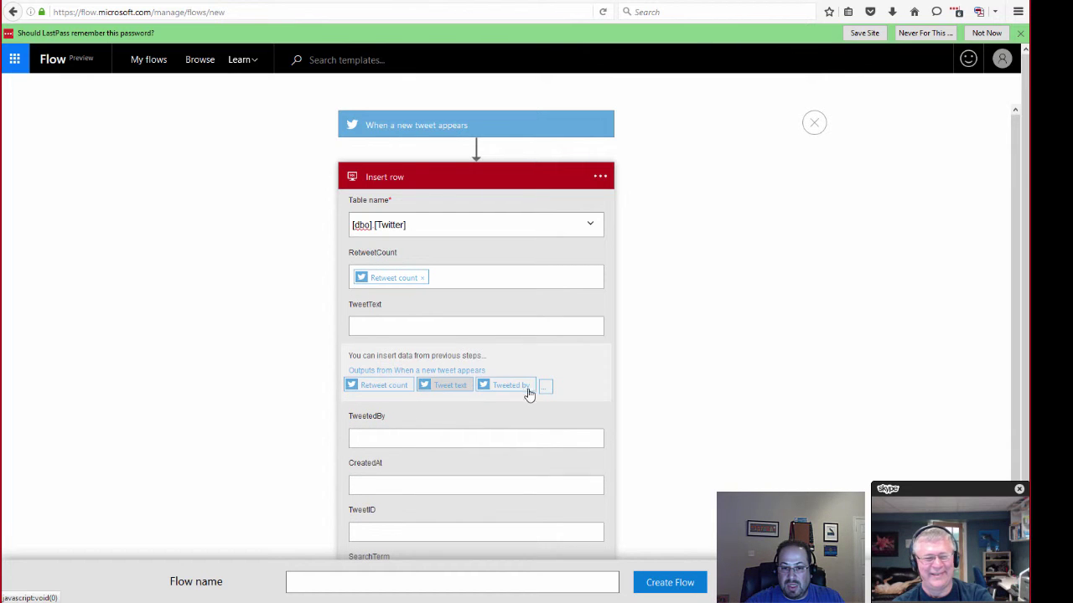
pyautogui.click(453, 387)
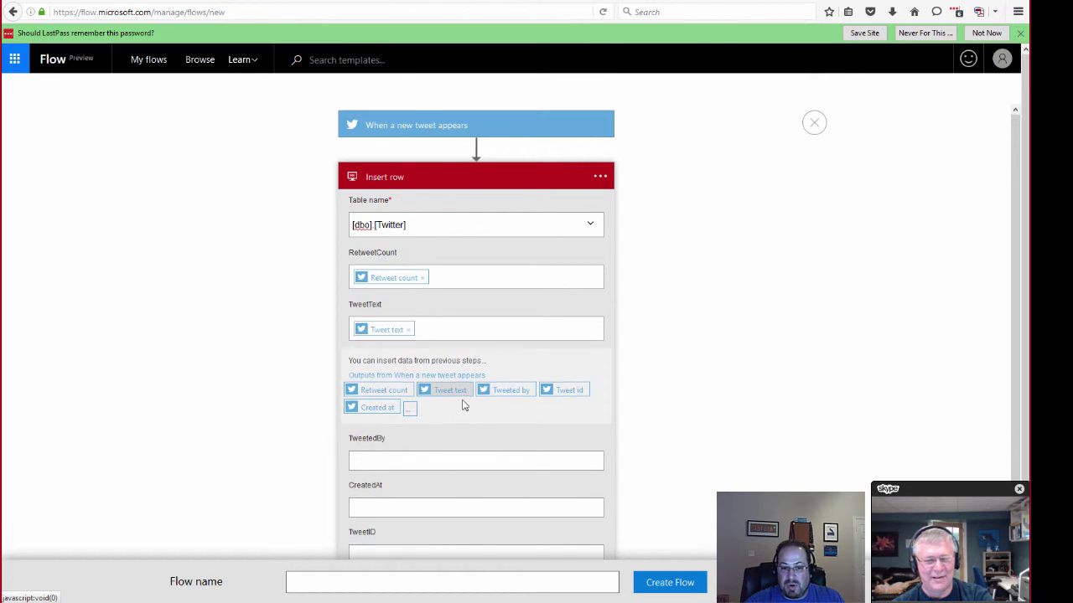
pyautogui.click(434, 466)
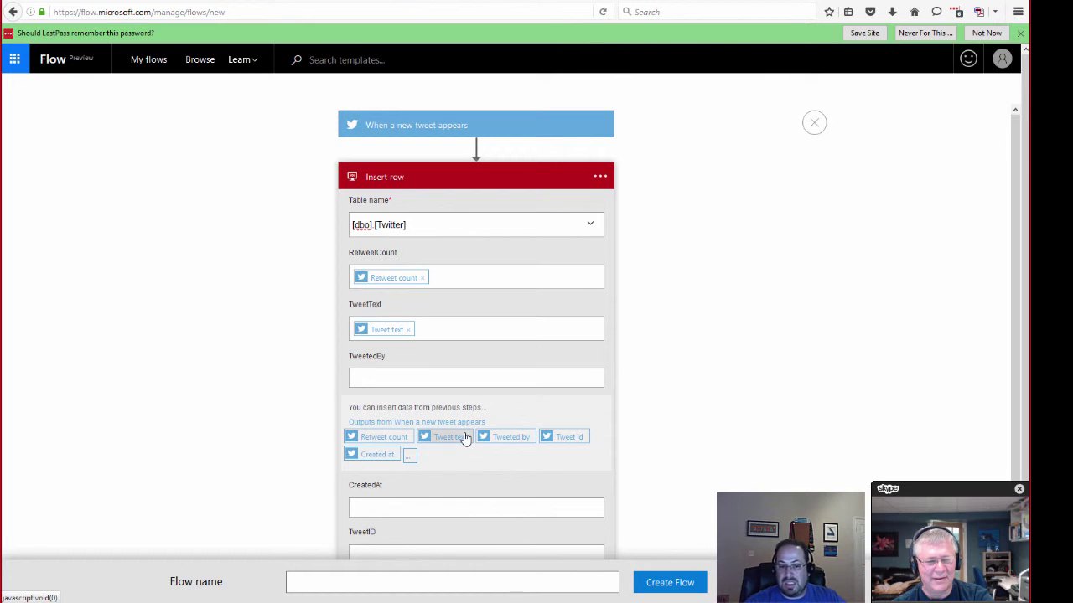
# Map Tweeted by, Created at and Tweet id into TweetedBy, CreatedAt and TweetID
pyautogui.click(511, 444)
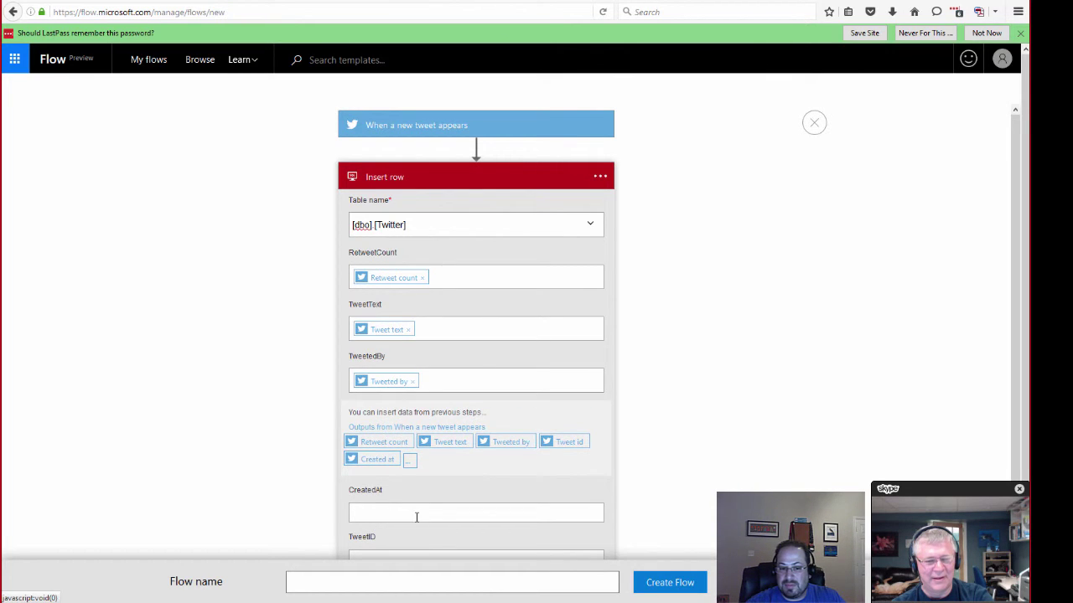
pyautogui.click(417, 513)
pyautogui.click(380, 509)
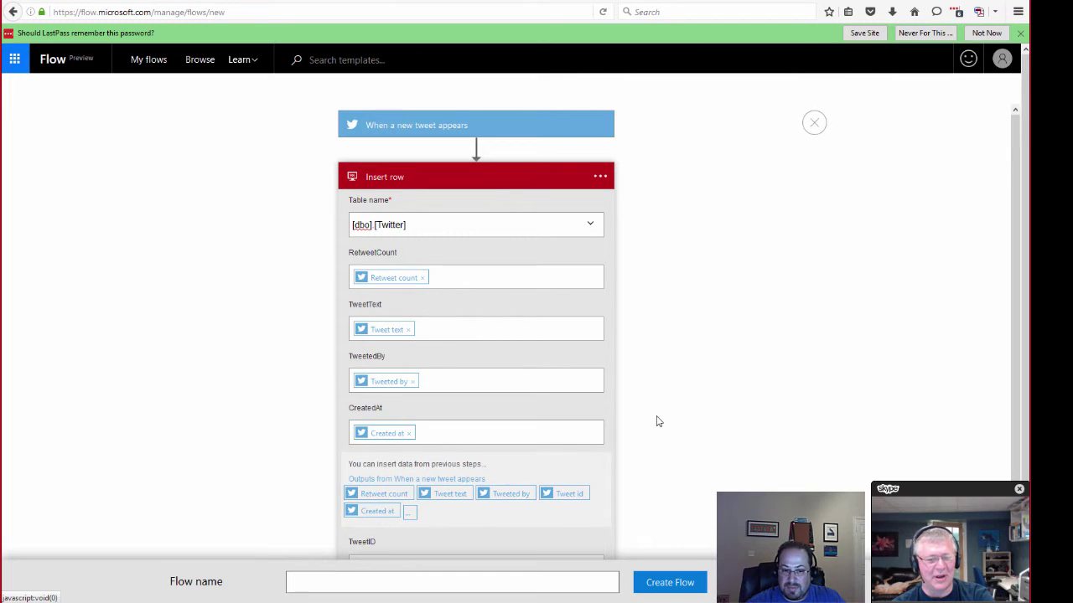
pyautogui.scroll(-2, 450, 488)
pyautogui.click(469, 497)
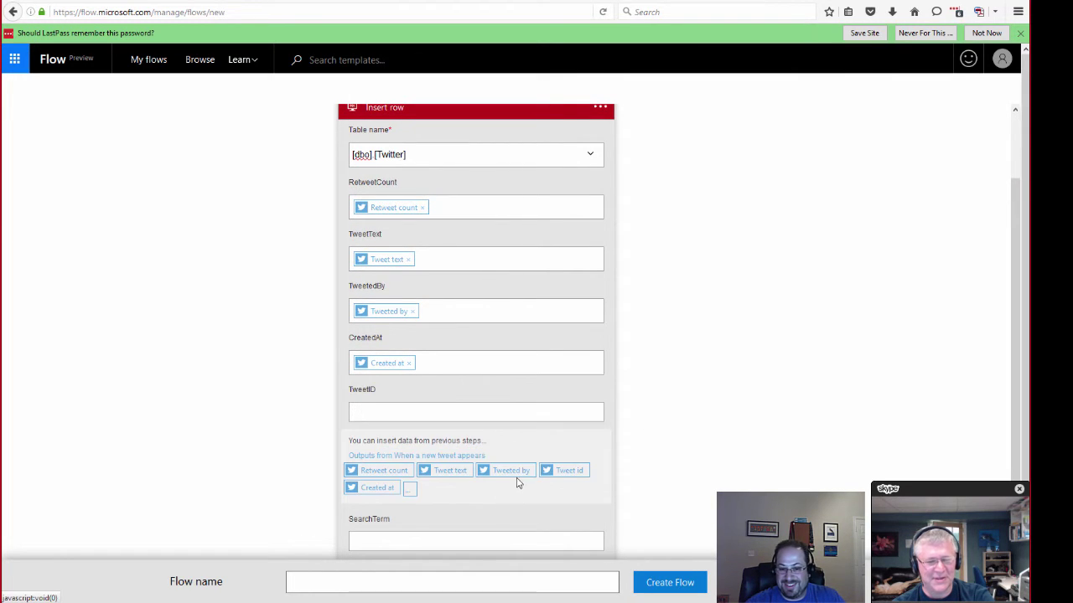
pyautogui.click(563, 472)
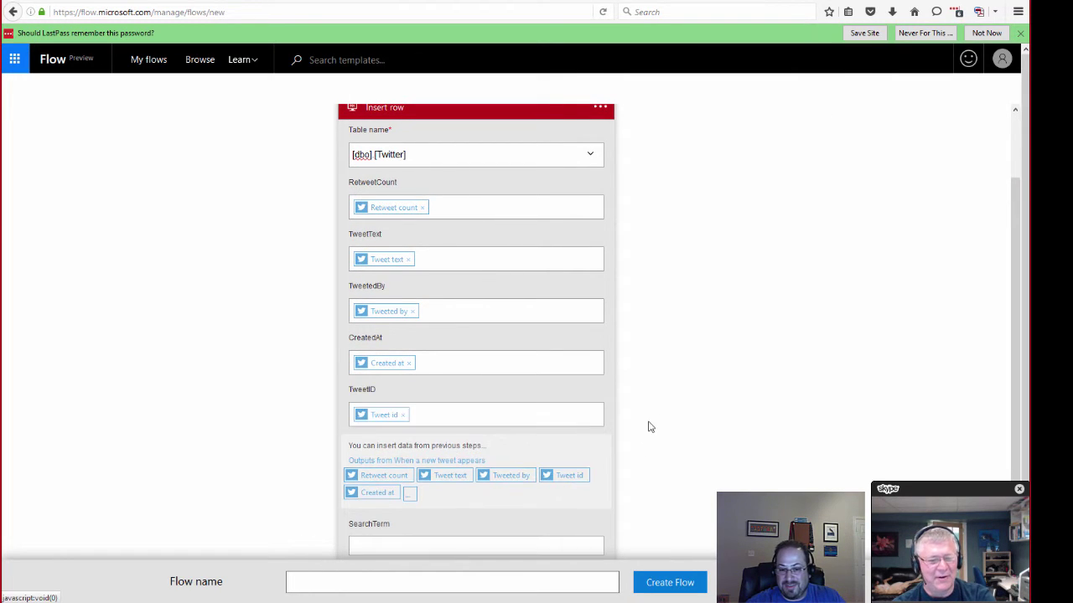
# Set SearchTerm to 'Office365' and name the flow 'Office 365 SQL AzureDB Twitter search'
pyautogui.click(458, 540)
pyautogui.write('Office')
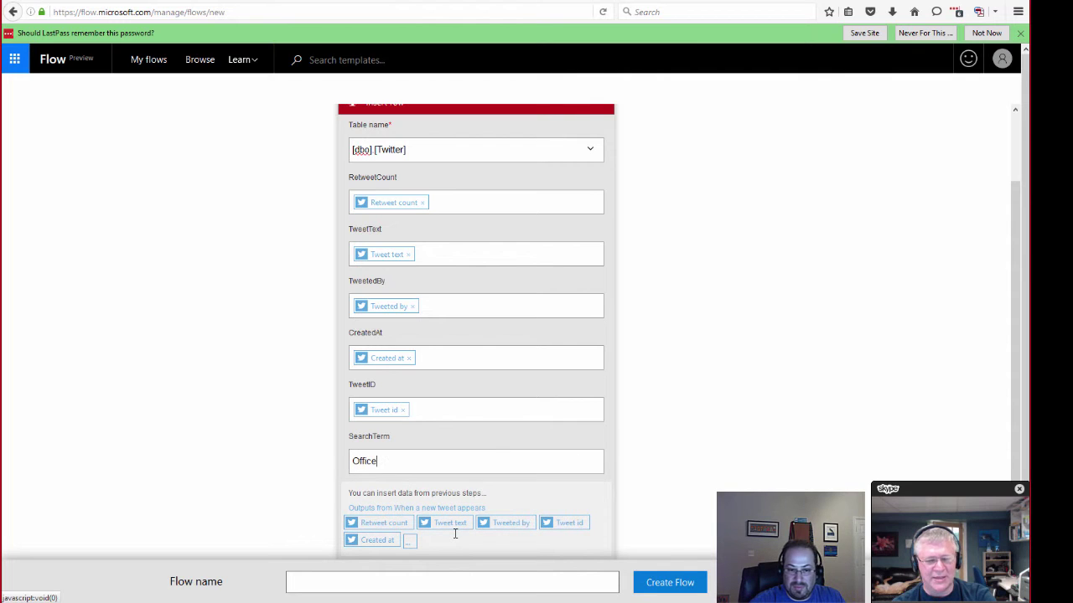
pyautogui.write('365')
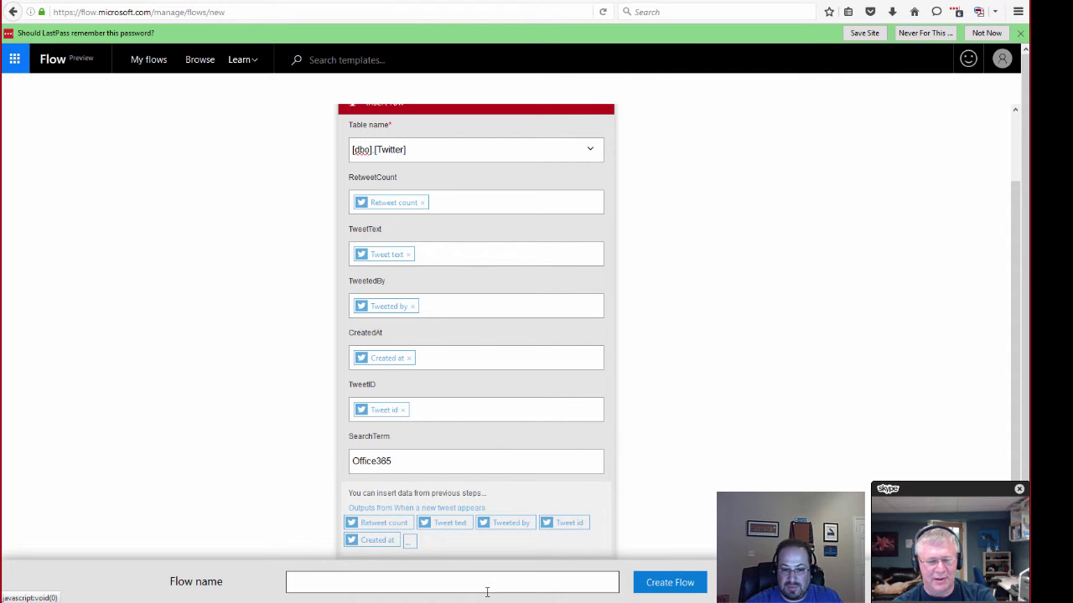
pyautogui.click(490, 587)
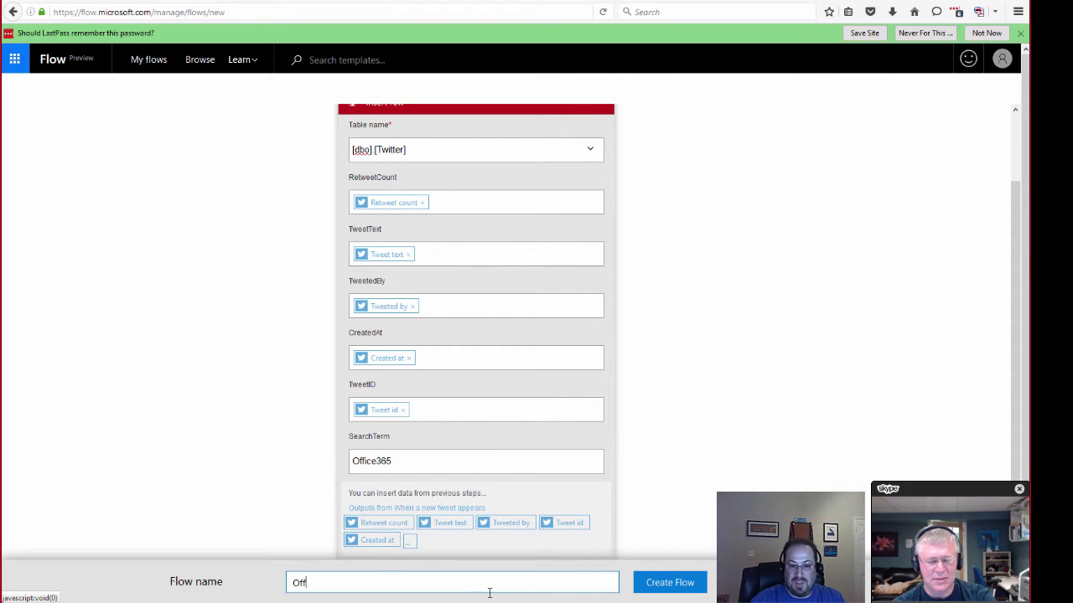
pyautogui.write('Office 365')
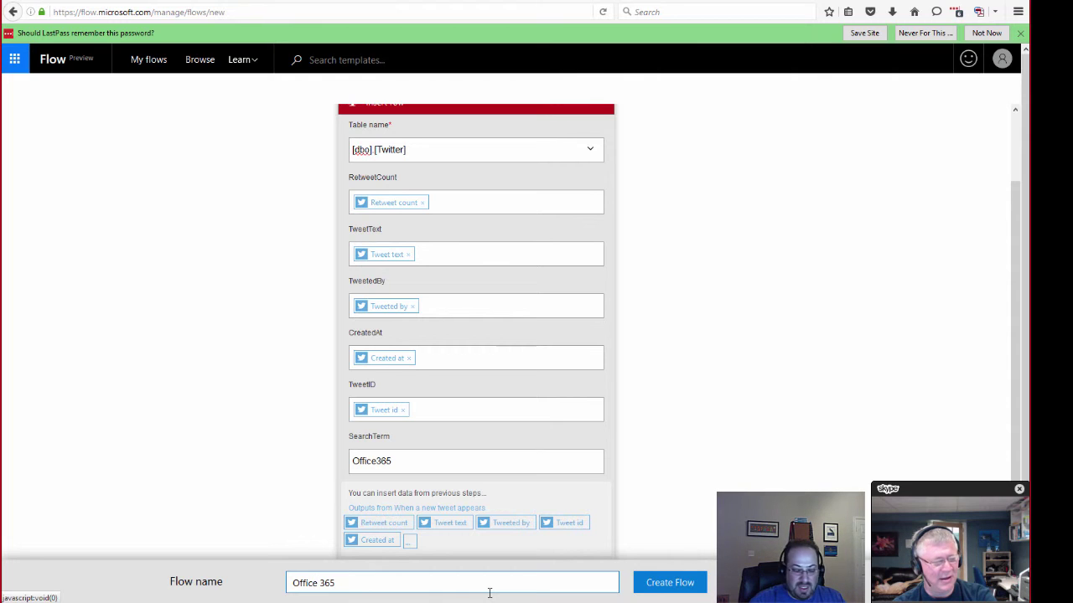
pyautogui.write(' SQL AzureDB Twitter search')
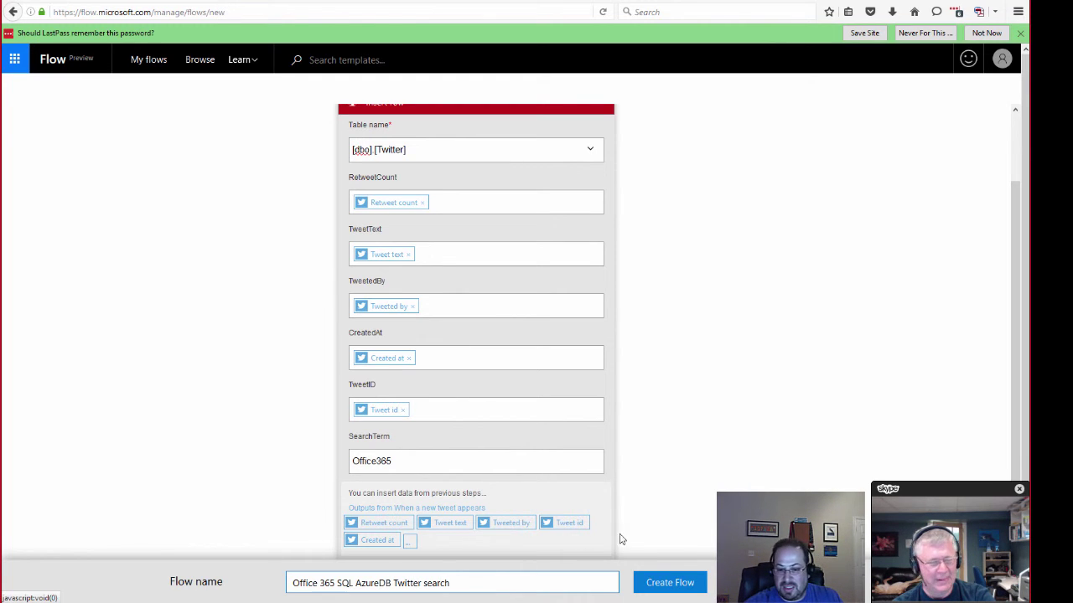
# Create the Office 365 Twitter-to-SQL flow and return to the My flows list
pyautogui.click(669, 582)
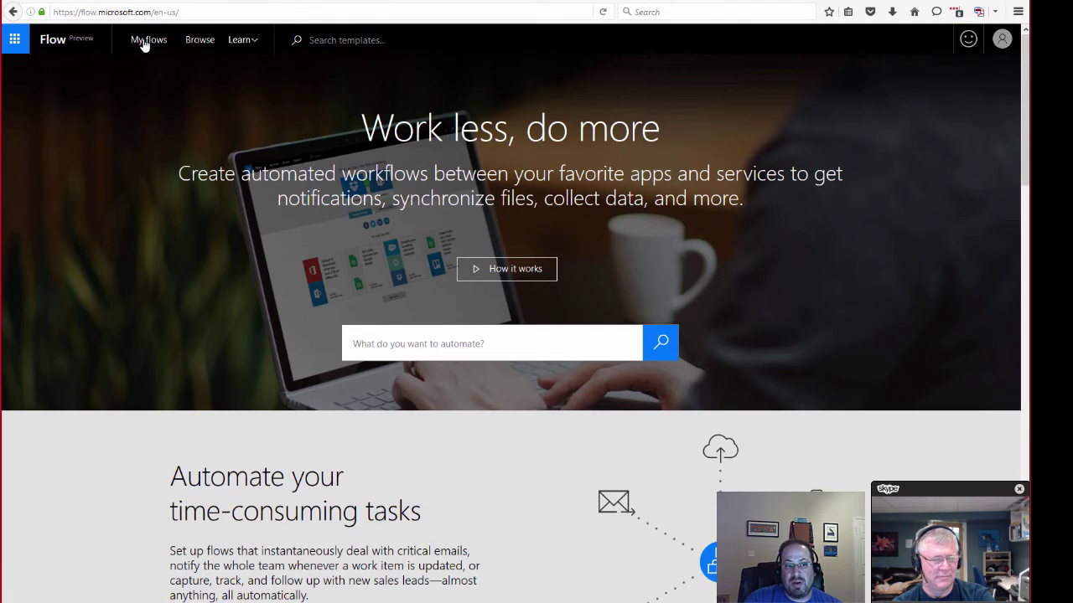
pyautogui.click(144, 40)
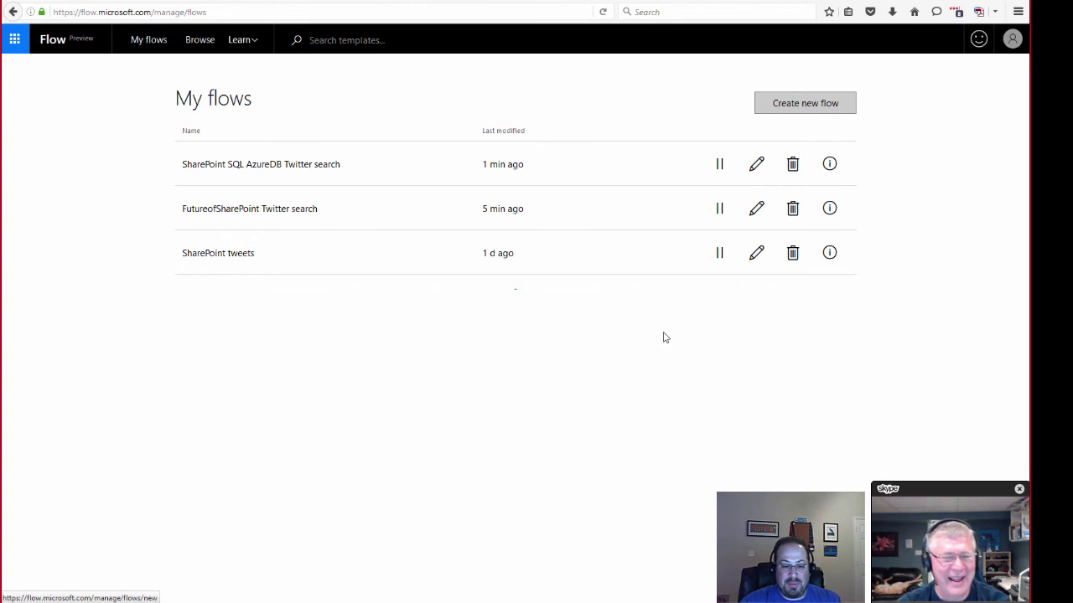
# Re-run the SELECT TOP 1000 query on dbo.Twitter in SSMS to check stored tweets
pyautogui.hotkey('alt', 'Tab')
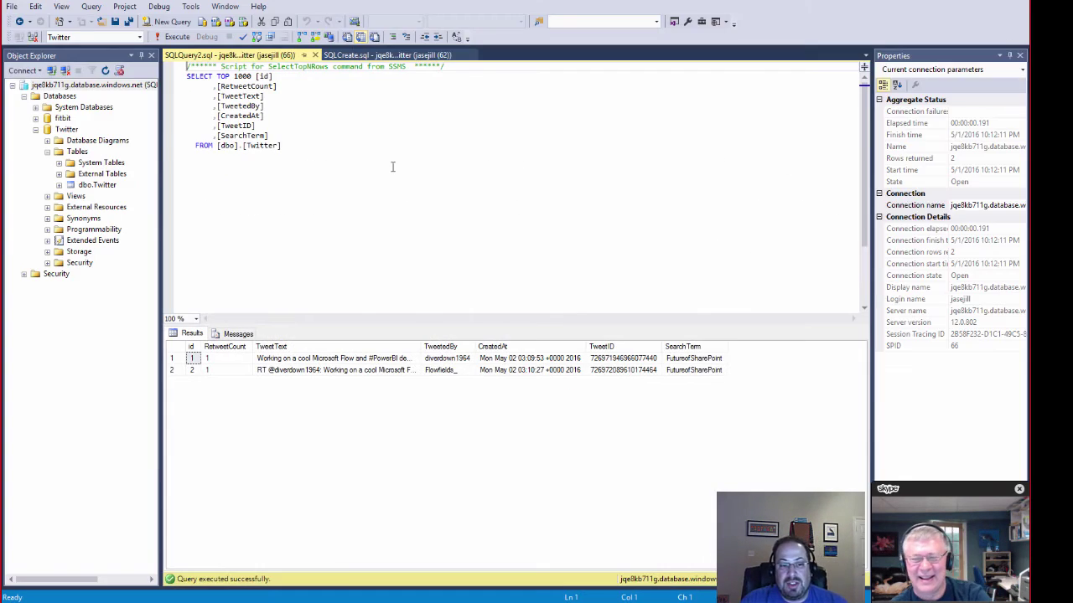
pyautogui.click(170, 36)
pyautogui.click(172, 37)
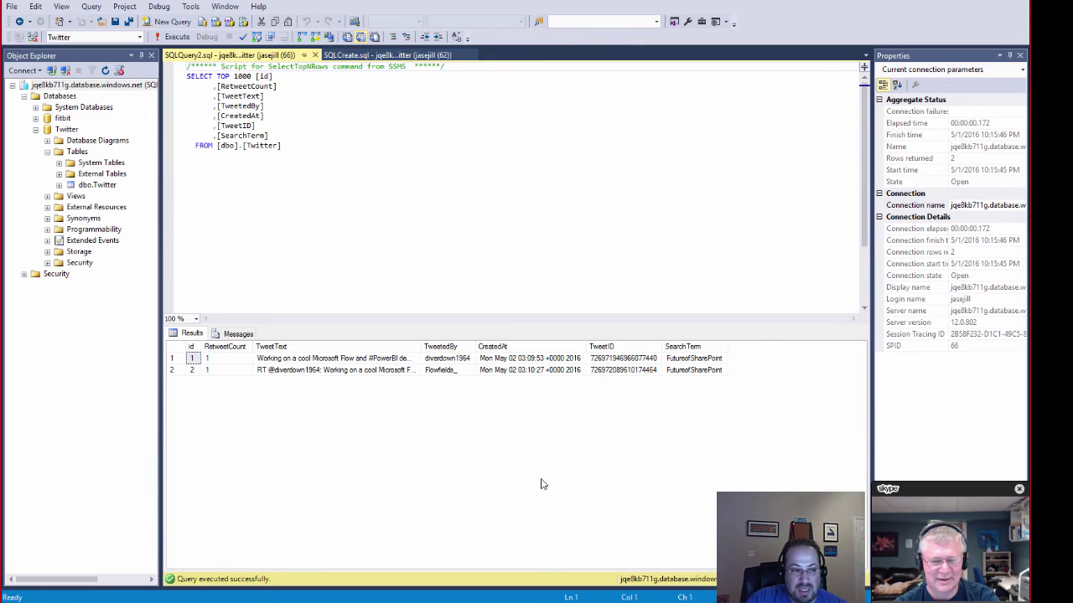